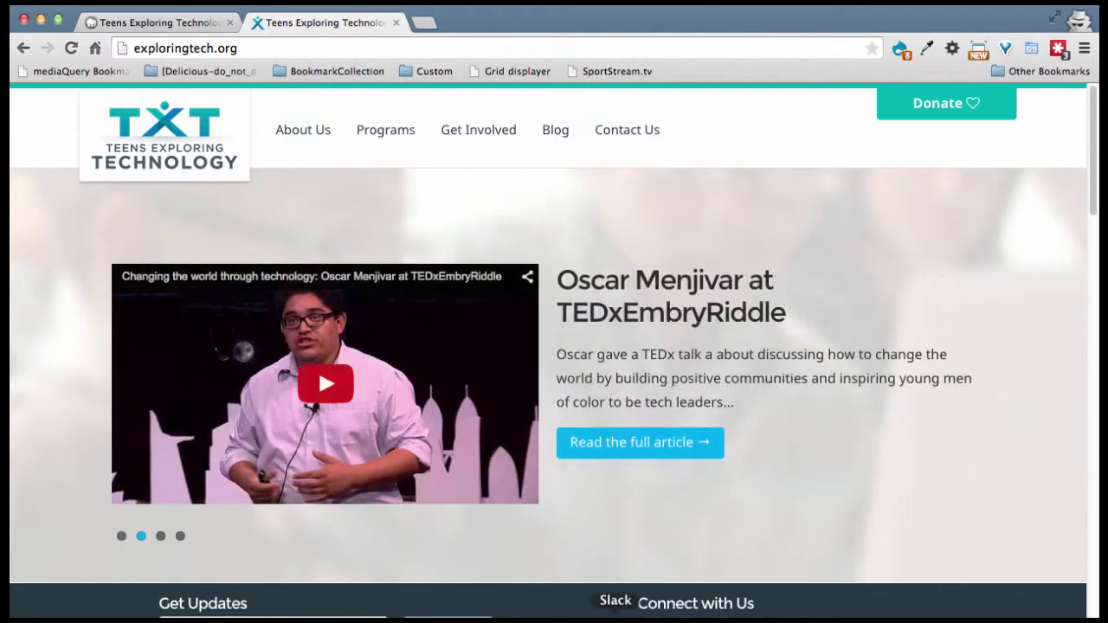
In Skitch, draw the outer slide frame and the media box on its left
mouse_move(650, 610)
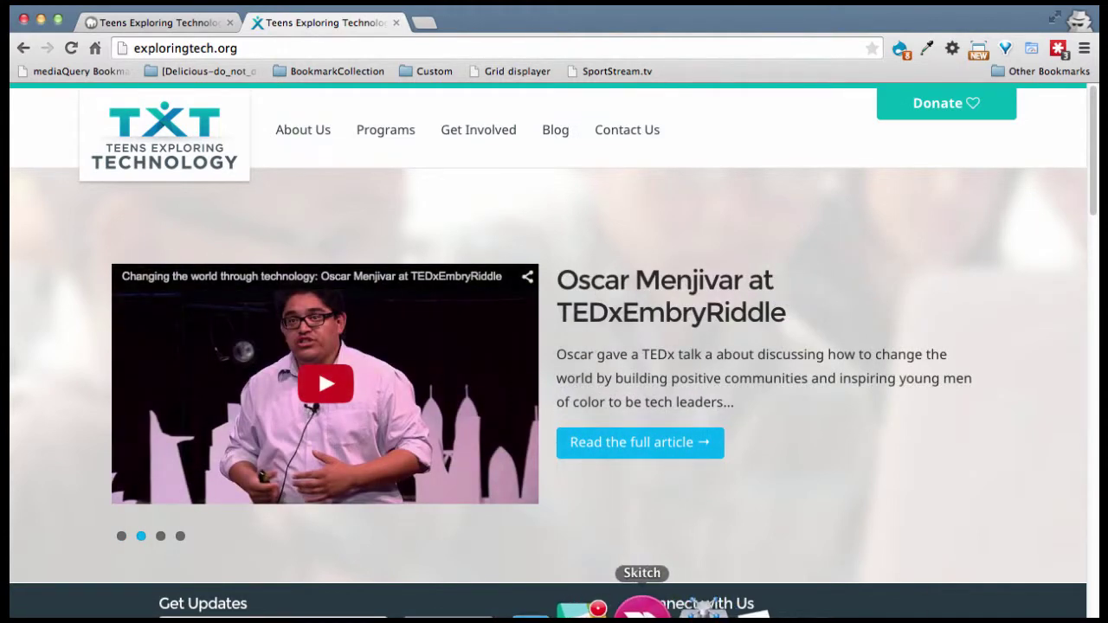
click(645, 610)
mouse_move(514, 167)
mouse_down()
mouse_move(533, 181)
mouse_move(303, 225)
mouse_move(285, 200)
mouse_move(428, 403)
mouse_move(586, 457)
mouse_move(789, 455)
mouse_move(889, 427)
mouse_move(880, 447)
mouse_up()
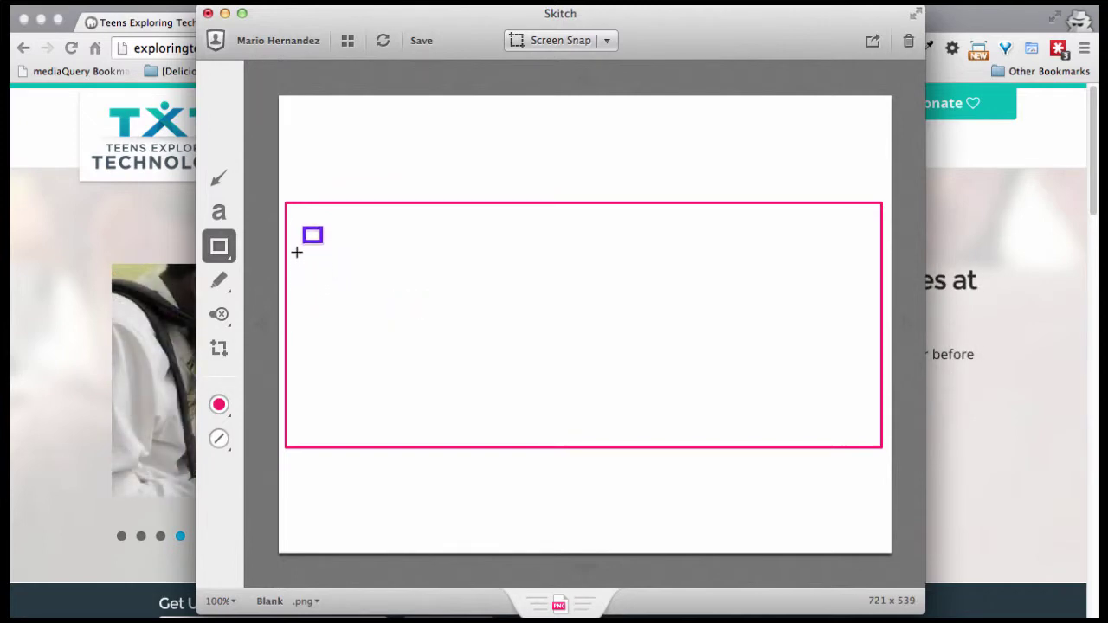
mouse_move(297, 251)
mouse_down()
mouse_move(417, 387)
mouse_move(590, 402)
mouse_up()
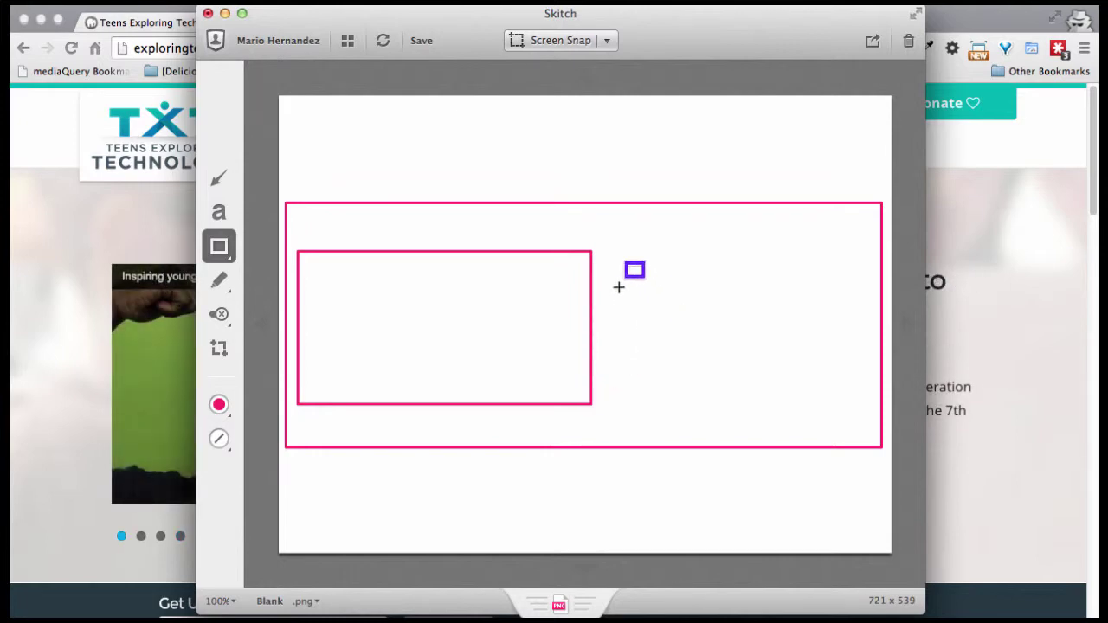
Add title, teaser and button boxes on the right, then return to the browser
mouse_move(607, 252)
mouse_down()
mouse_move(619, 268)
mouse_move(860, 281)
mouse_up()
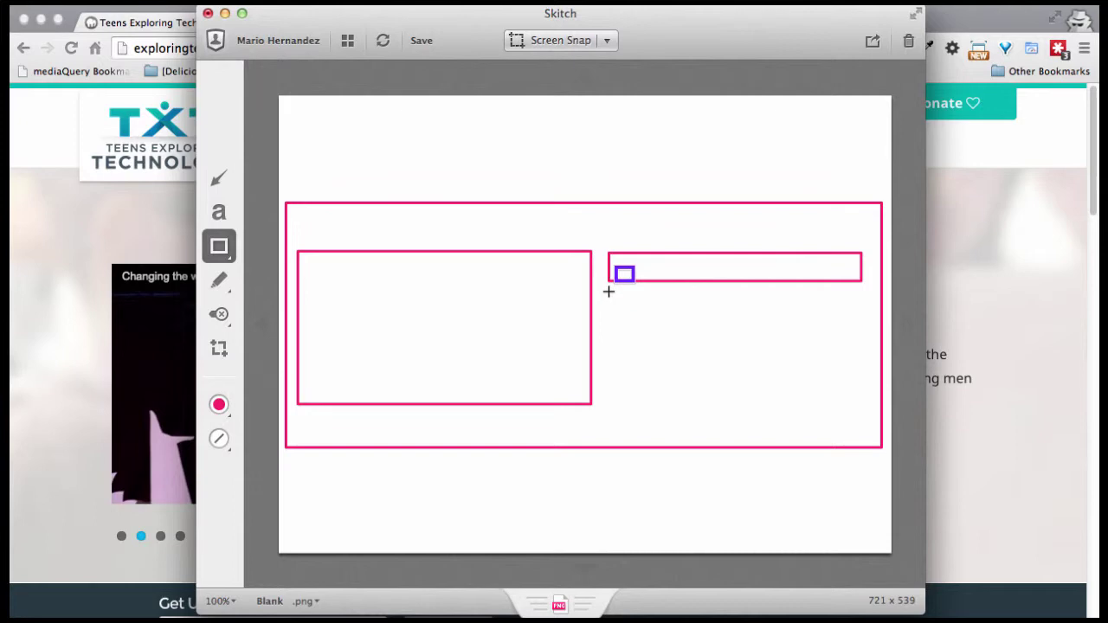
drag(608, 292, 861, 371)
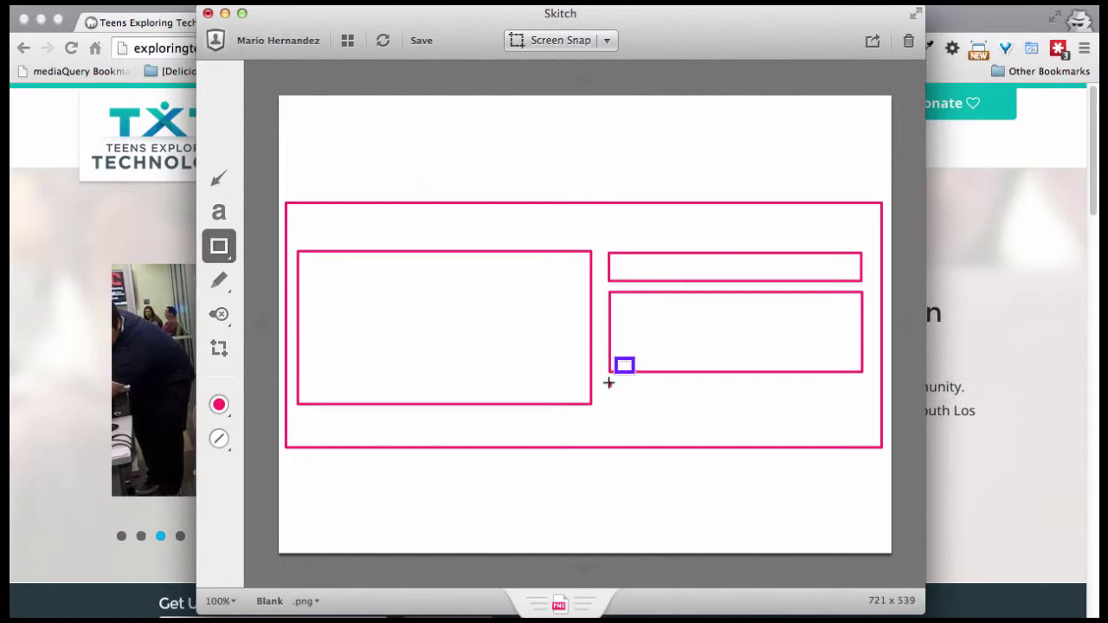
drag(608, 382, 736, 403)
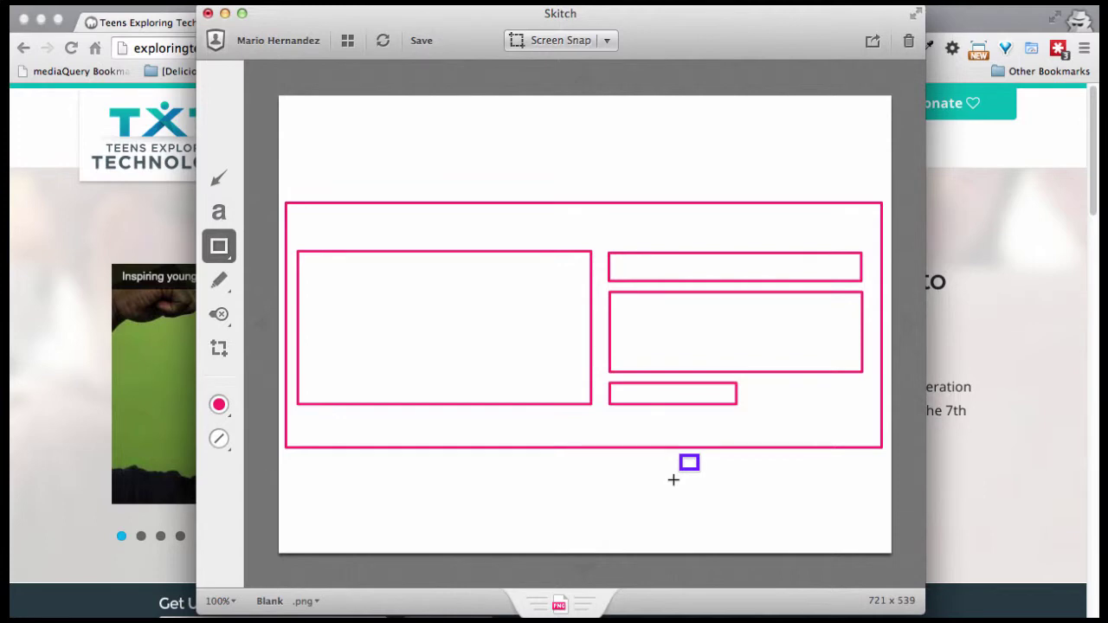
key(super+z)
click(57, 358)
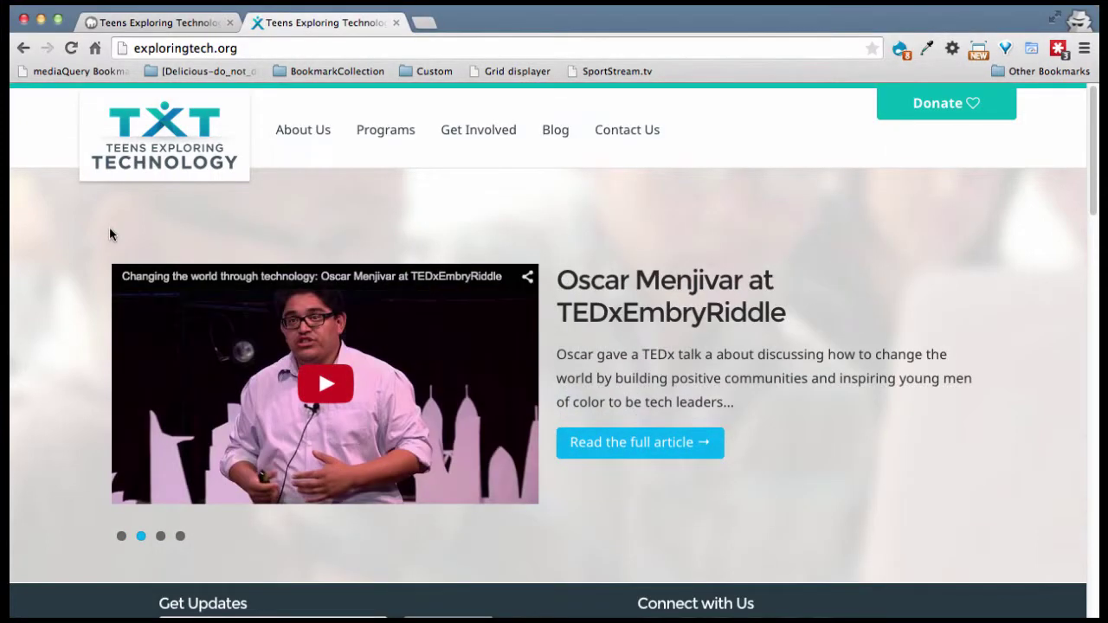
On the txt.prod tab, open the slider's Edit view from its contextual gear
click(158, 23)
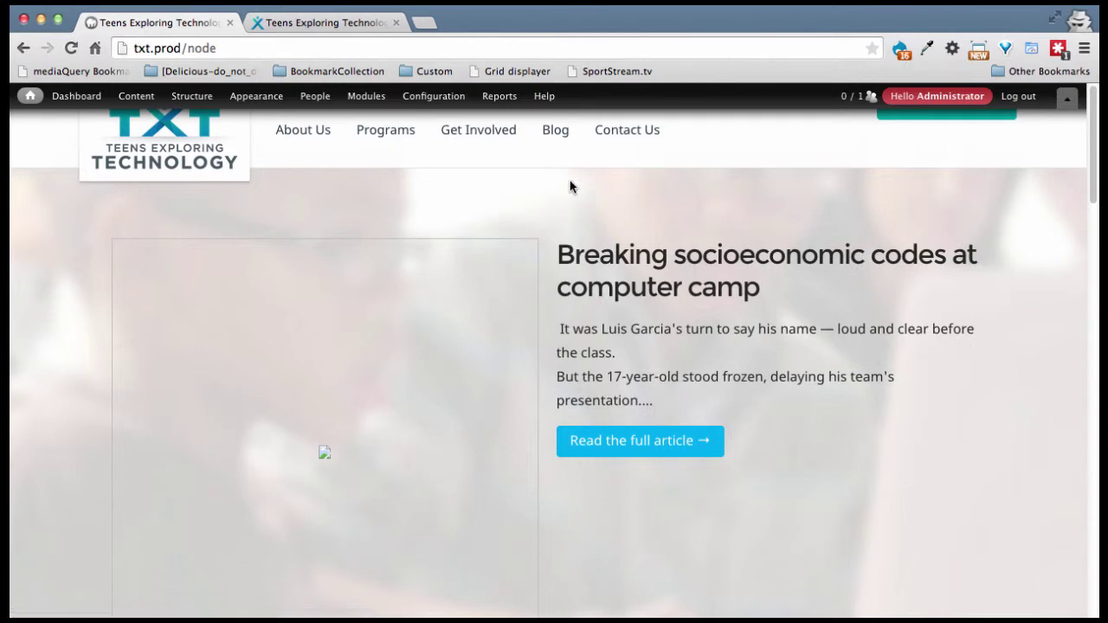
click(970, 251)
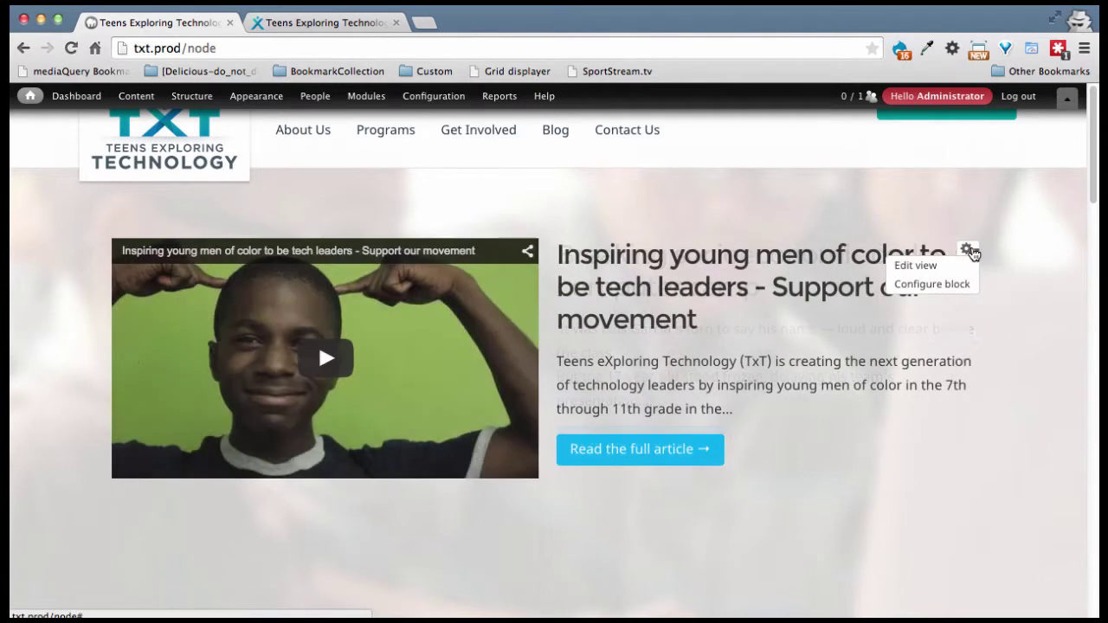
click(907, 267)
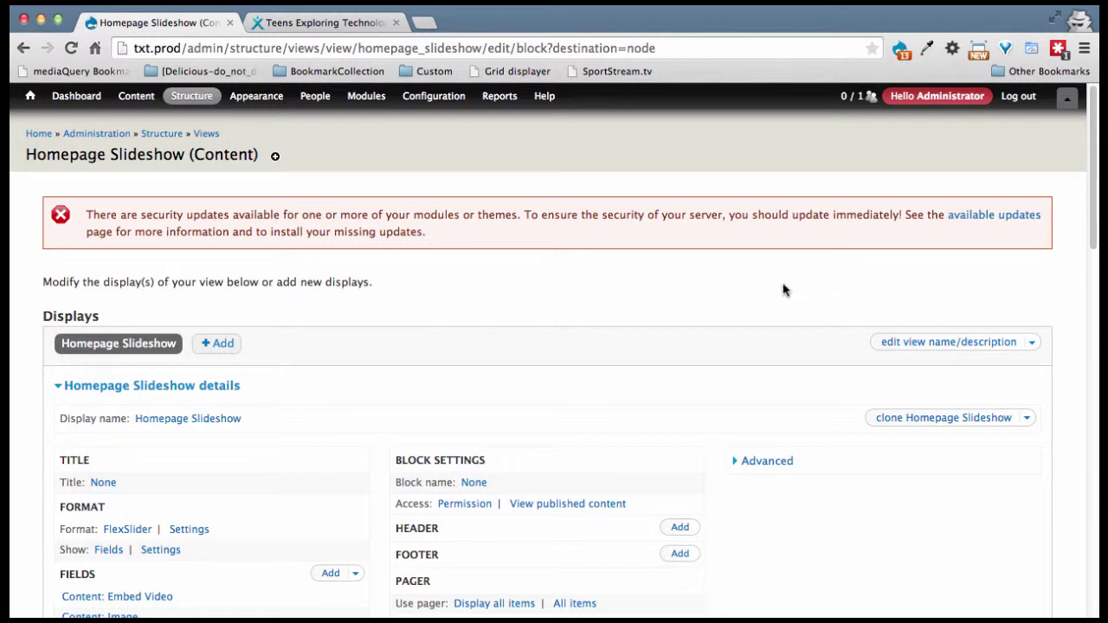
Review the view's existing fields and start adding a field in the Fields section
scroll(505, 368, down, 4)
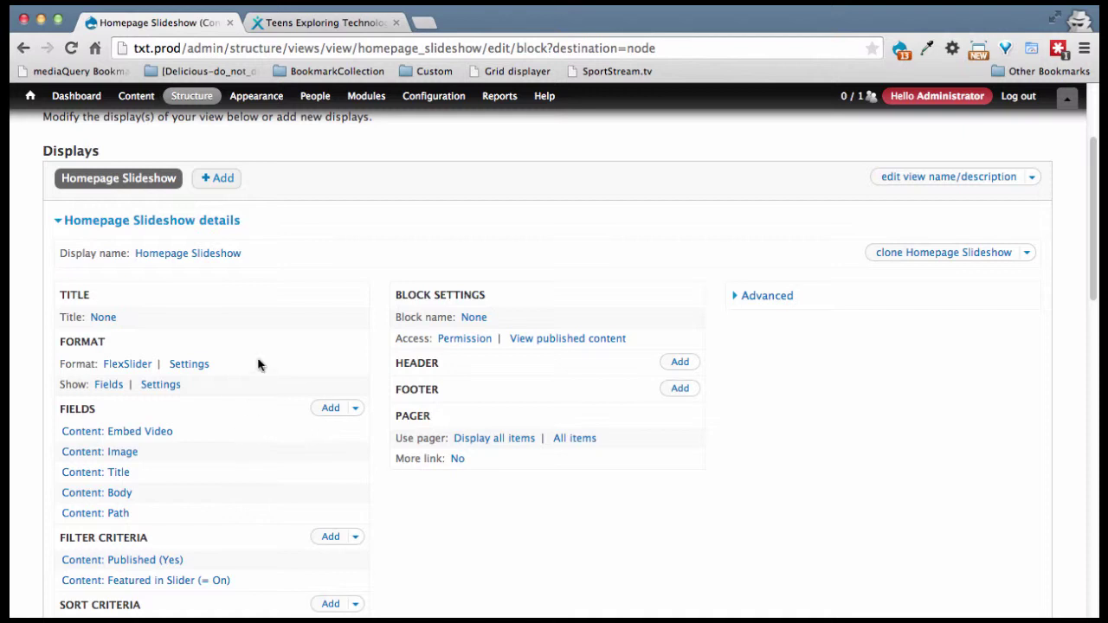
scroll(265, 345, down, 3)
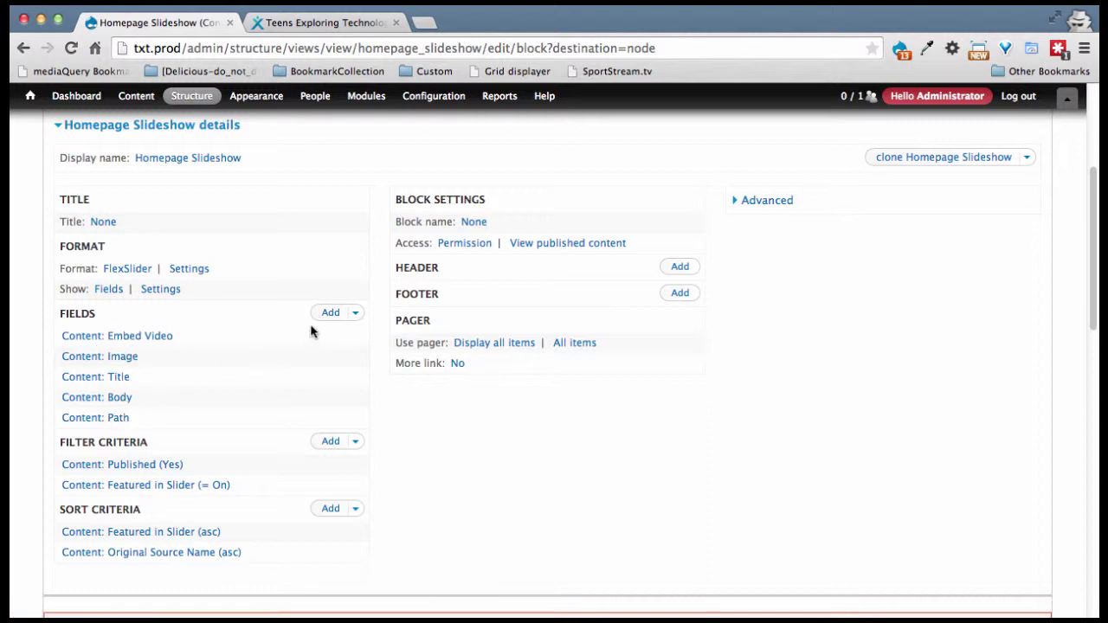
click(330, 314)
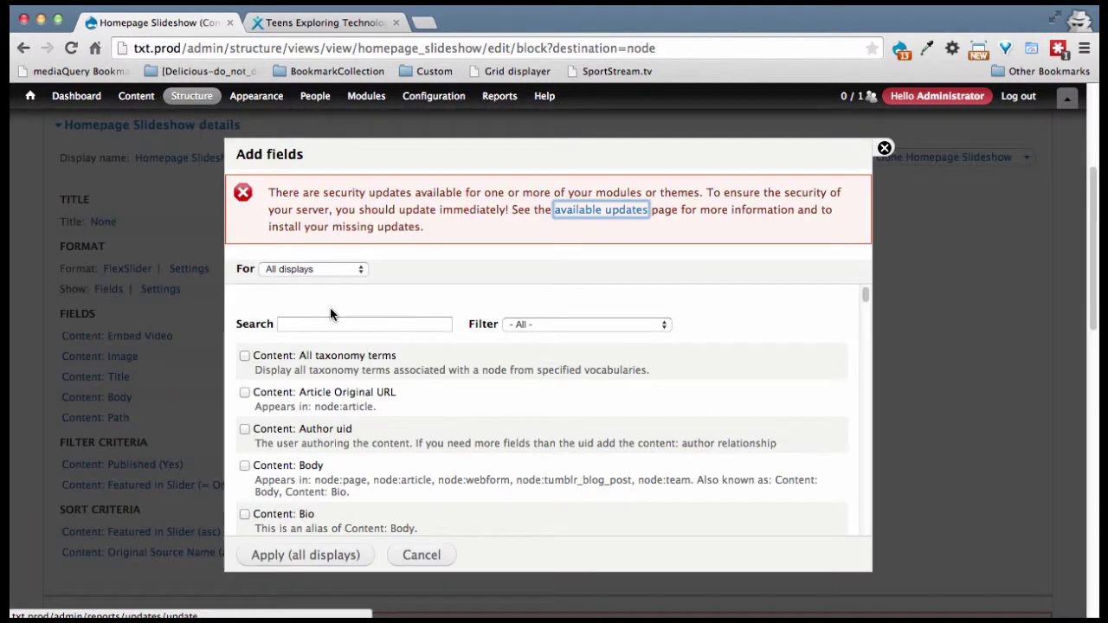
Search for 'custom' and add Global: Custom text to all displays
click(325, 327)
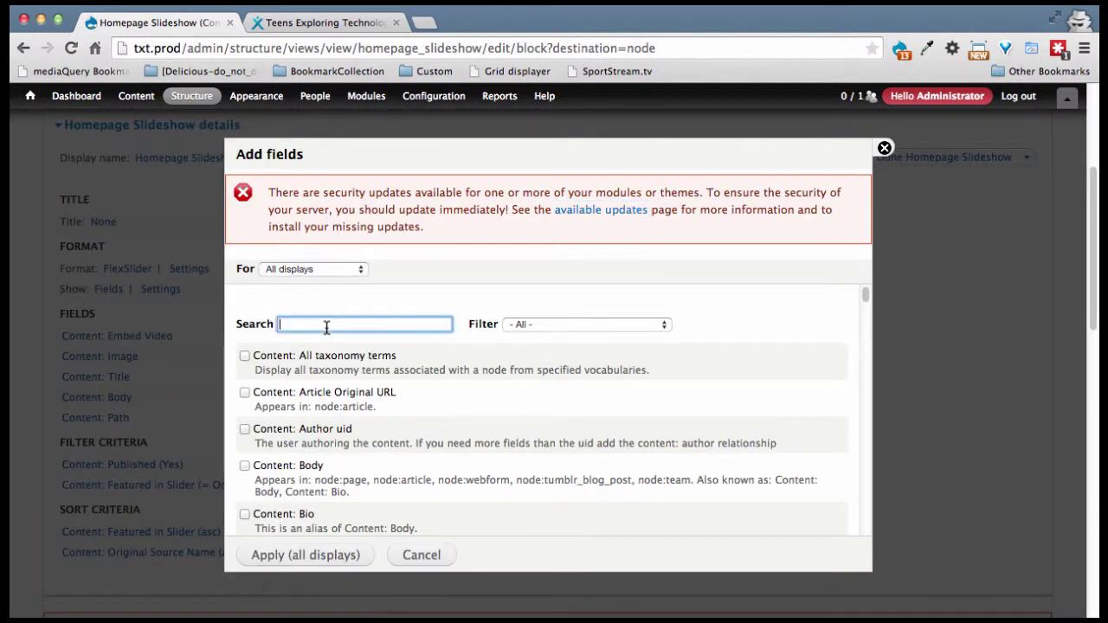
text(custom)
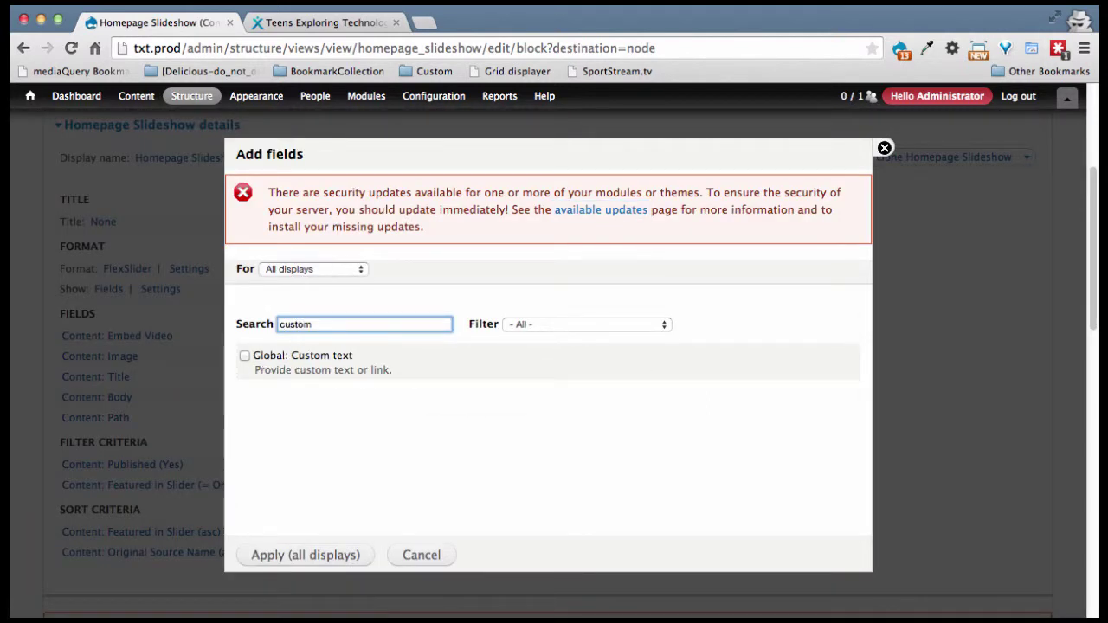
click(245, 357)
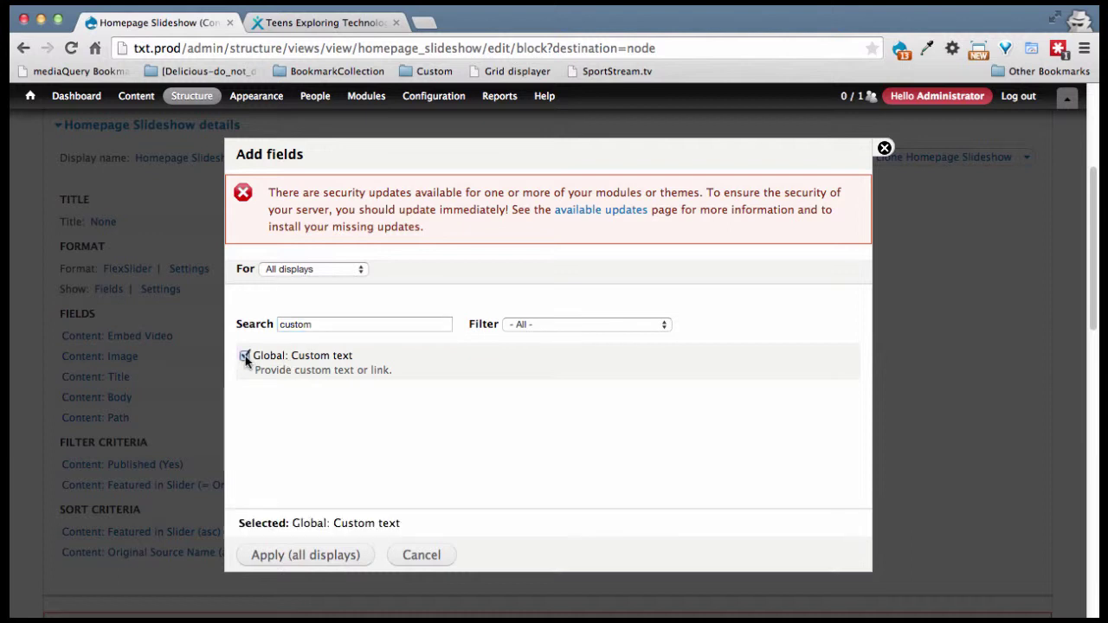
click(287, 556)
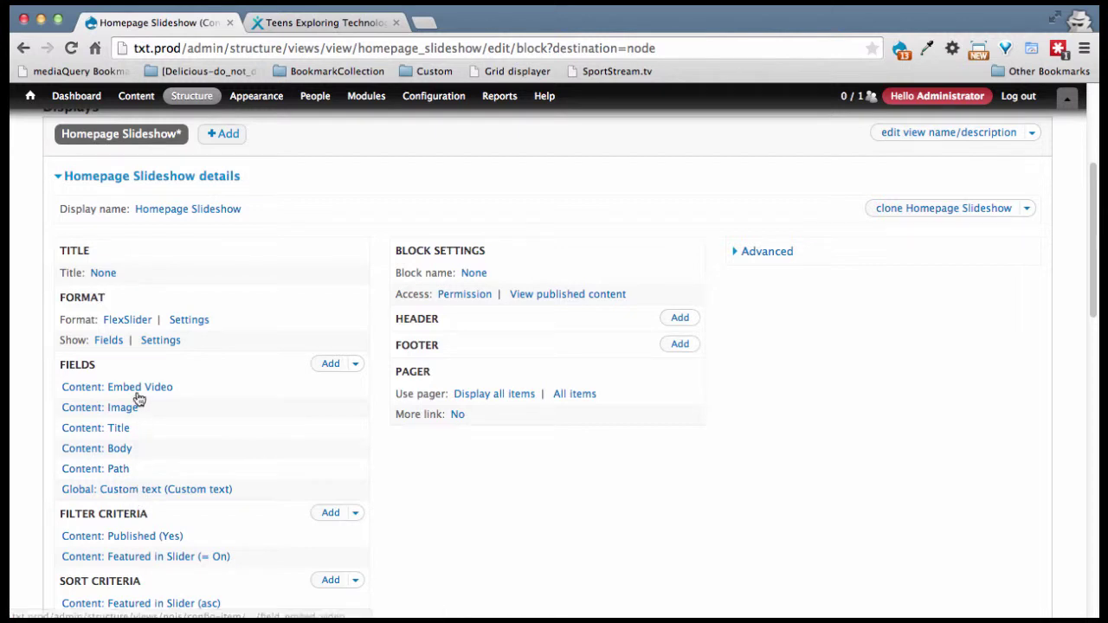
Open the Global: Custom text field settings and untick Create a label
click(125, 491)
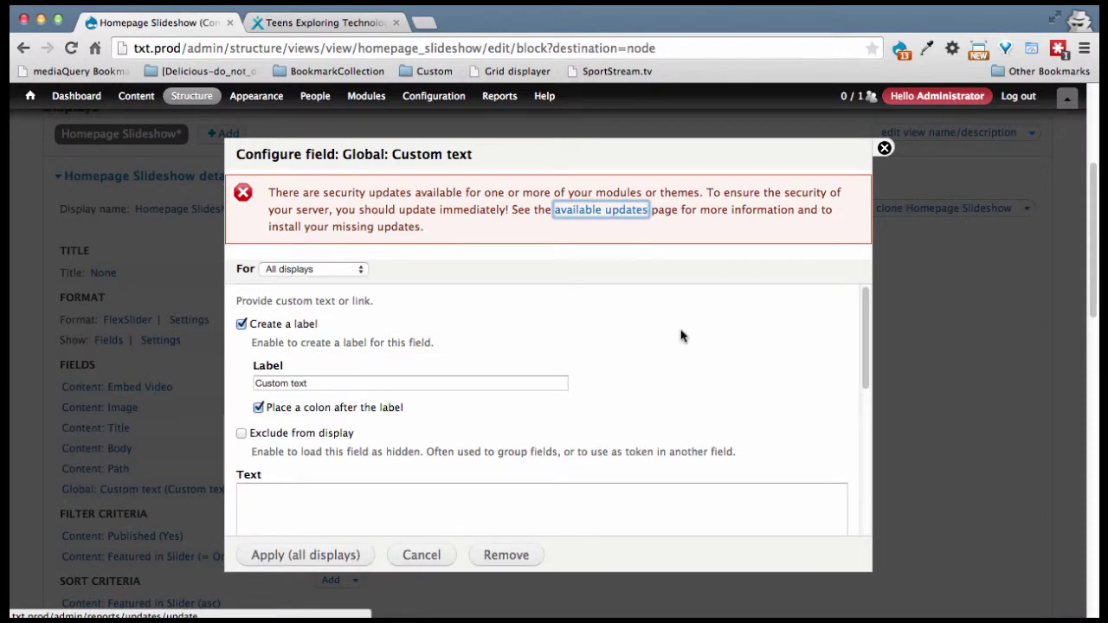
scroll(721, 329, down, 2)
scroll(722, 329, up, 3)
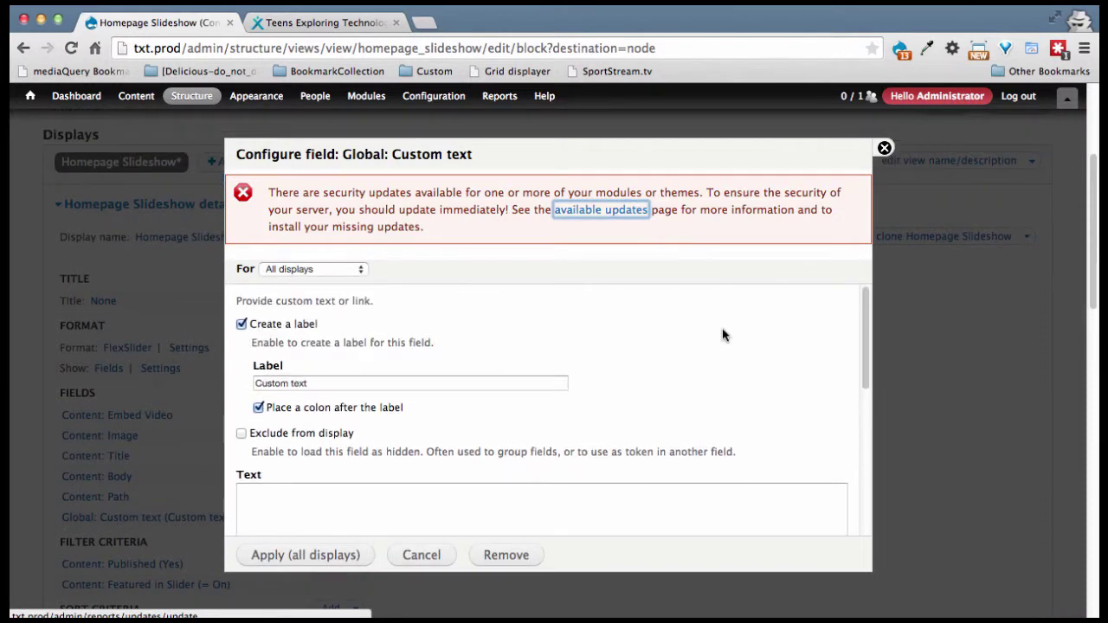
click(282, 327)
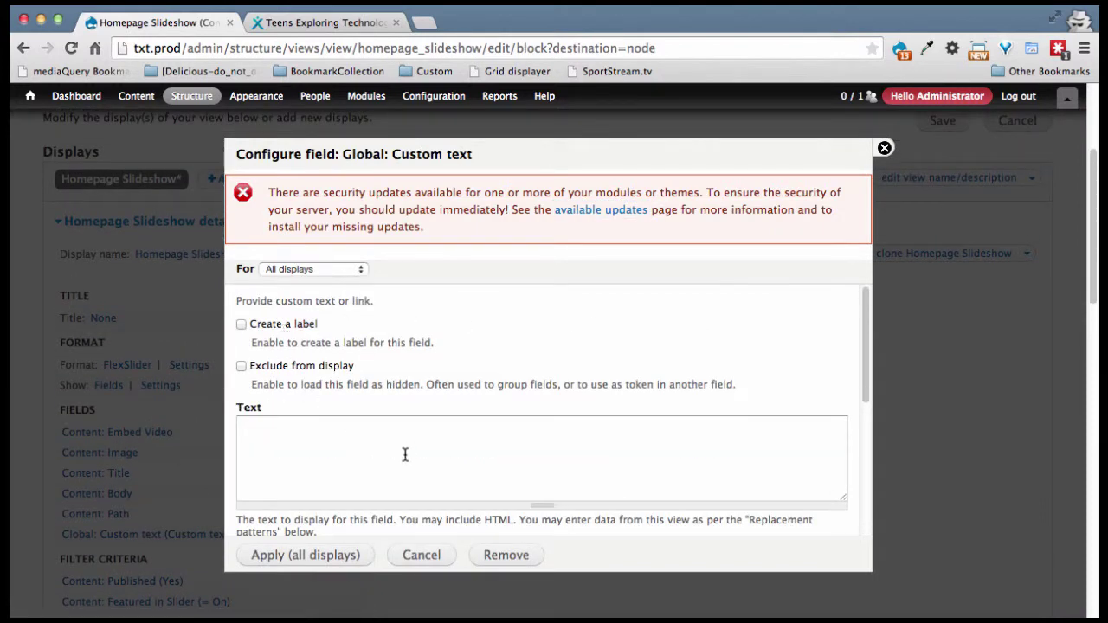
Expand Replacement Patterns and copy the [field_embed_video] token
scroll(849, 404, down, 4)
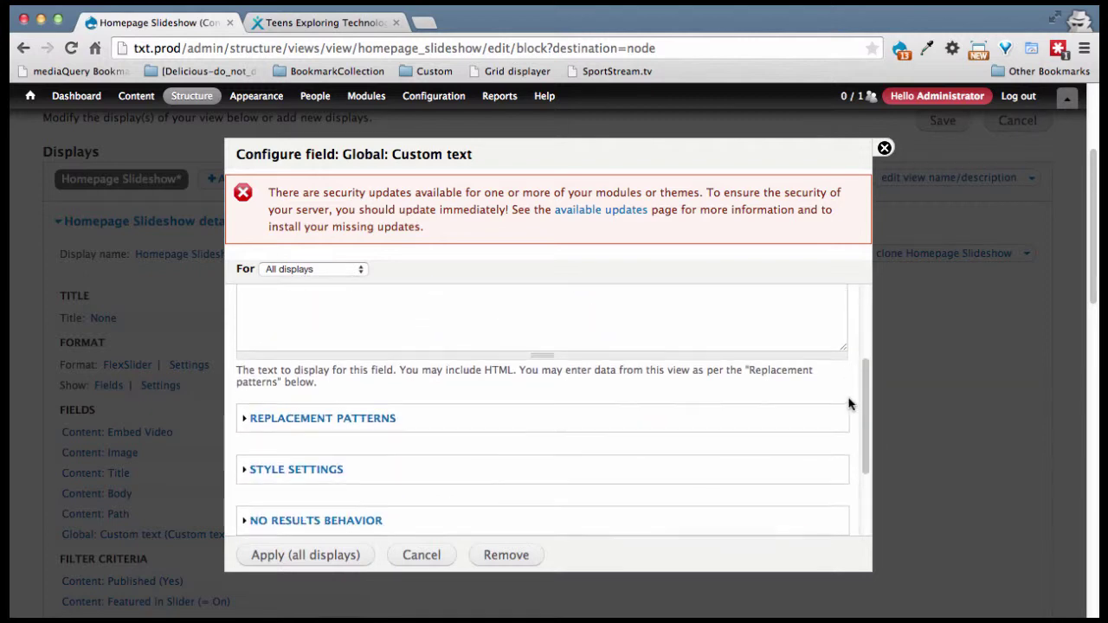
click(353, 407)
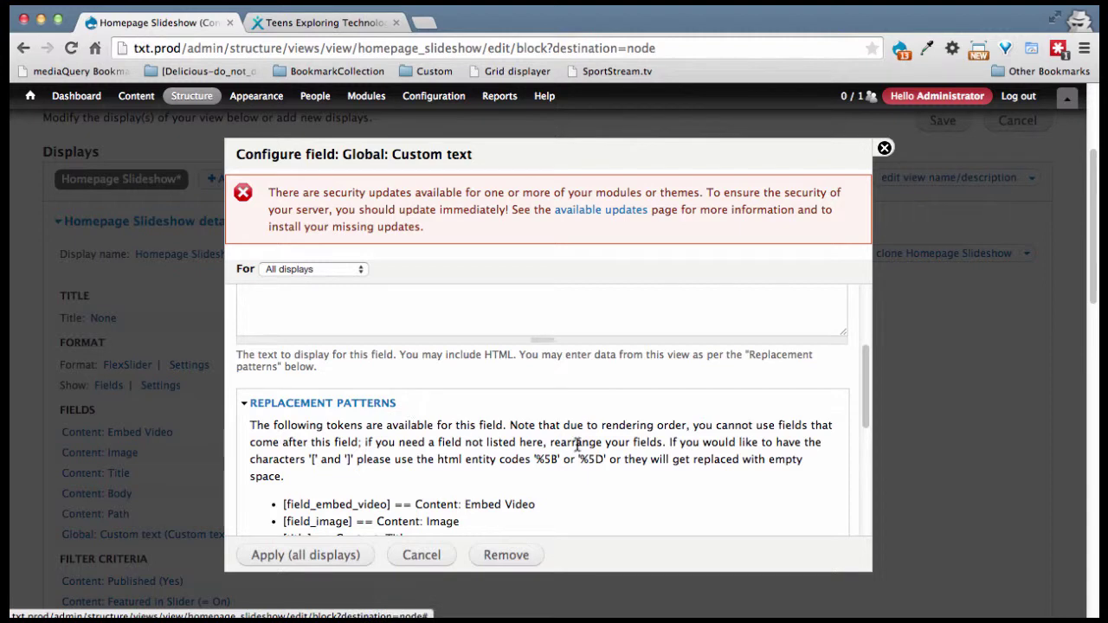
scroll(577, 444, down, 2)
scroll(577, 444, down, 3)
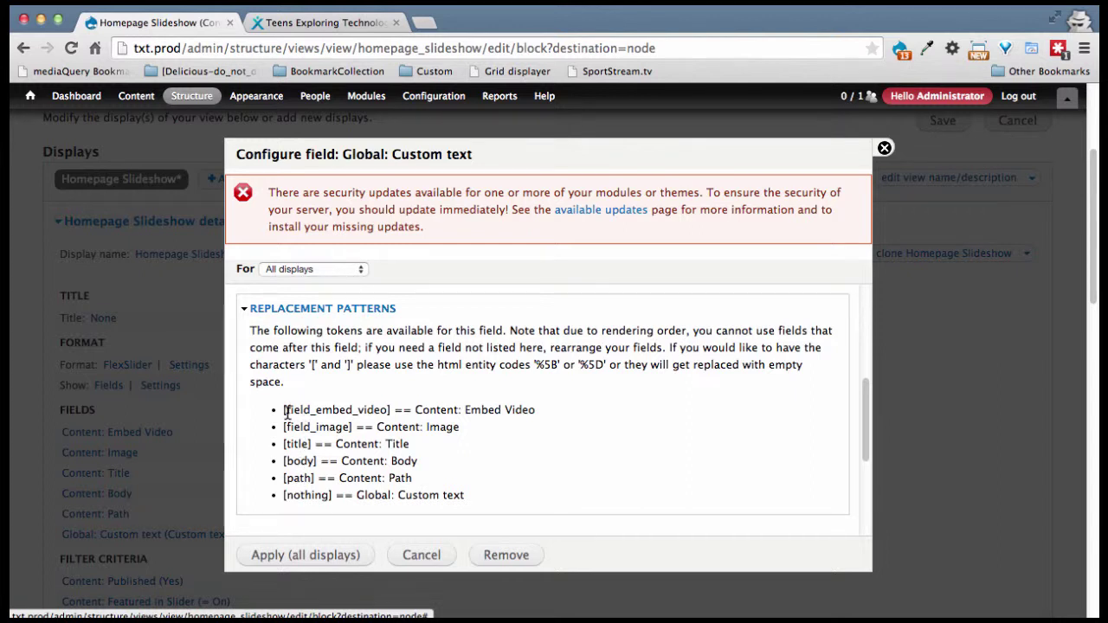
drag(283, 411, 391, 411)
key(super+c)
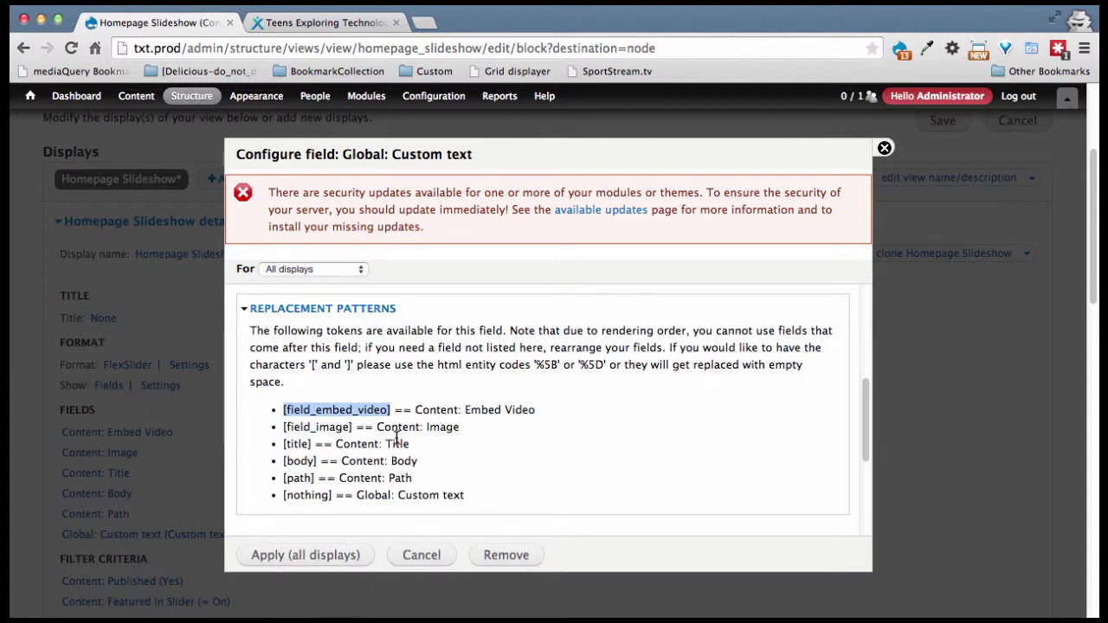
scroll(396, 437, up, 5)
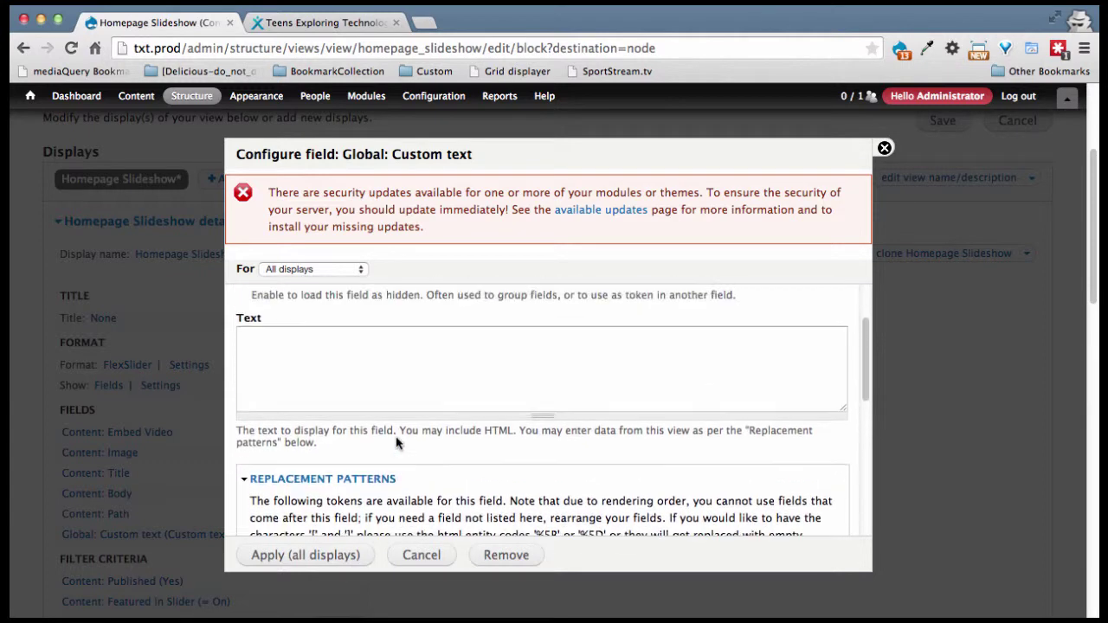
Type a slider-wrapper div and a slider-media div, pasting [field_embed_video] inside
click(343, 390)
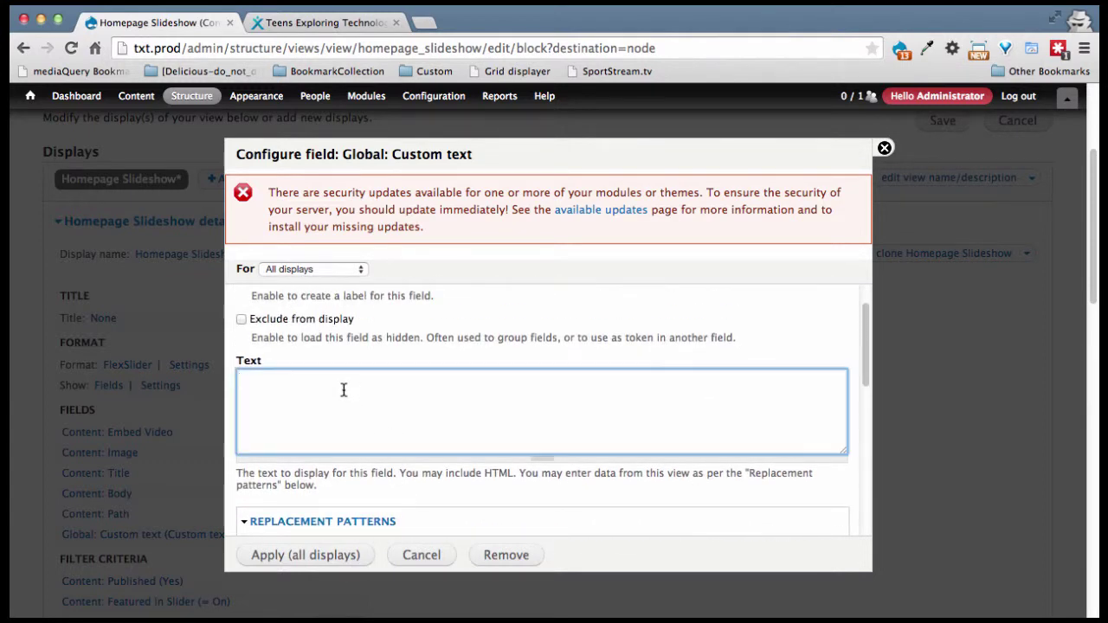
text(<div)
text( class)
text(="slide)
text(show)
key(BackSpace)
key(BackSpace)
key(BackSpace)
key(BackSpace)
text(r-wr)
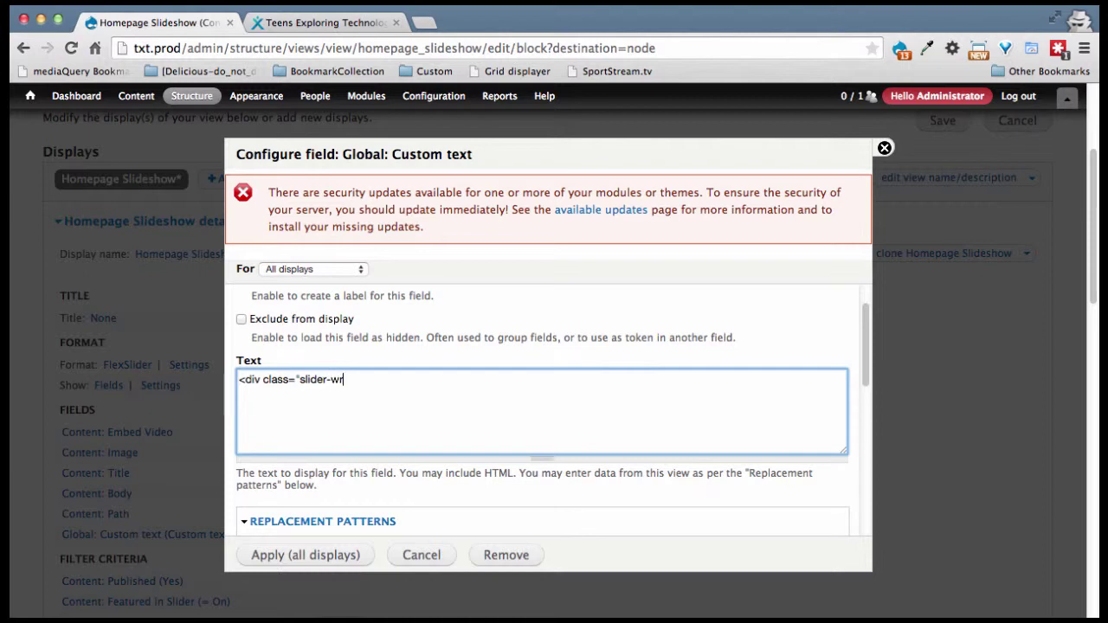
text(apper">)
key(Return)
text(</div>)
click(240, 395)
text(<)
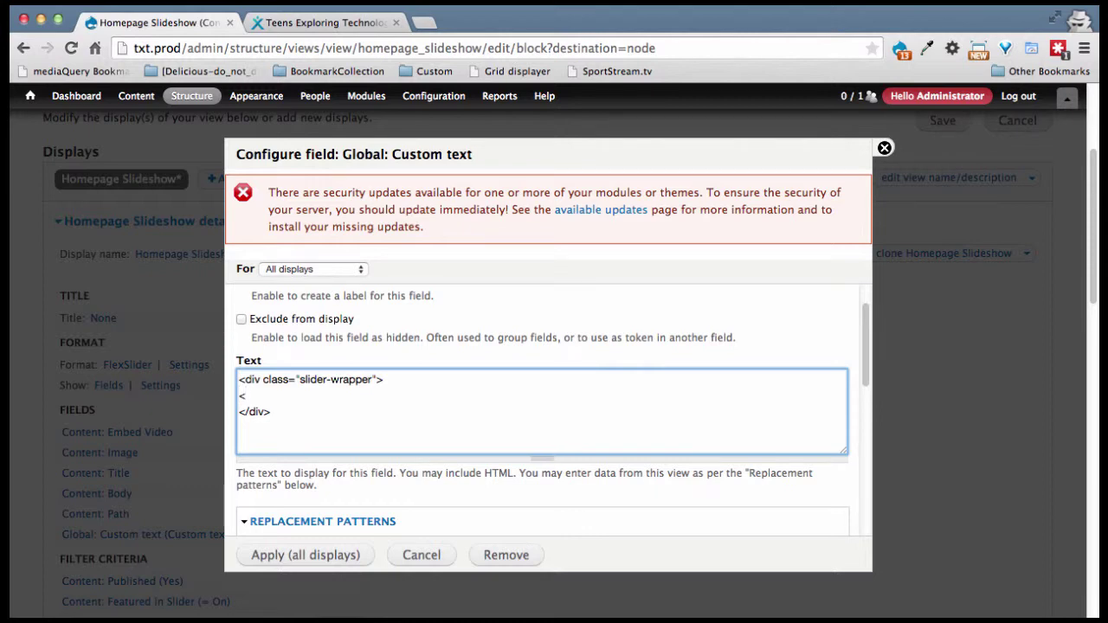
text(div class="slider-media">)
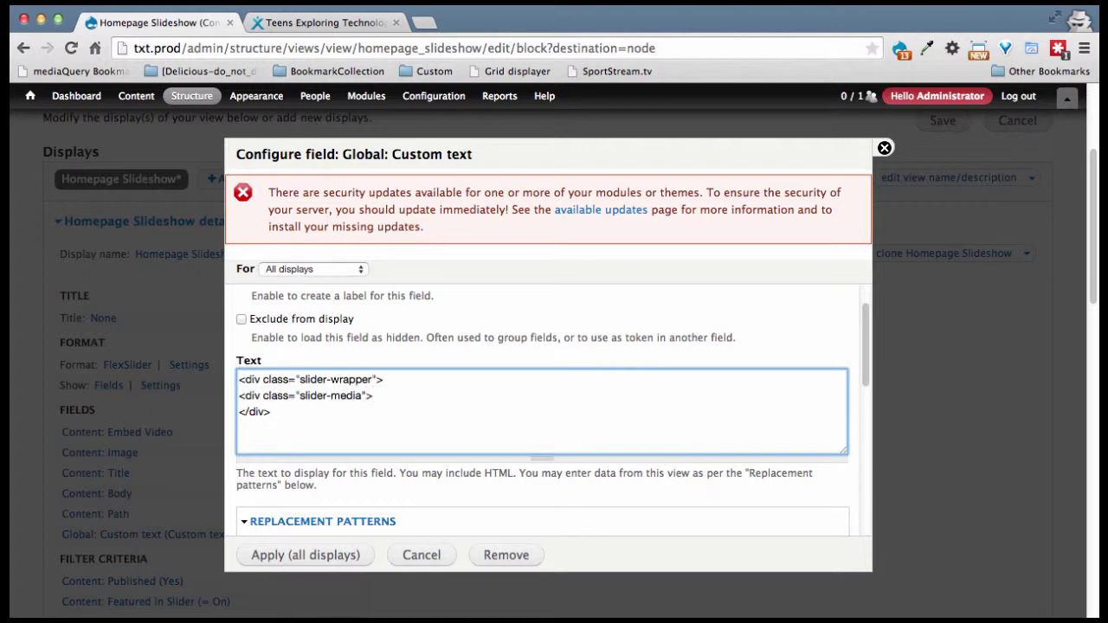
key(super+v)
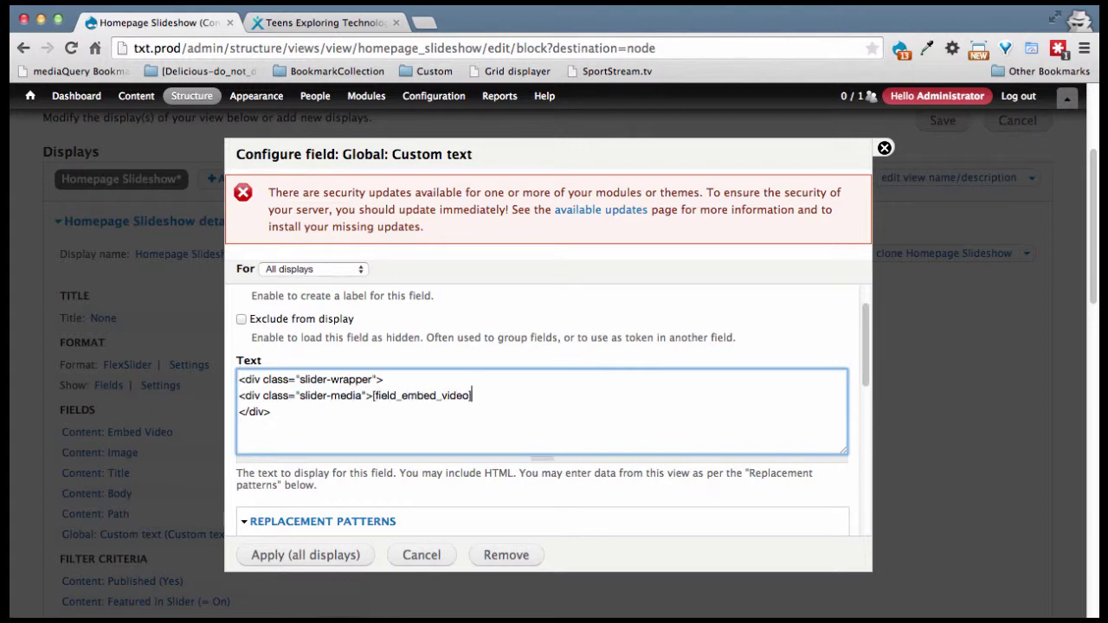
Put [field_embed_video] on its own line and add [field_image] beneath it
click(370, 395)
key(Return)
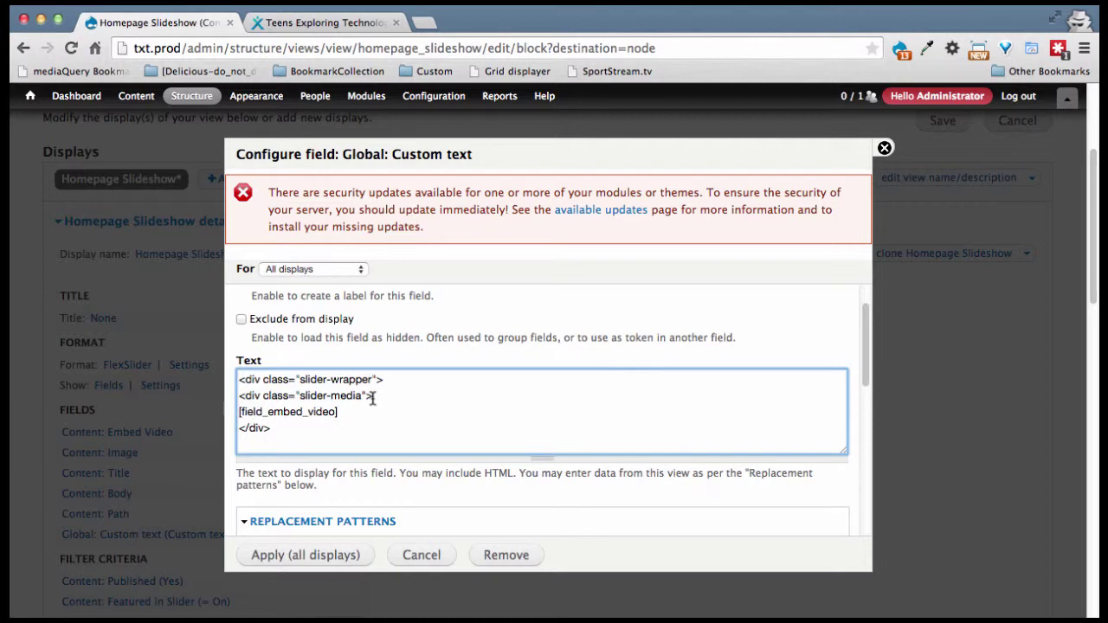
scroll(450, 494, down, 3)
scroll(450, 493, down, 2)
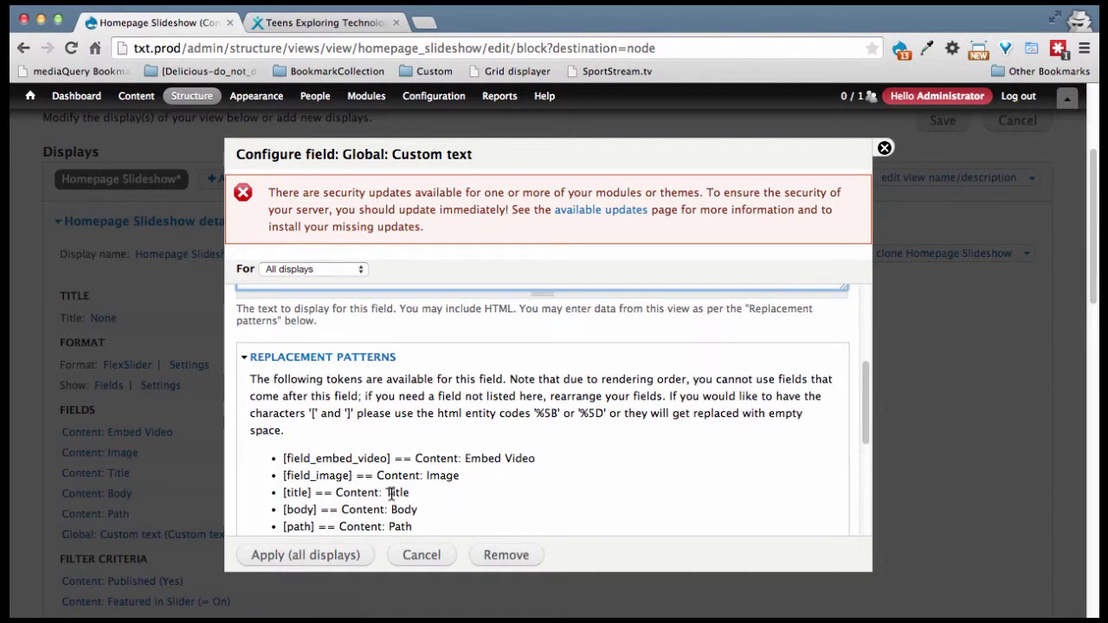
drag(352, 475, 278, 477)
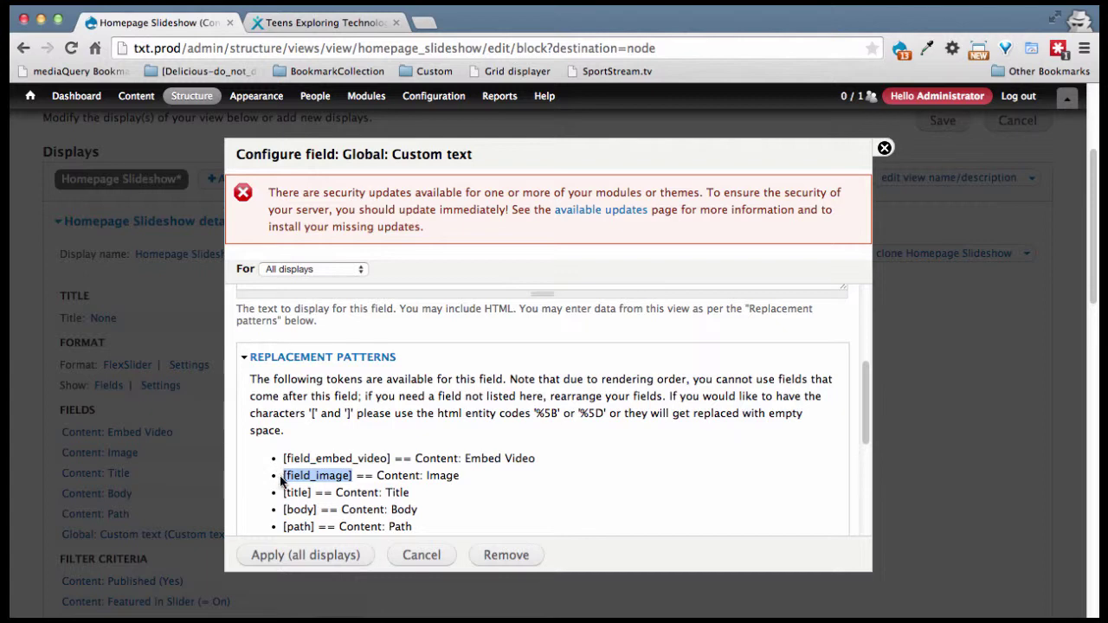
scroll(511, 395, up, 5)
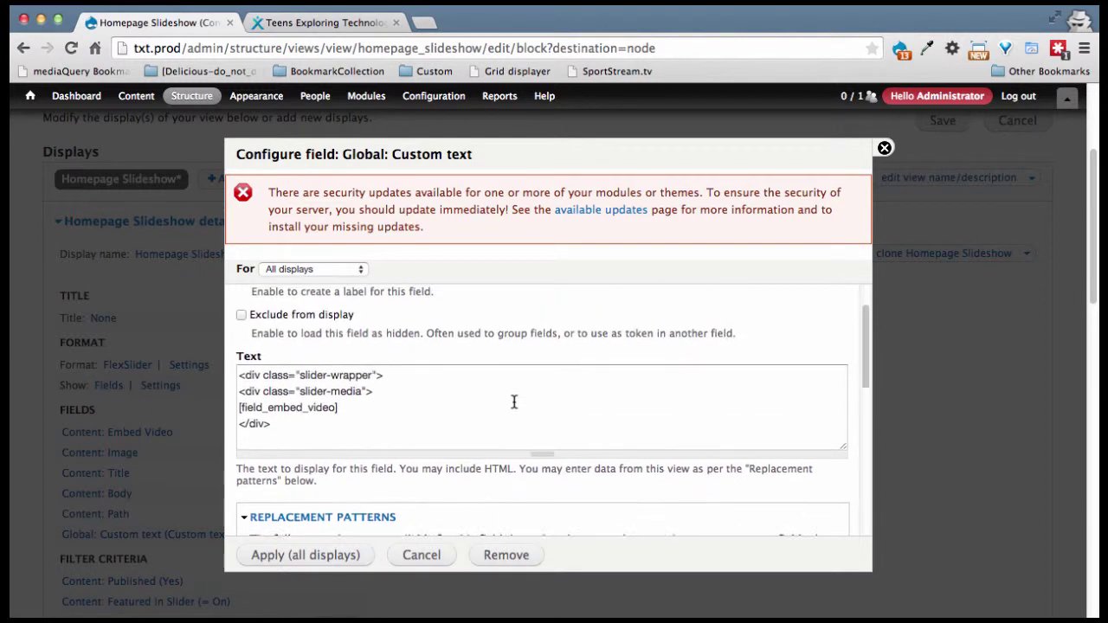
click(353, 415)
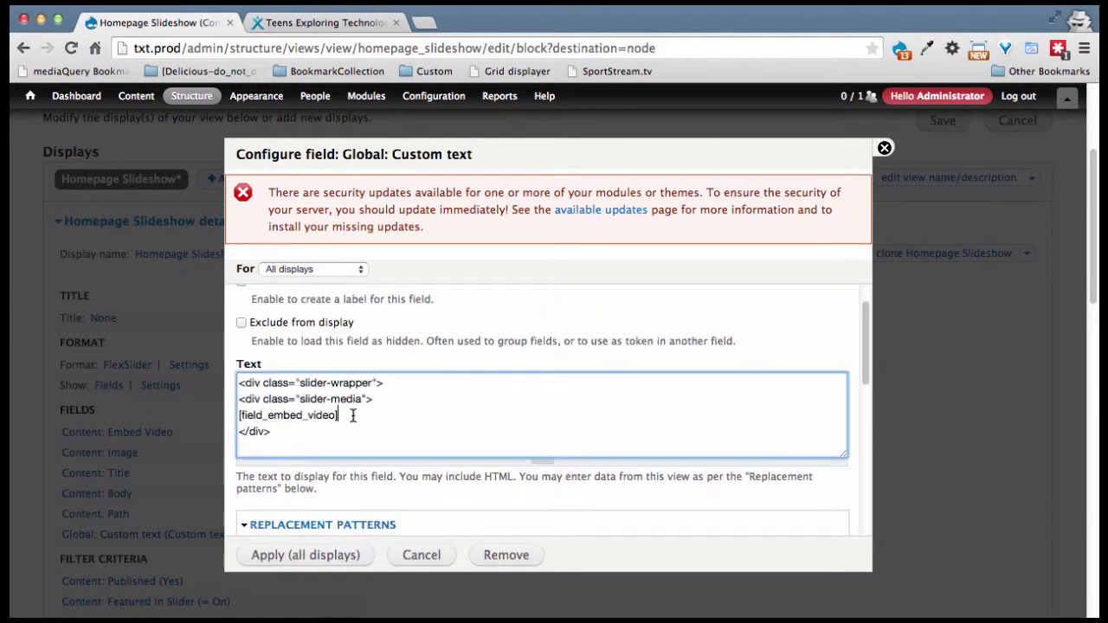
key(Return)
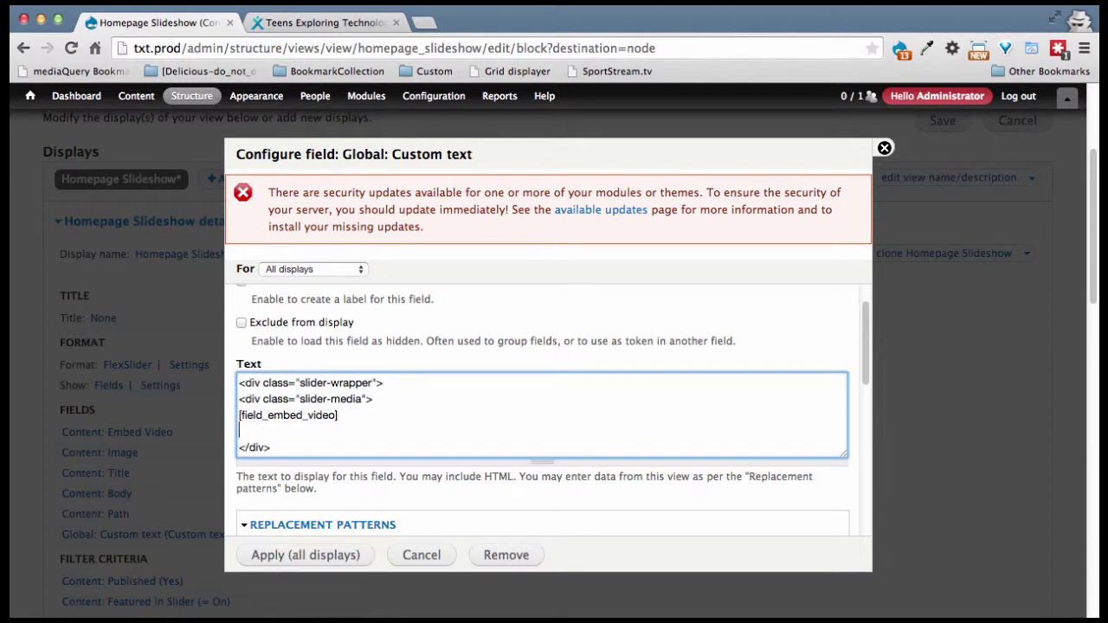
text([field_image])
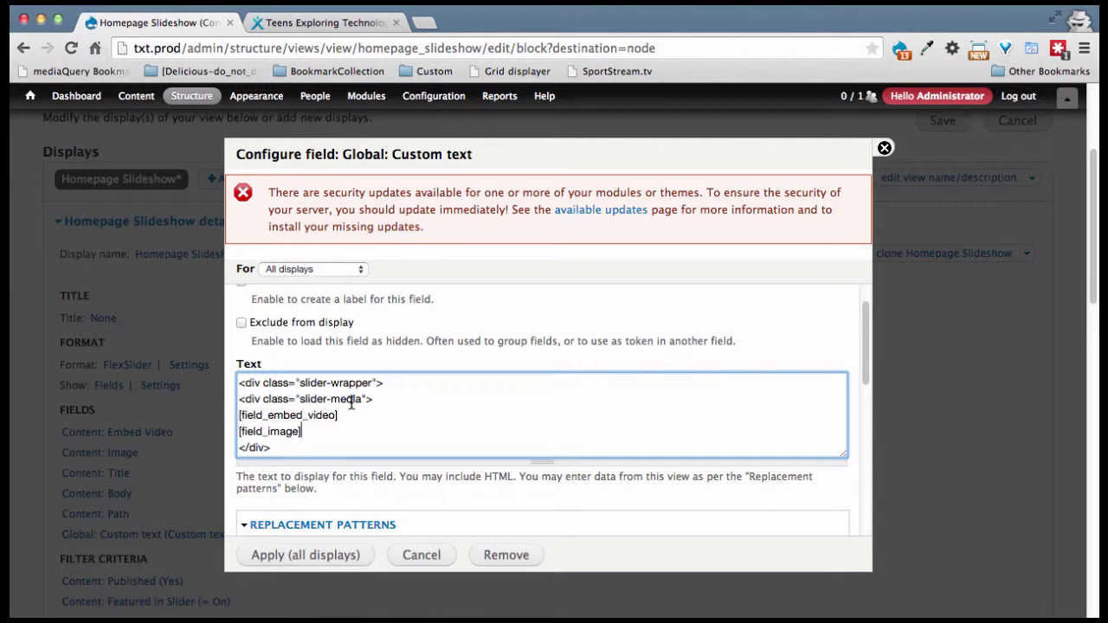
Copy the [title] token and make the Text box taller
scroll(303, 442, down, 1)
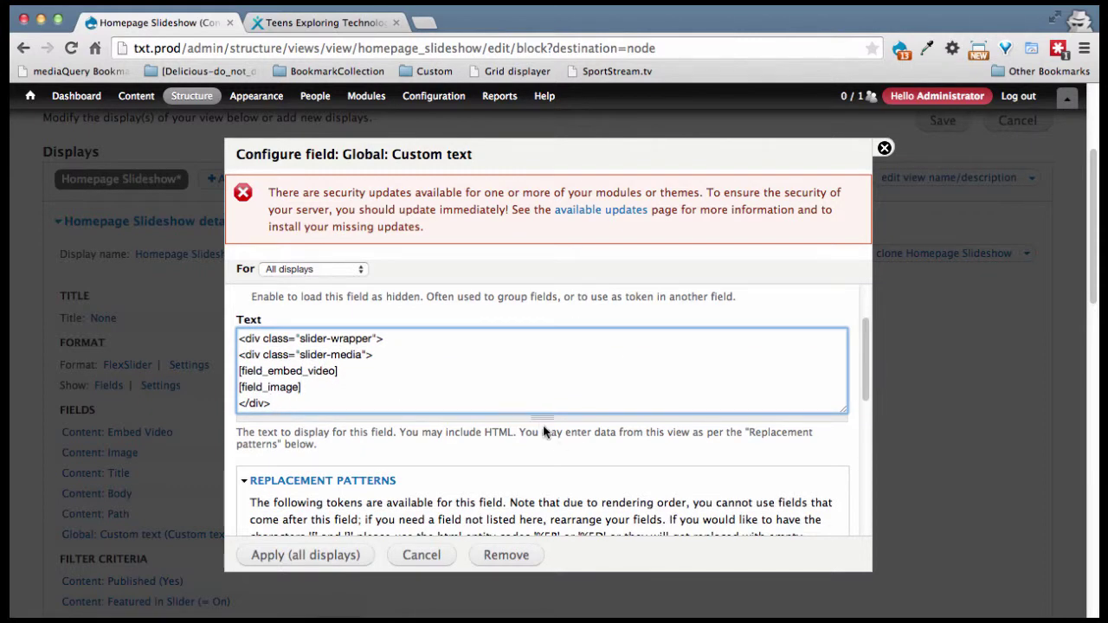
scroll(524, 485, down, 4)
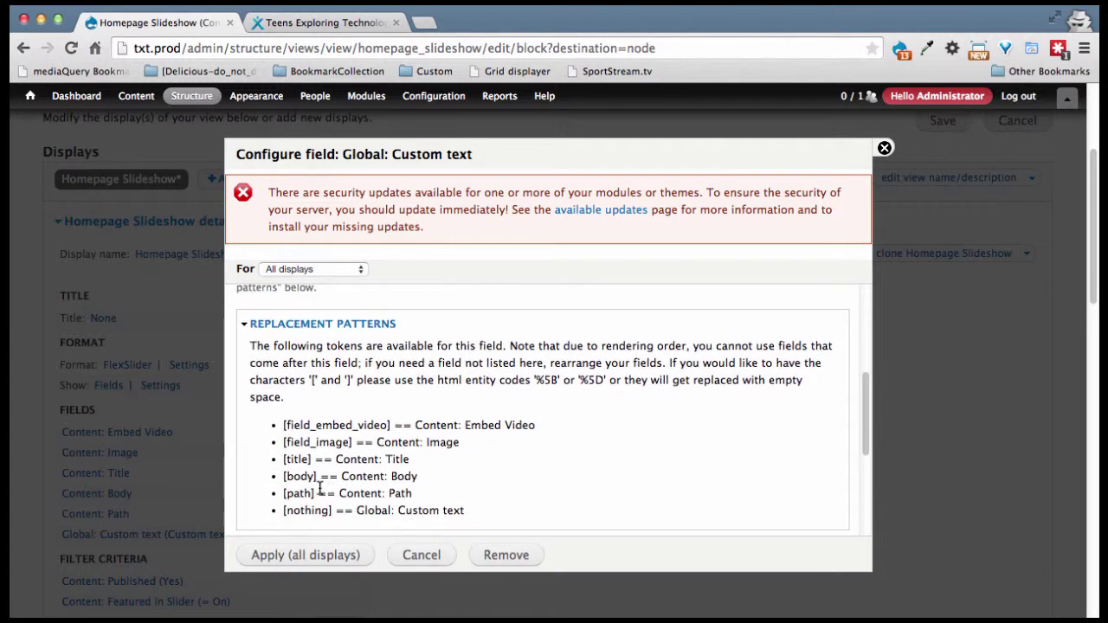
drag(311, 461, 280, 460)
key(ctrl+c)
scroll(598, 318, up, 3)
drag(545, 393, 547, 512)
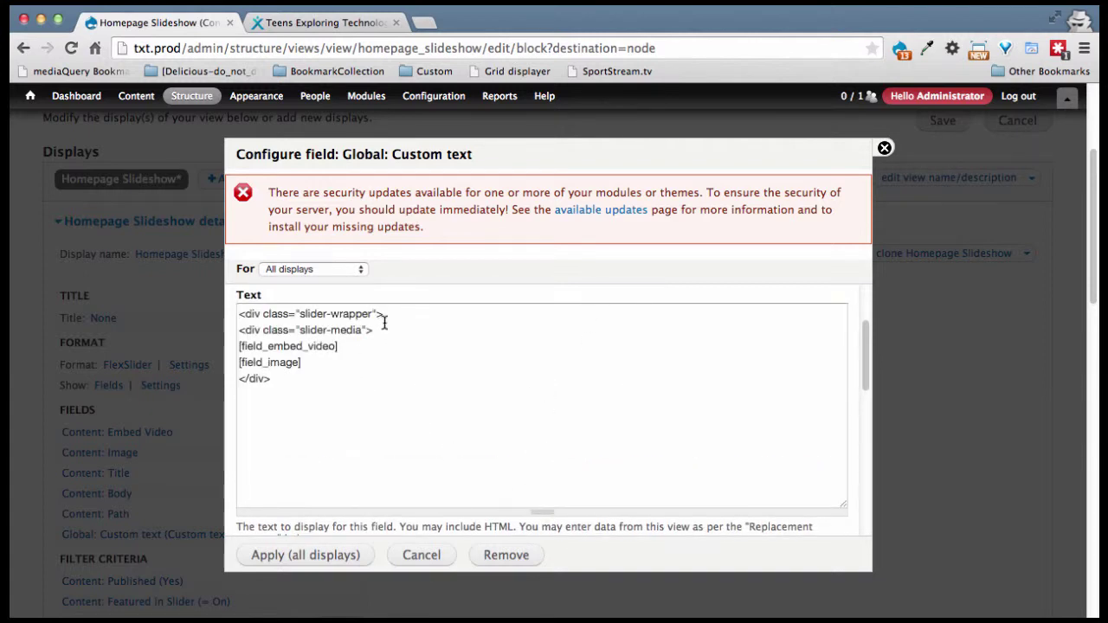
Close the media div and add an <h1 class="slider-title">[title]</h1> line
click(282, 382)
key(Return)
key(Return)
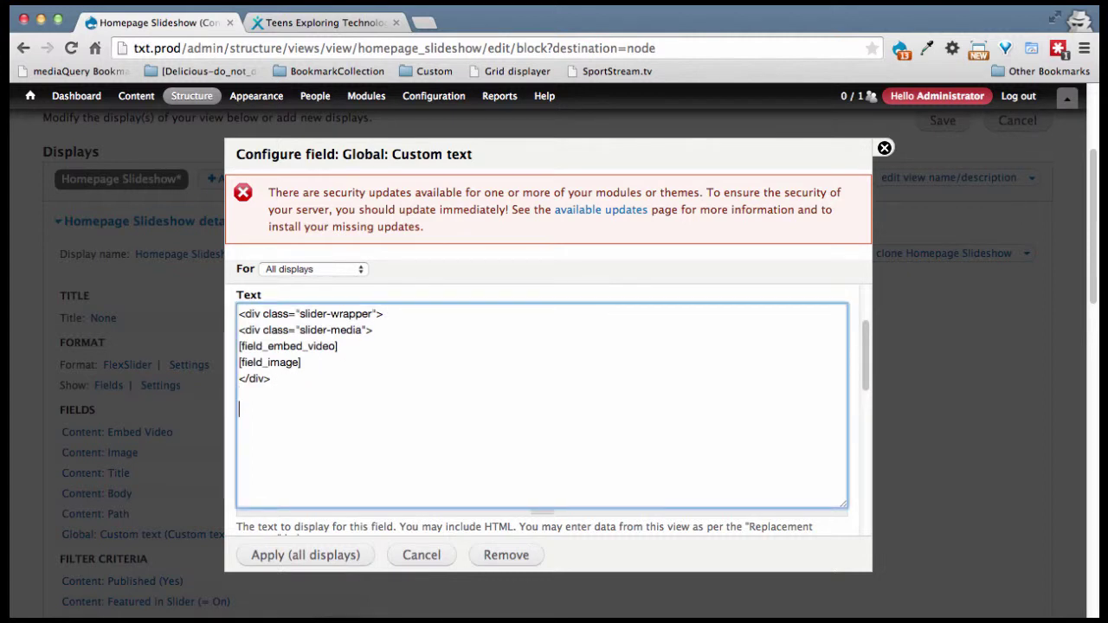
text(</div>)
click(247, 395)
text(<)
text(div class)
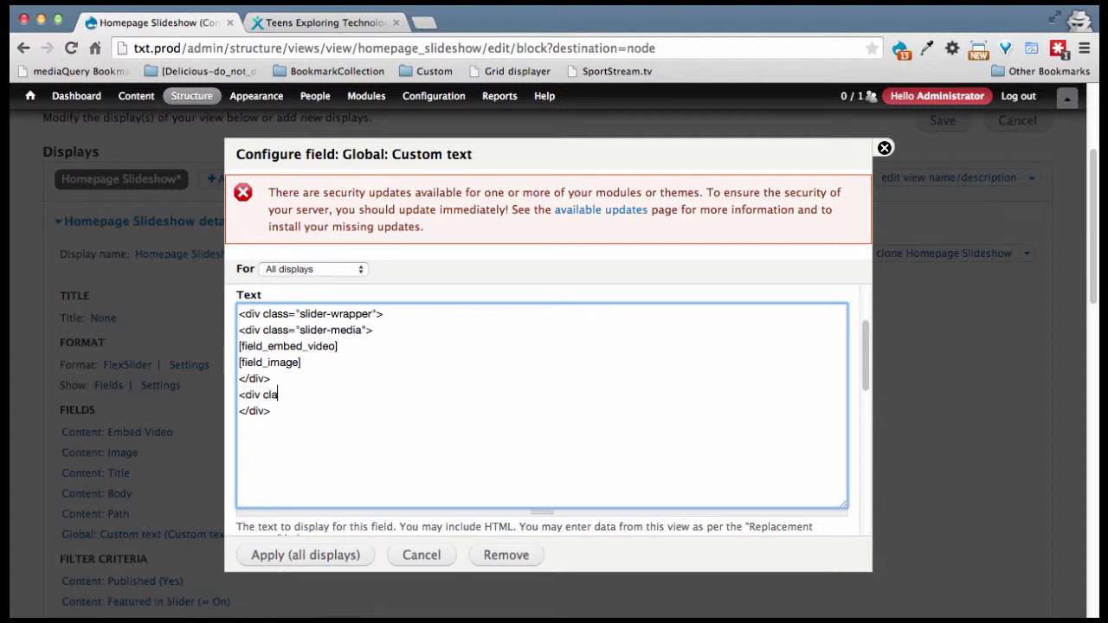
key(BackSpace)
key(BackSpace)
key(BackSpace)
key(BackSpace)
key(BackSpace)
key(BackSpace)
key(BackSpace)
key(BackSpace)
key(BackSpace)
text(h1 class="slider-title)
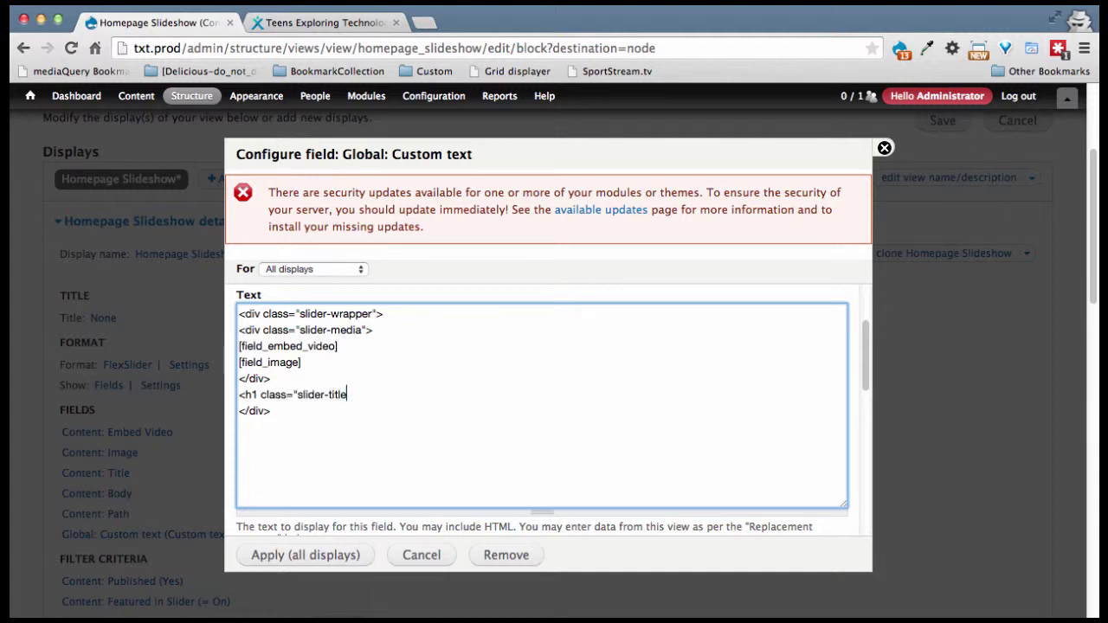
text(">)
key(ctrl+v)
text(</h1>)
key(Return)
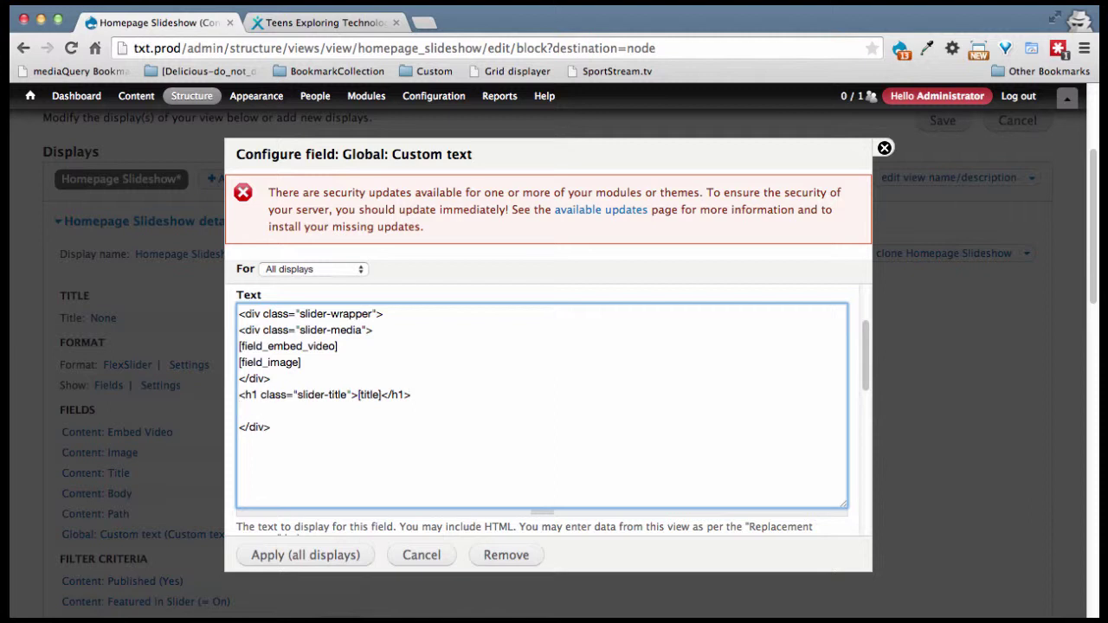
Copy [body] and add <div class="slider-teaser">[body]</div> below the heading
scroll(389, 504, down, 5)
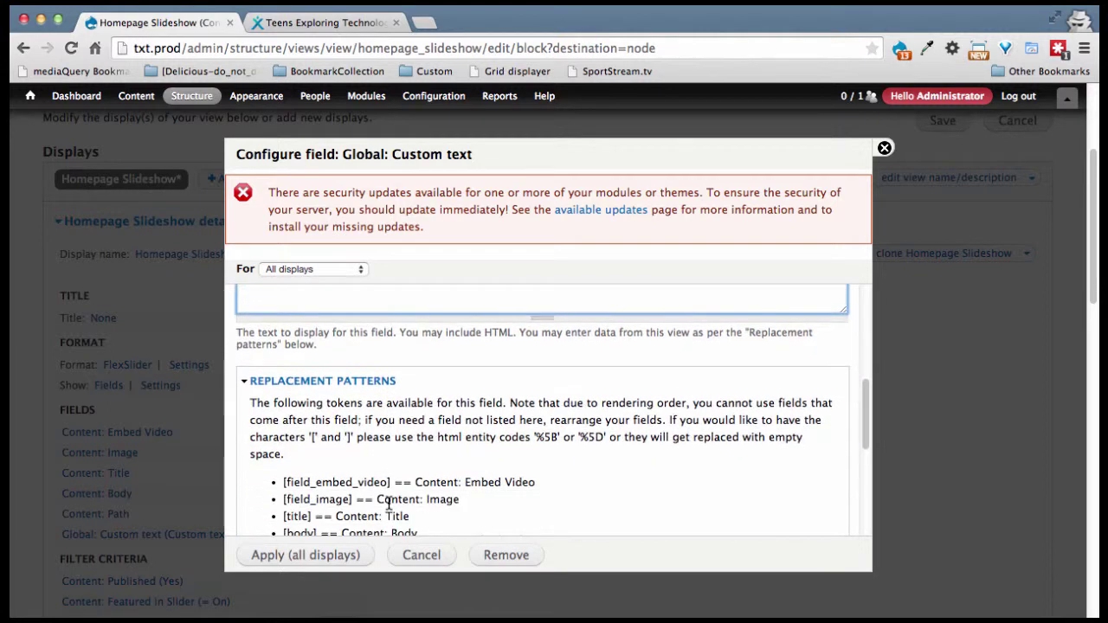
scroll(389, 503, down, 2)
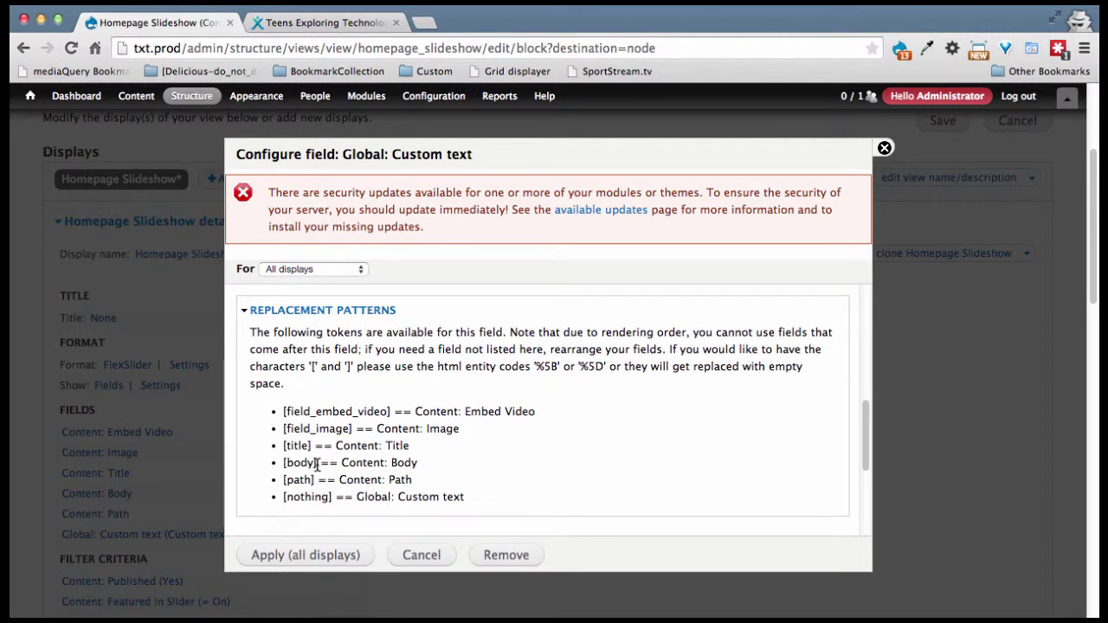
drag(317, 465, 280, 464)
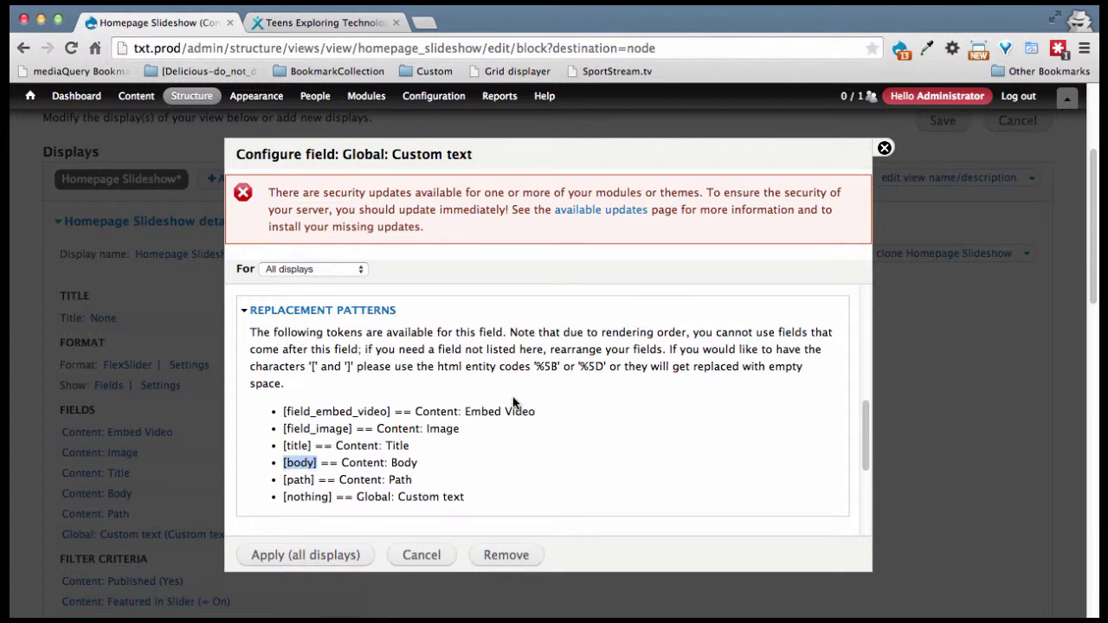
scroll(553, 404, up, 3)
click(268, 348)
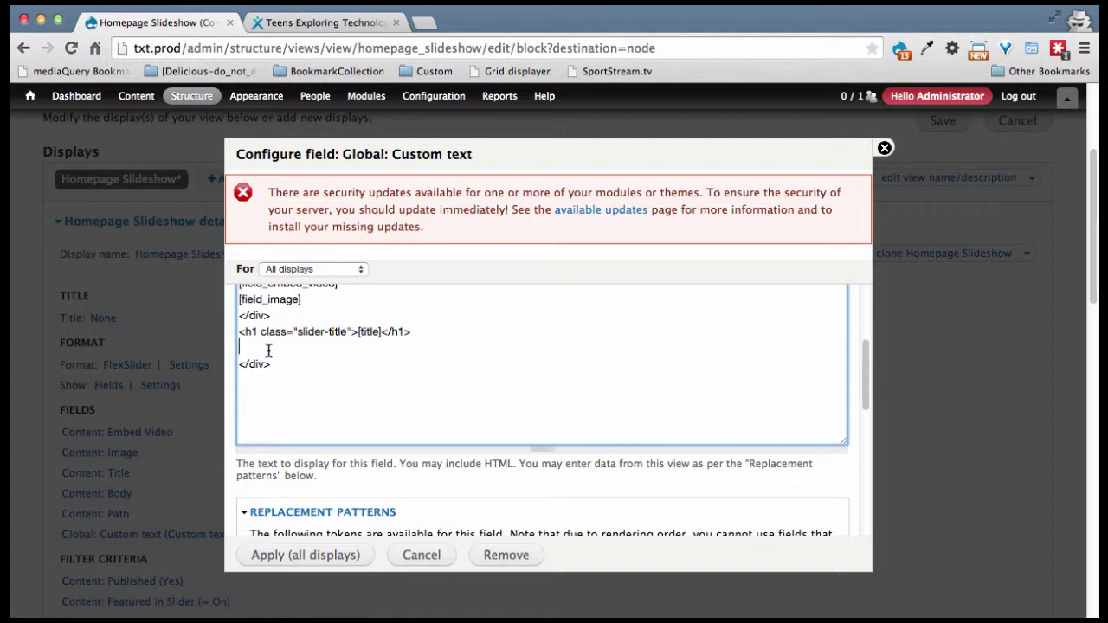
text(<div class="slider-teaser")
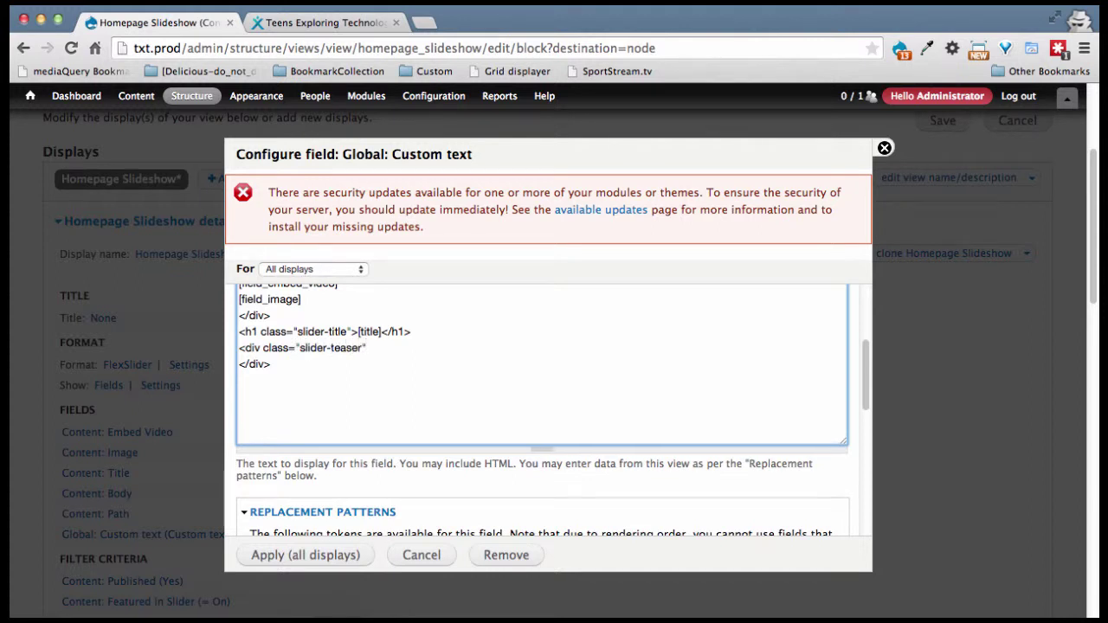
text(>[body]</div>)
key(Return)
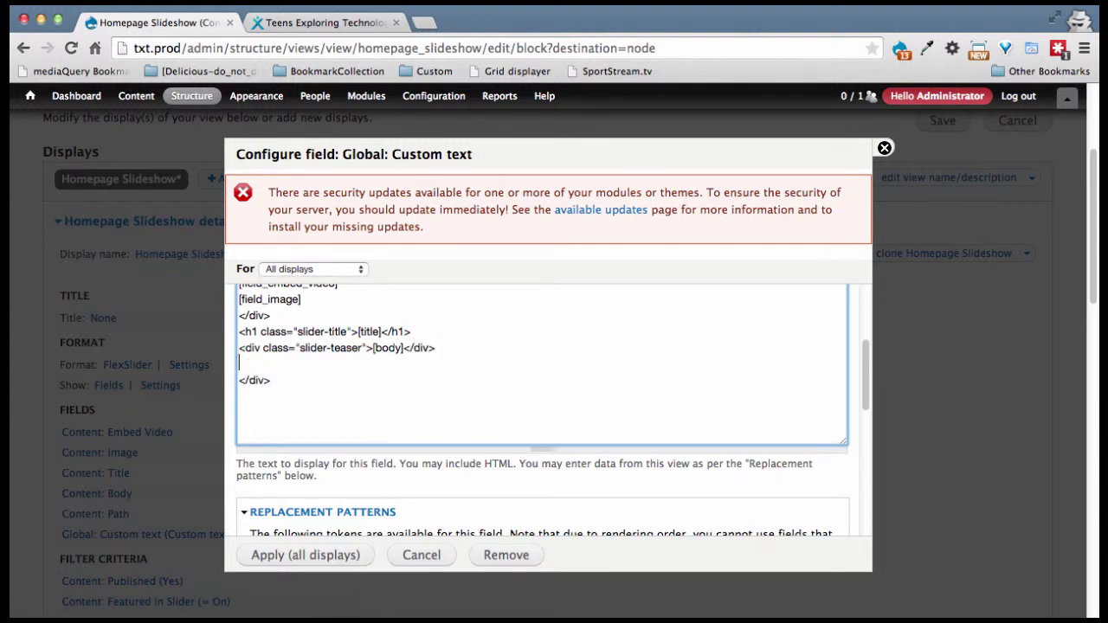
Add <div class="slider-button">[path]</div> and enlarge the markup area to show everything
text(<div class="slider-button")
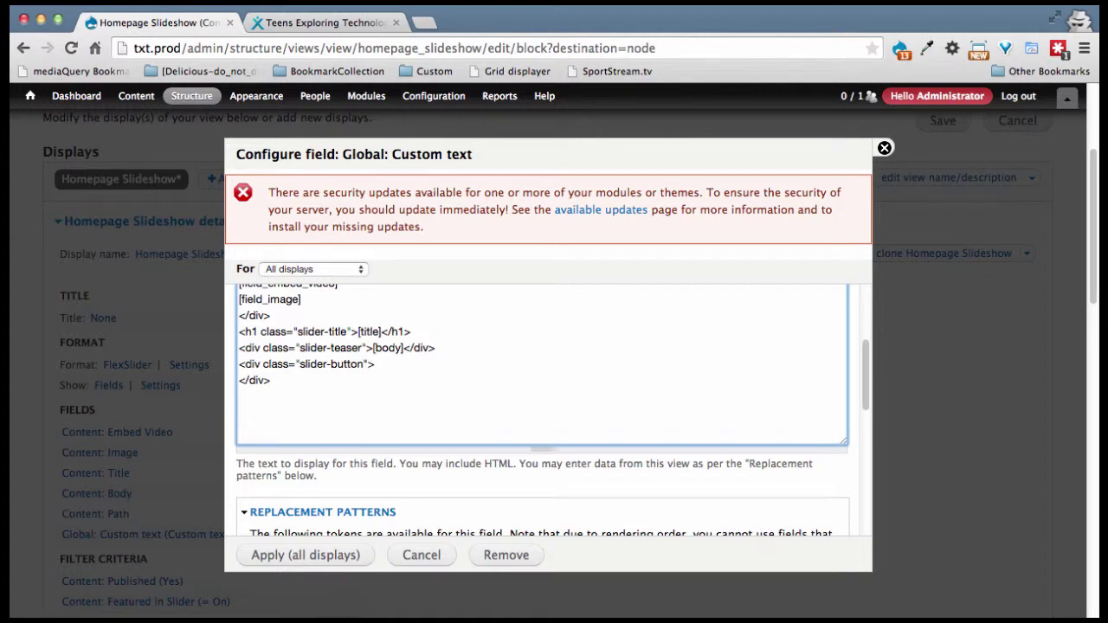
text(>)
scroll(413, 485, down, 5)
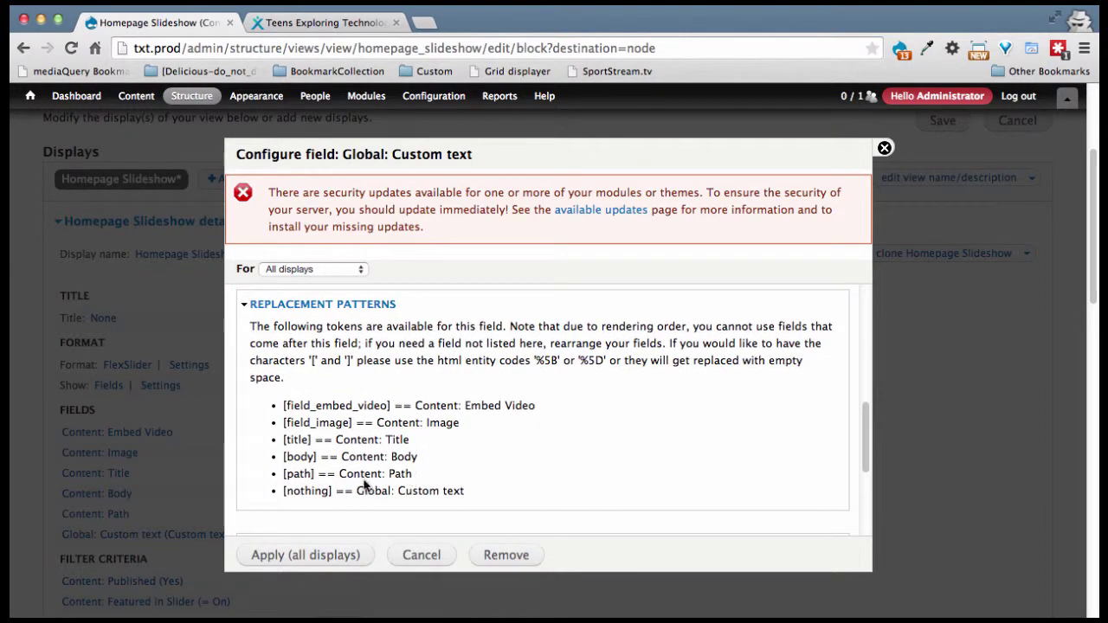
drag(317, 474, 281, 474)
key(super+c)
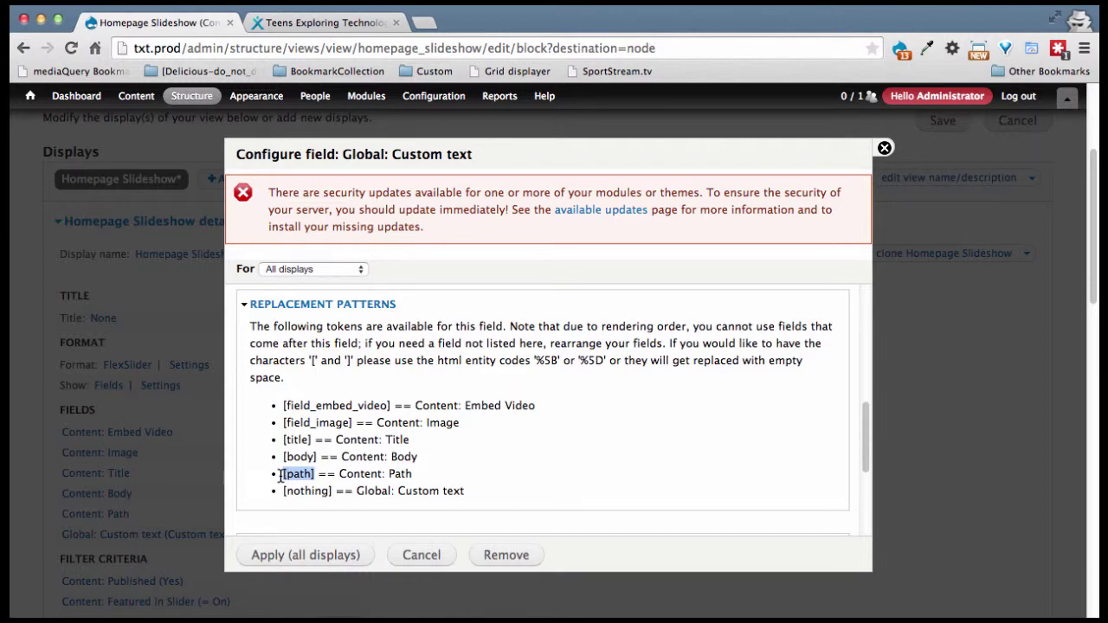
scroll(592, 404, up, 3)
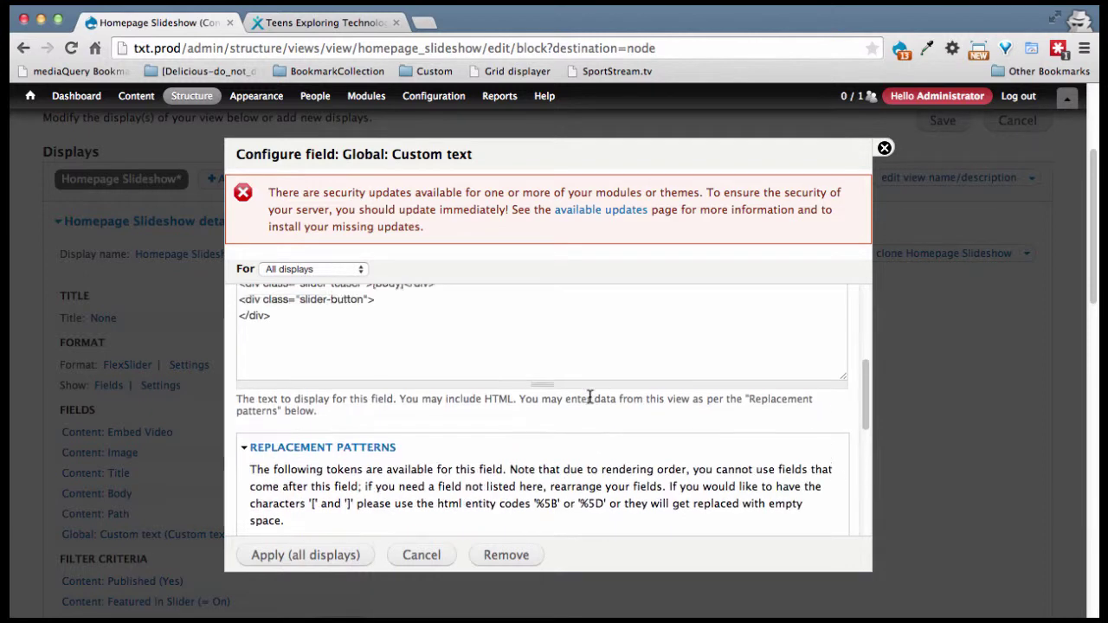
click(377, 304)
key(super+v)
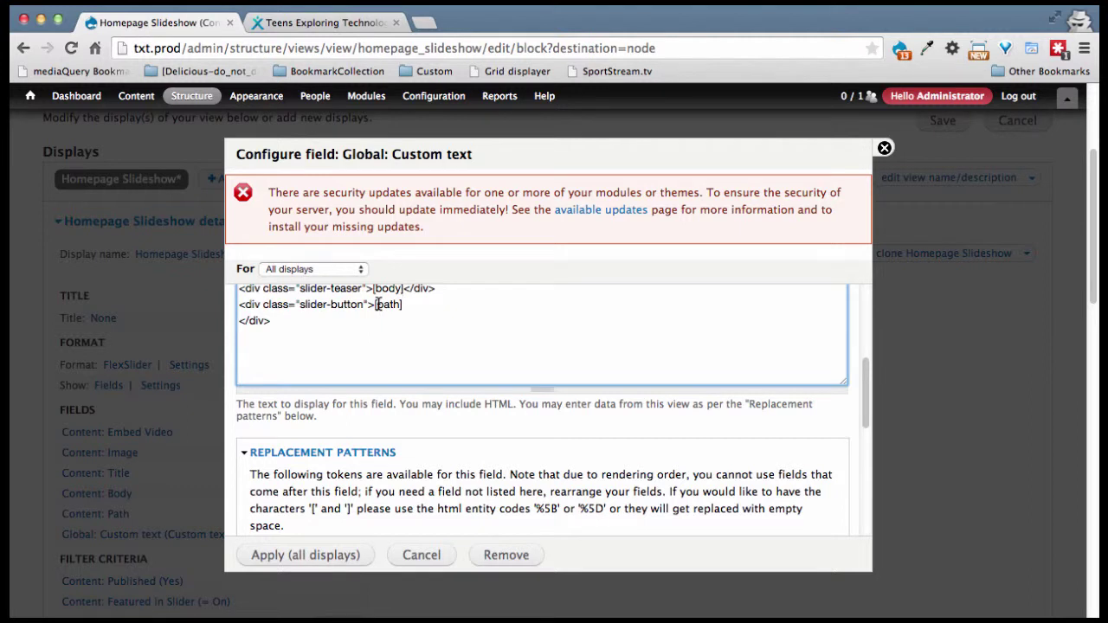
text(<)
text(/dive)
key(BackSpace)
key(BackSpace)
text(>)
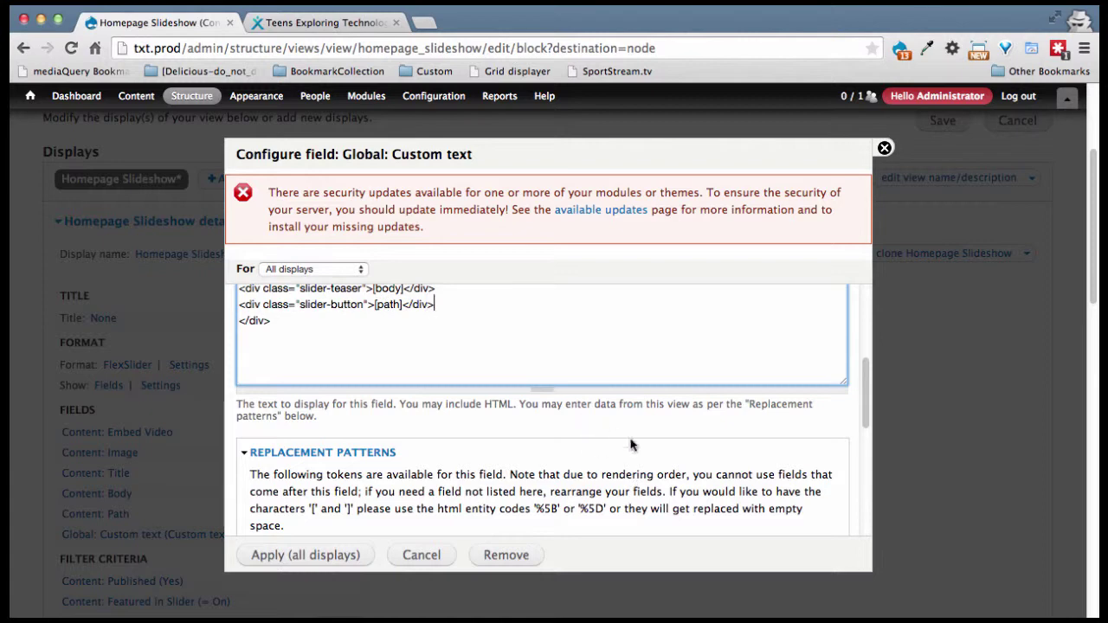
drag(542, 389, 554, 484)
scroll(554, 435, up, 4)
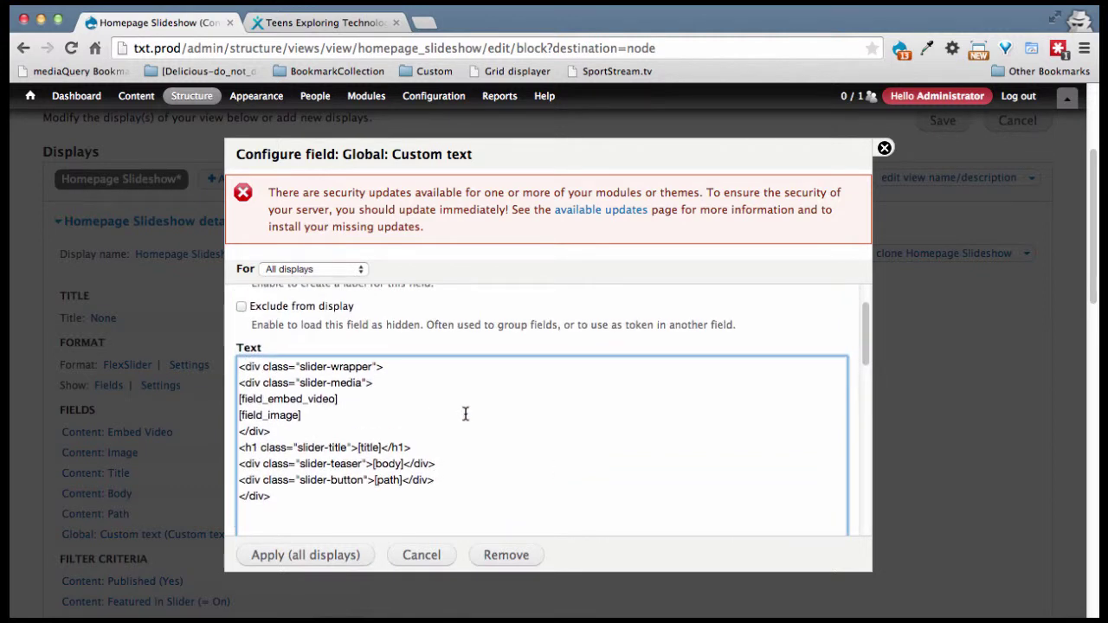
Compare the markup with the Skitch wireframe, checking wrapper, media, title, teaser and button lines
click(641, 606)
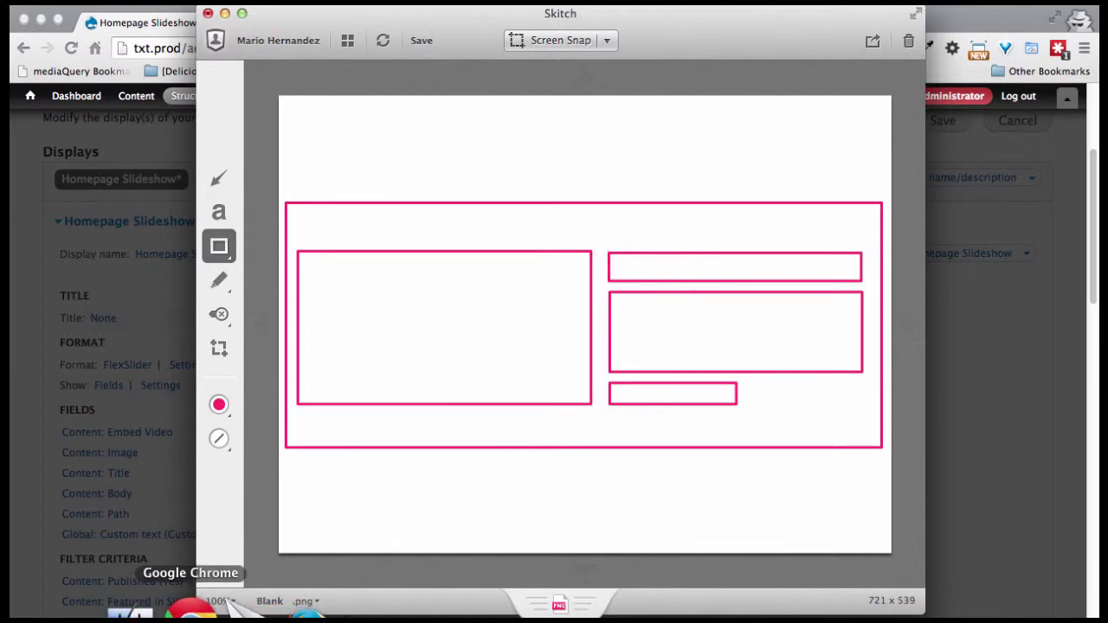
click(230, 602)
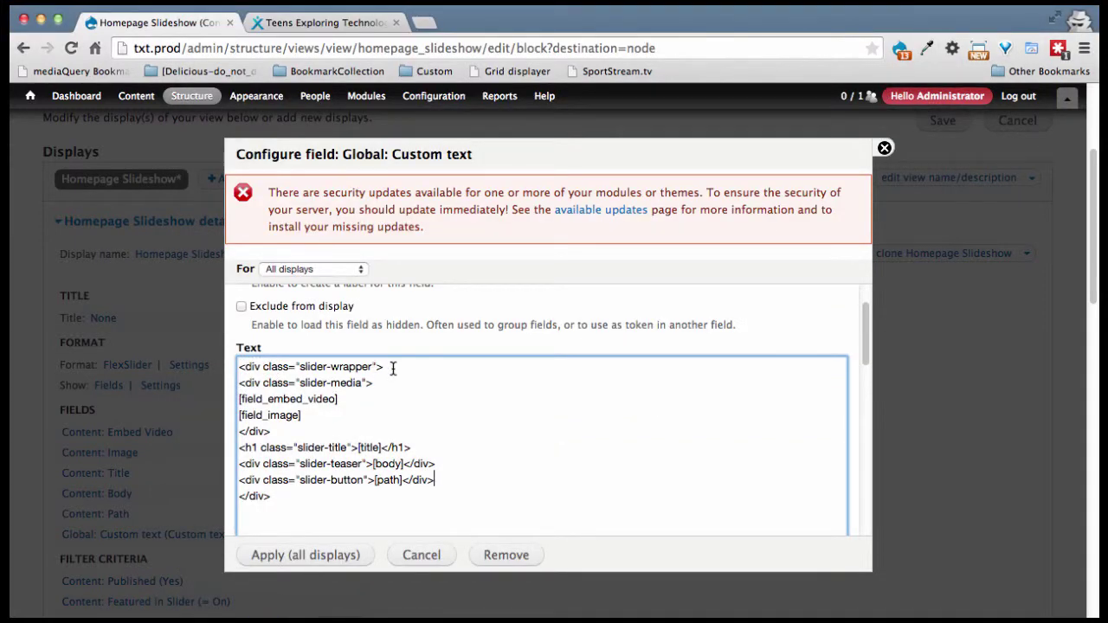
drag(385, 366, 239, 367)
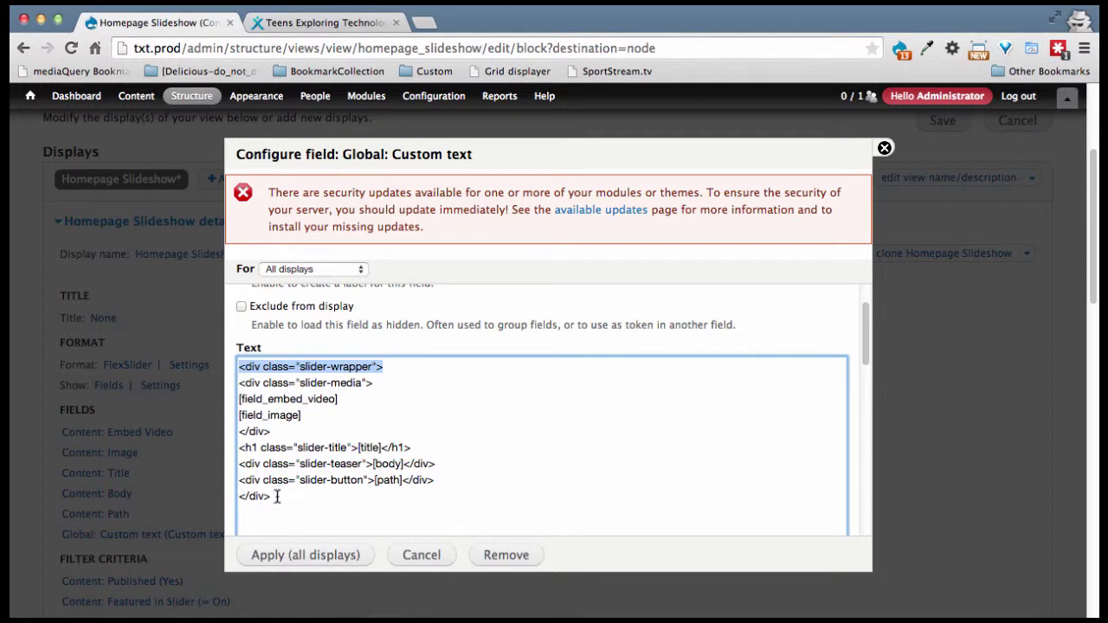
drag(276, 496, 225, 497)
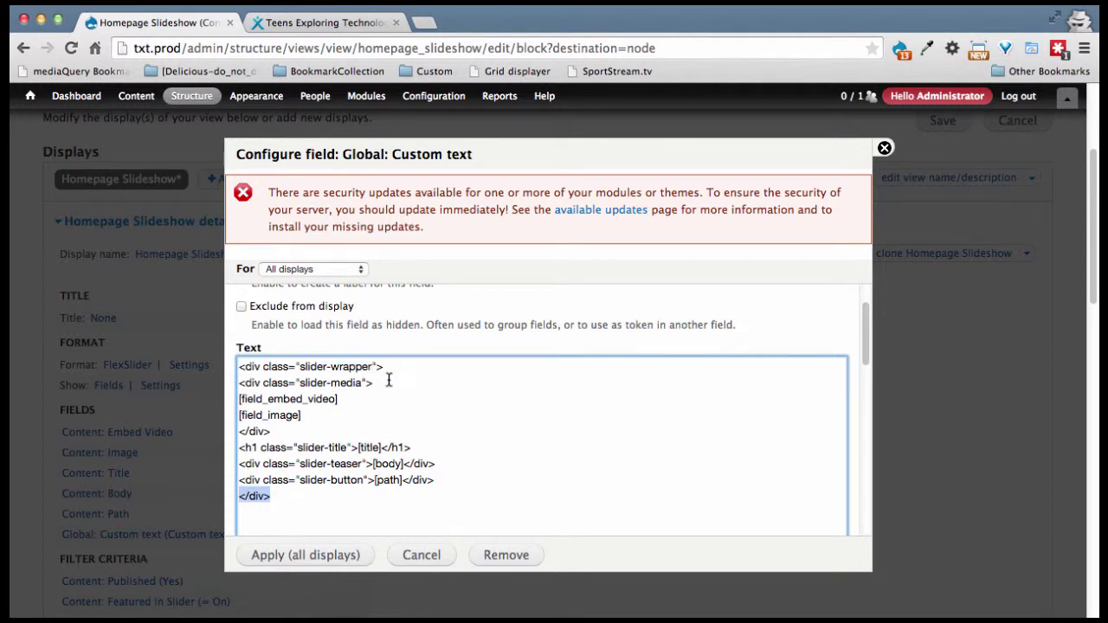
drag(389, 381, 229, 383)
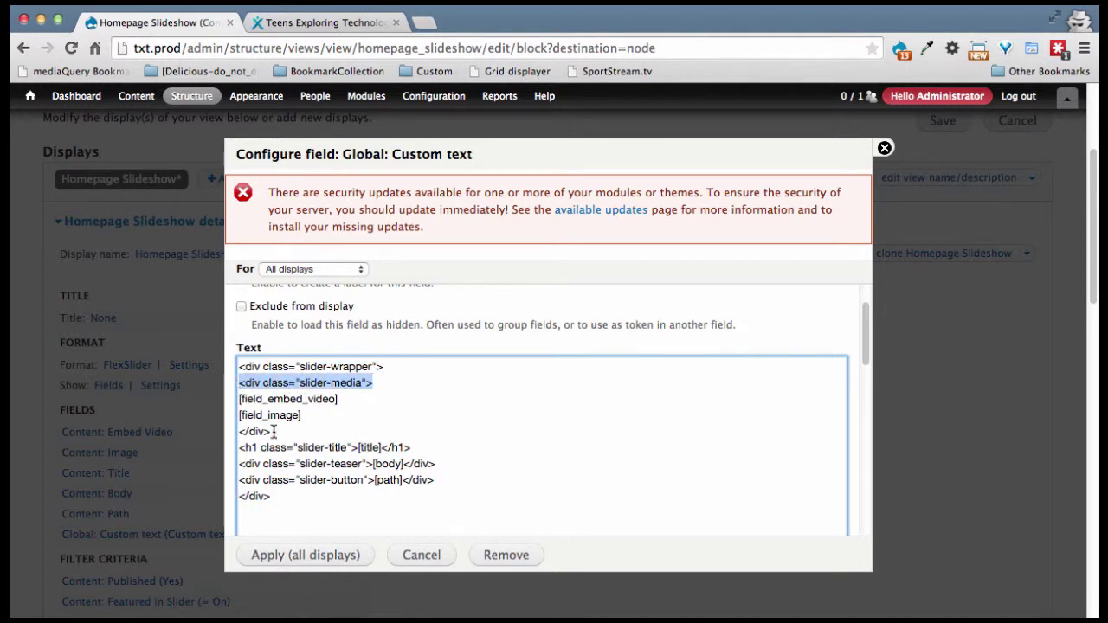
drag(273, 431, 229, 431)
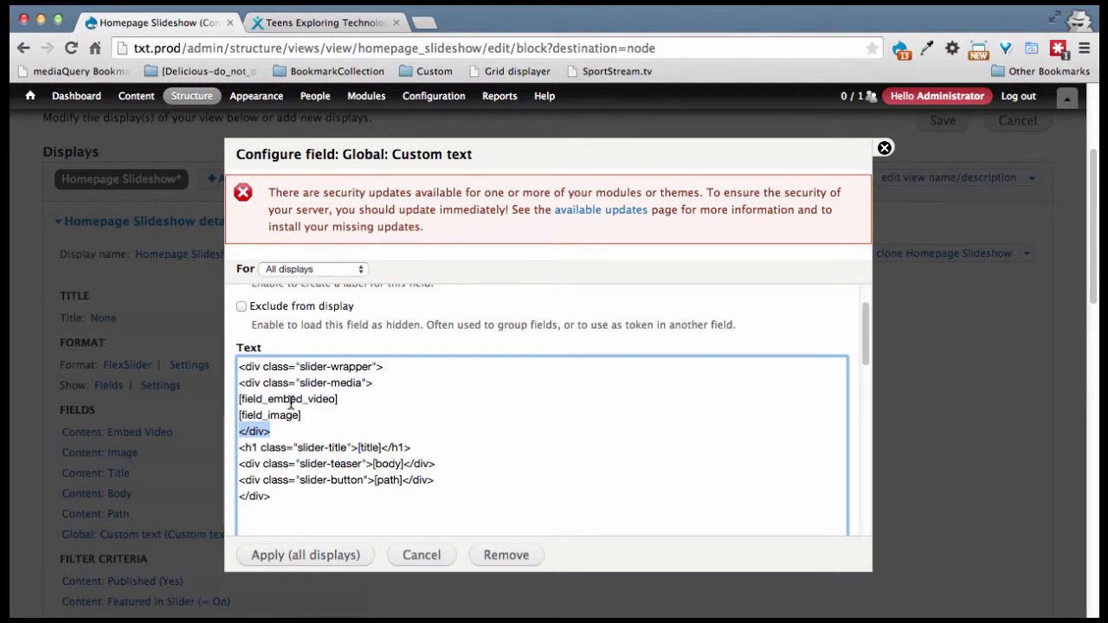
click(422, 445)
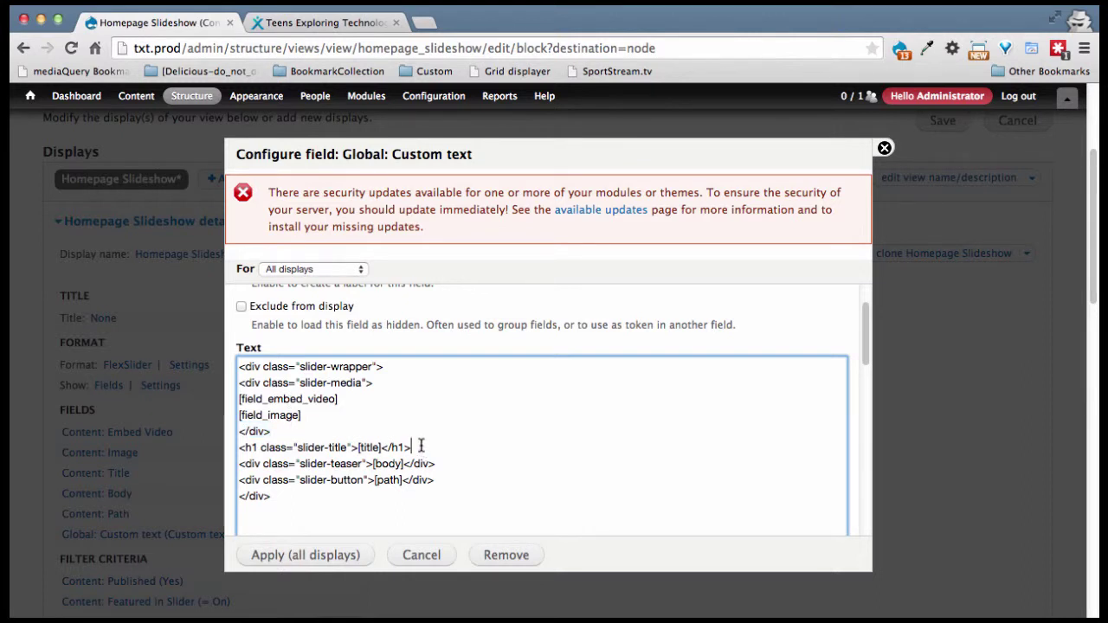
drag(421, 446, 230, 448)
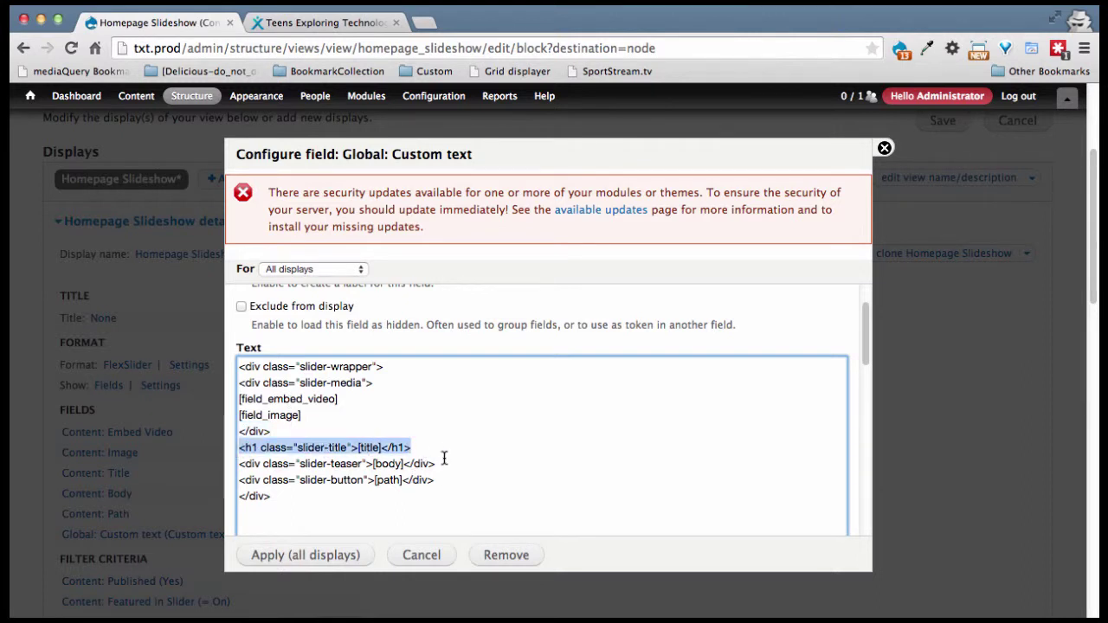
drag(438, 464, 227, 465)
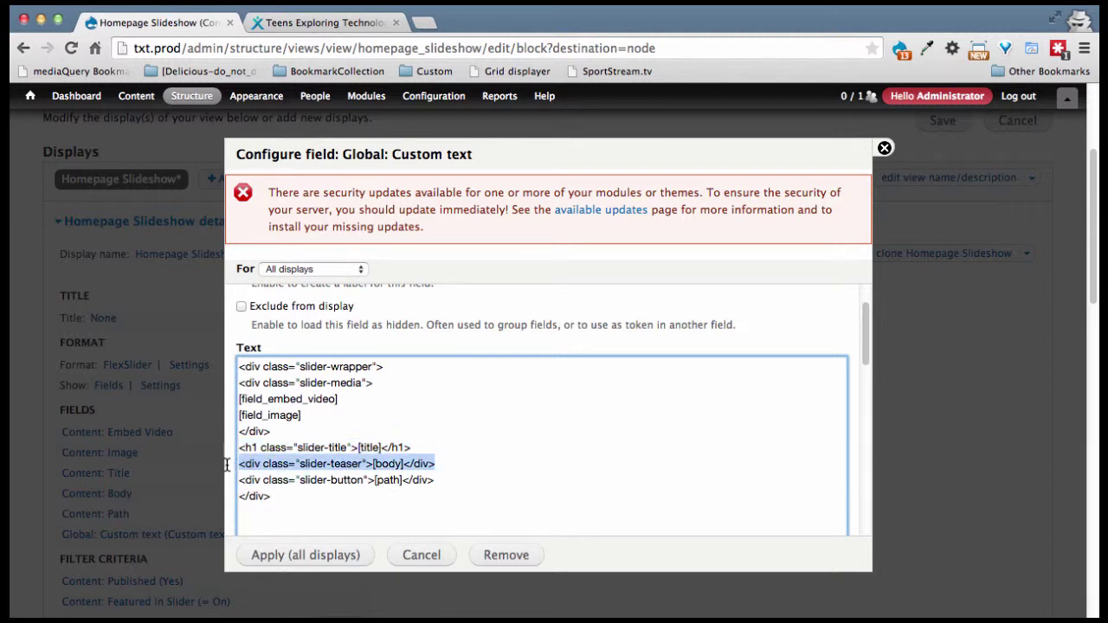
drag(445, 478, 217, 480)
Apply the custom text to all displays and save the Homepage Slideshow view
click(303, 558)
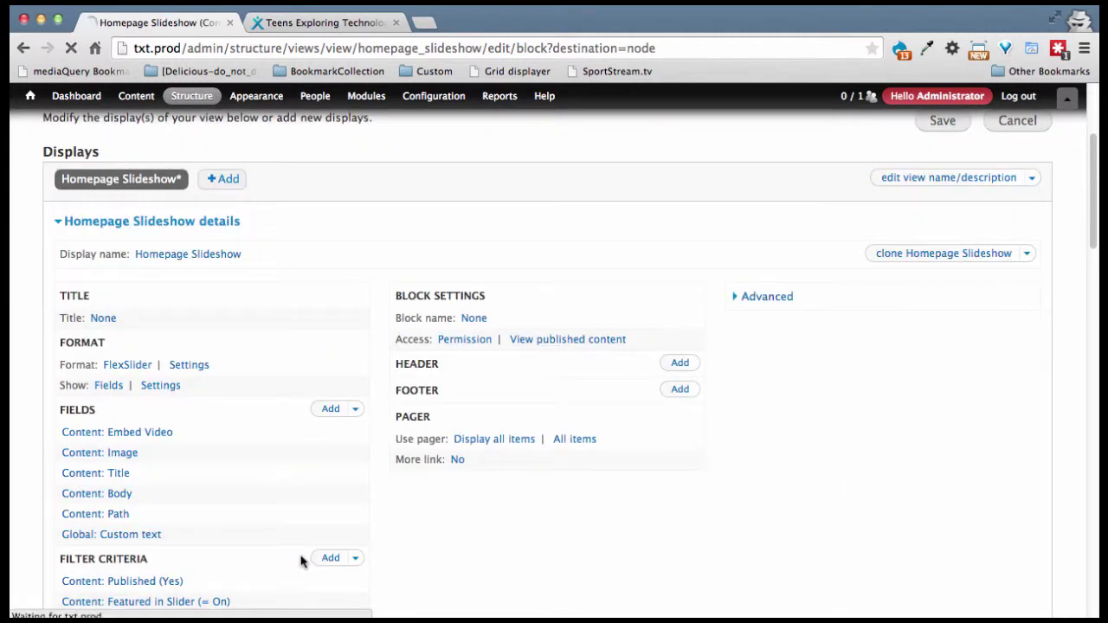
click(940, 126)
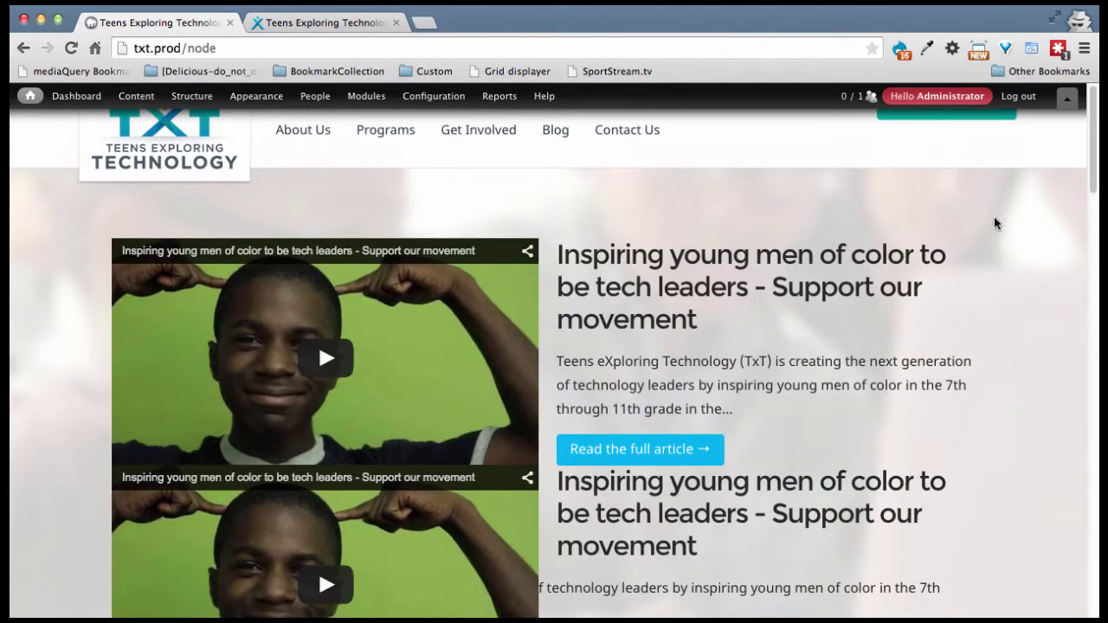
scroll(1047, 360, down, 3)
scroll(1046, 360, down, 2)
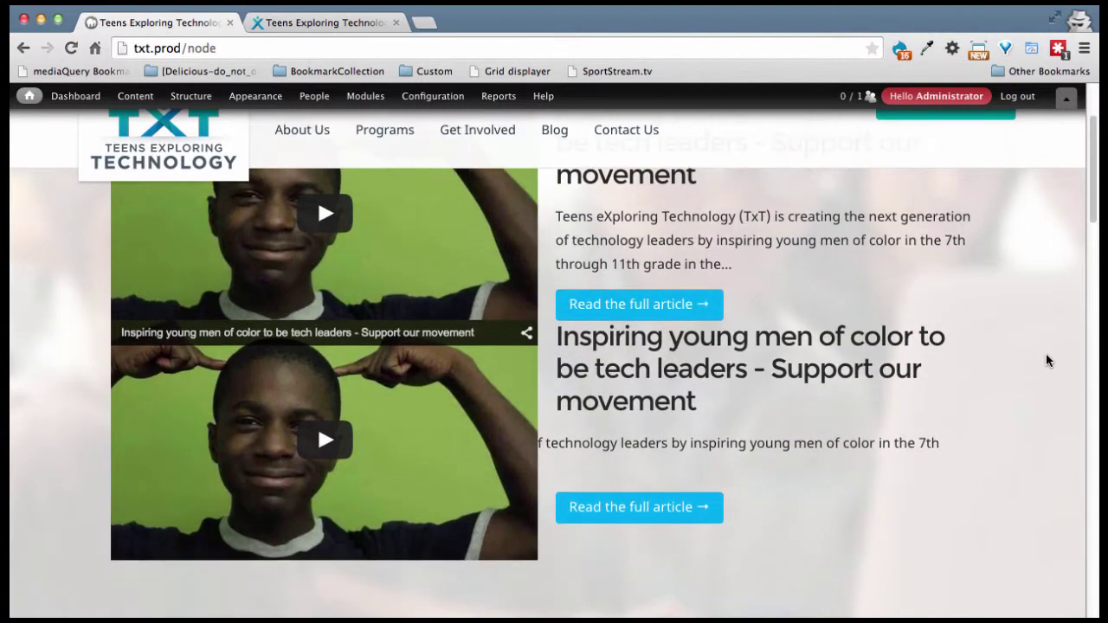
Check the homepage slider's repeated items and reopen the view from the block's gear
scroll(1046, 360, down, 3)
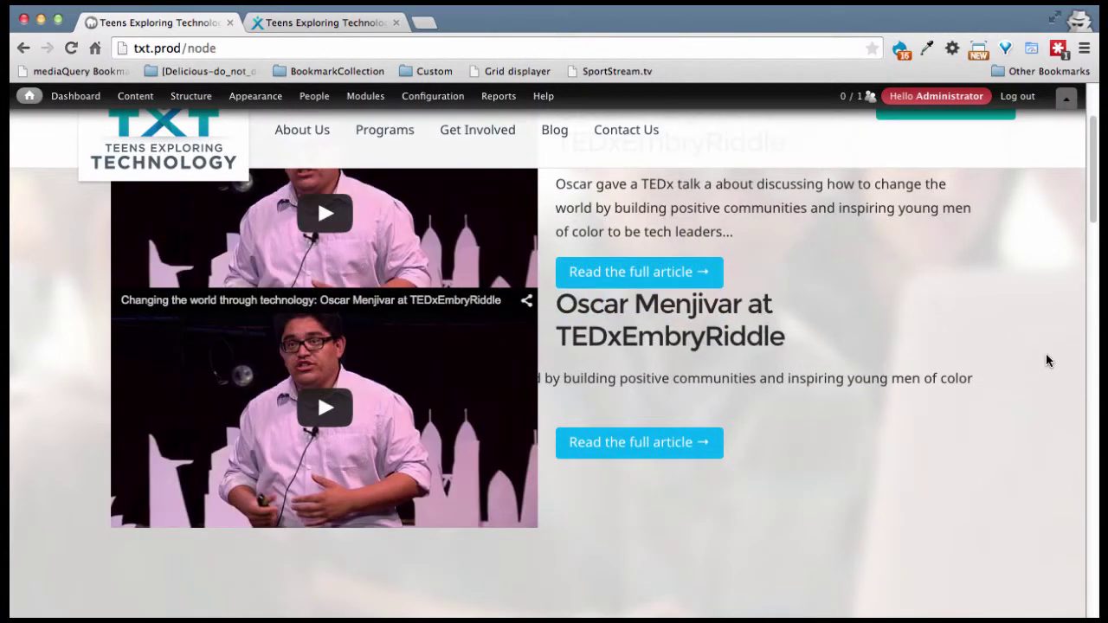
scroll(1045, 360, up, 3)
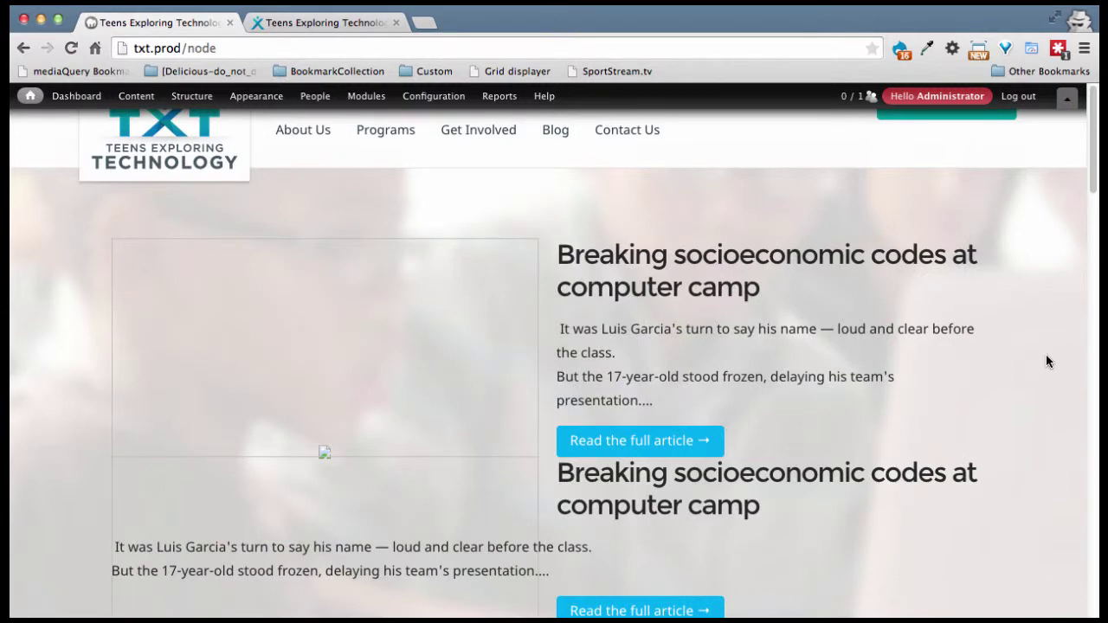
click(967, 254)
click(982, 262)
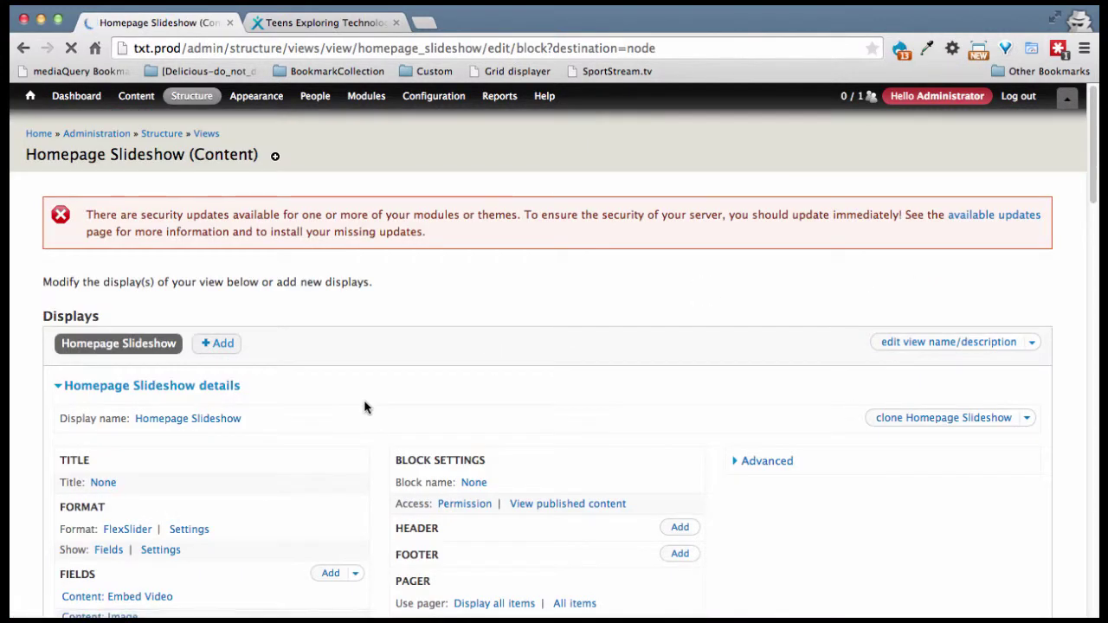
Scroll to the Fields section and open the Content: Embed Video field's settings
scroll(363, 406, down, 3)
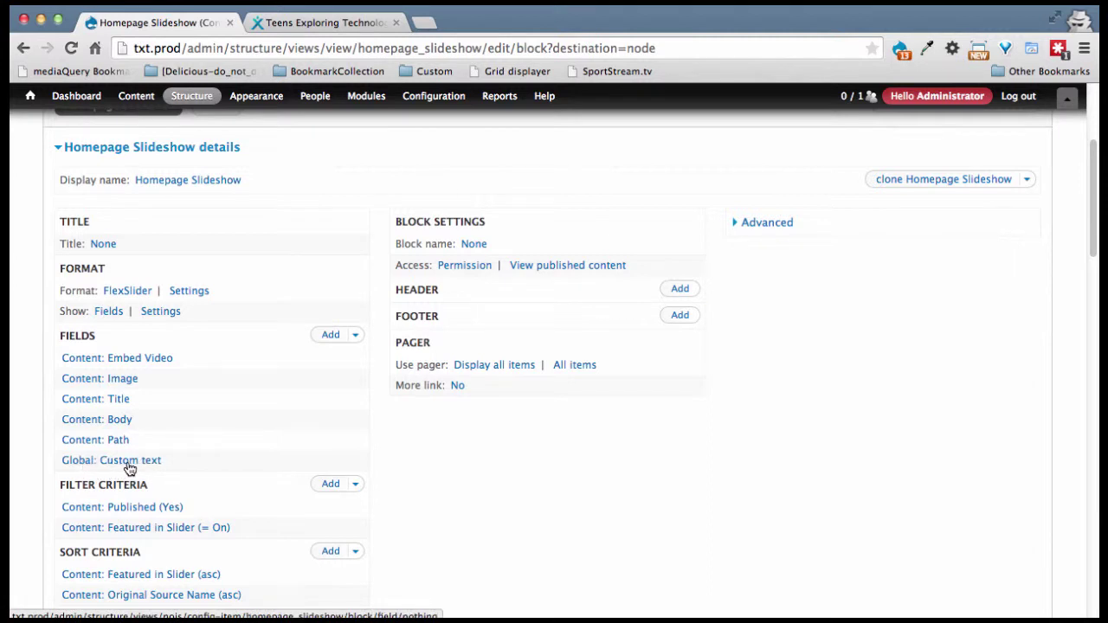
click(136, 362)
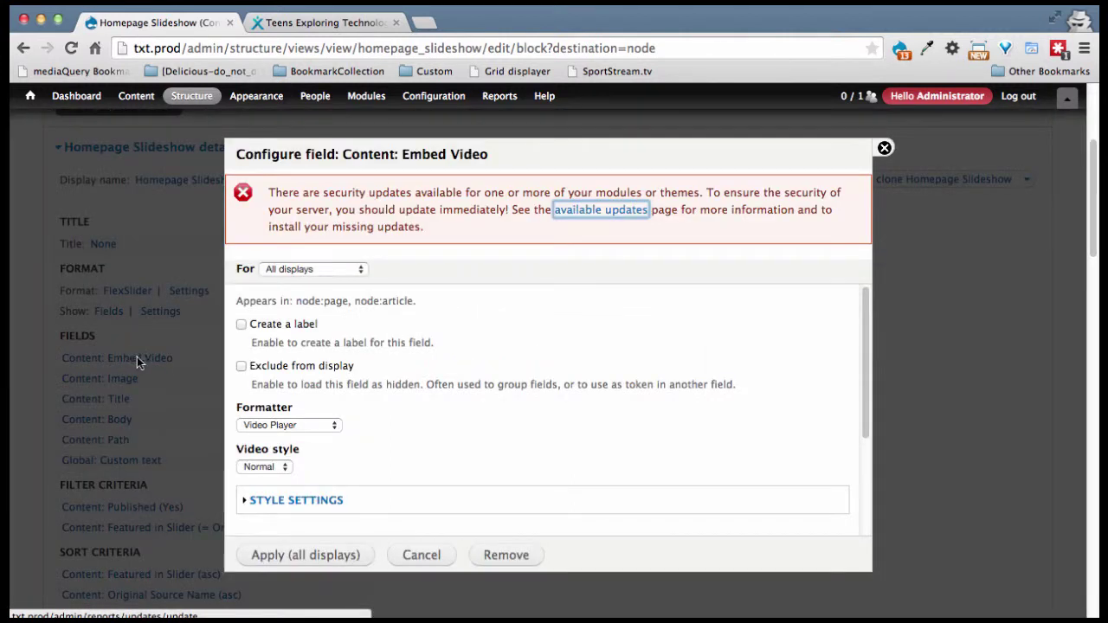
Exclude the Embed Video, Image and Title fields from display for all displays
click(242, 367)
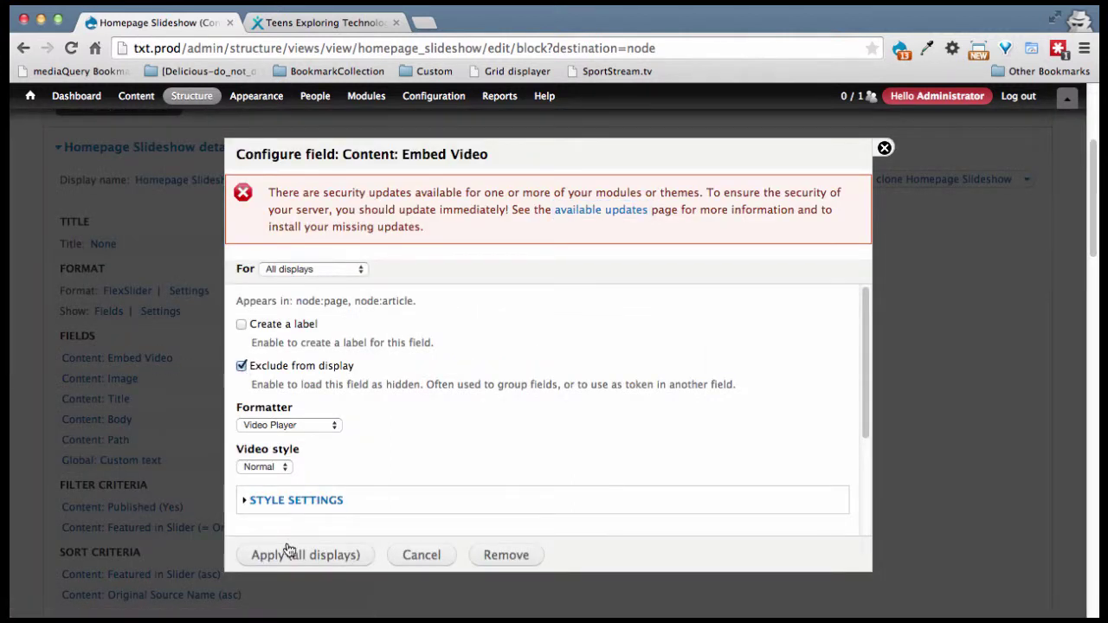
click(291, 557)
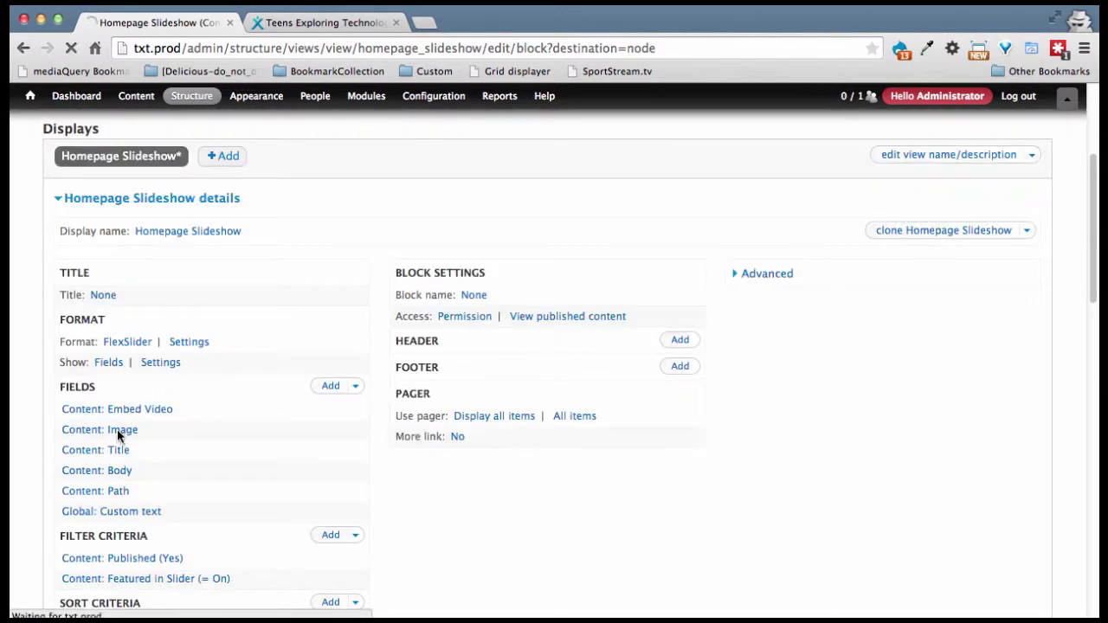
click(118, 431)
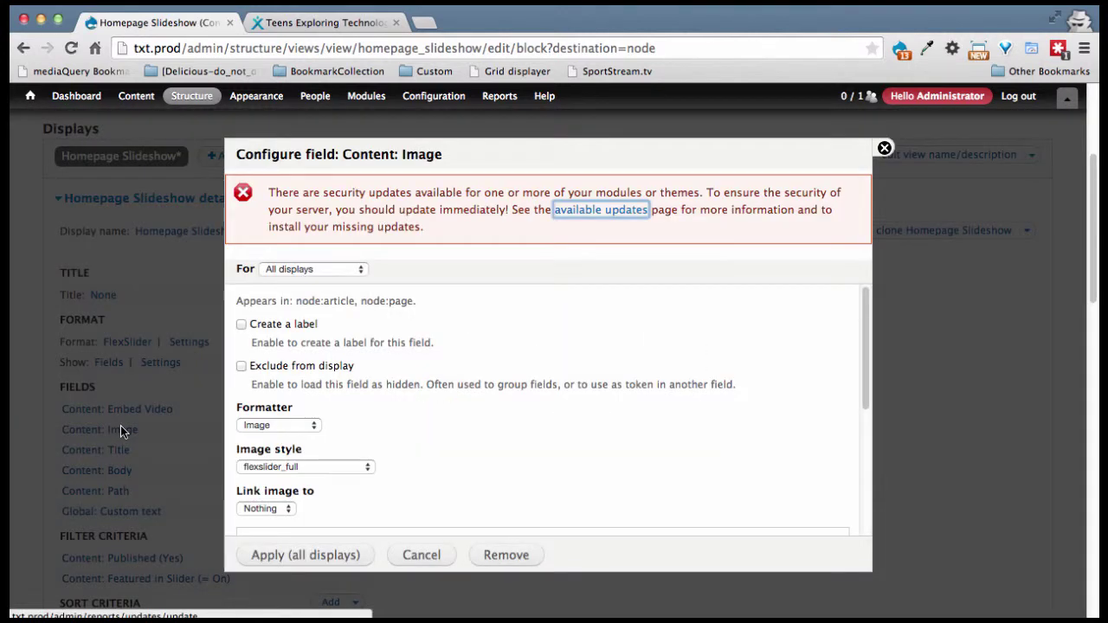
click(242, 366)
click(294, 555)
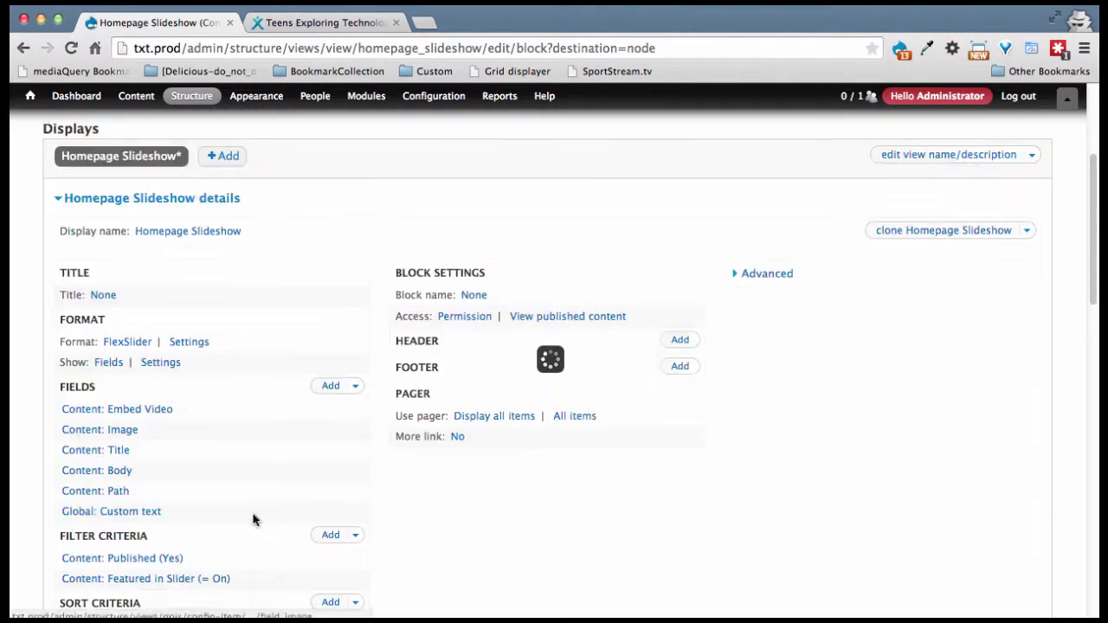
click(113, 450)
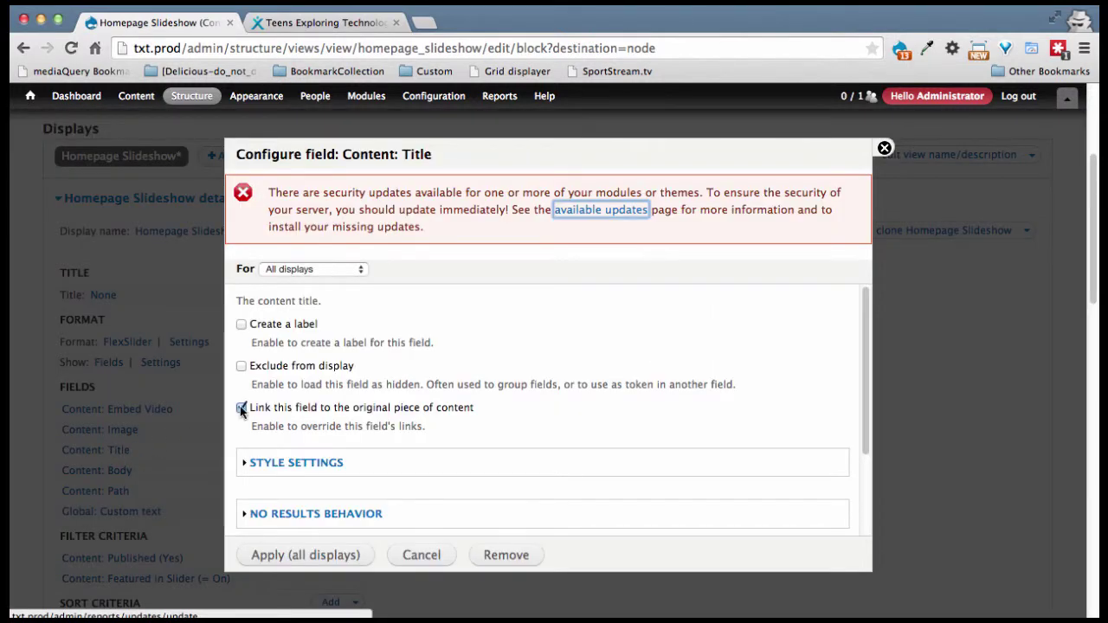
click(261, 366)
click(299, 556)
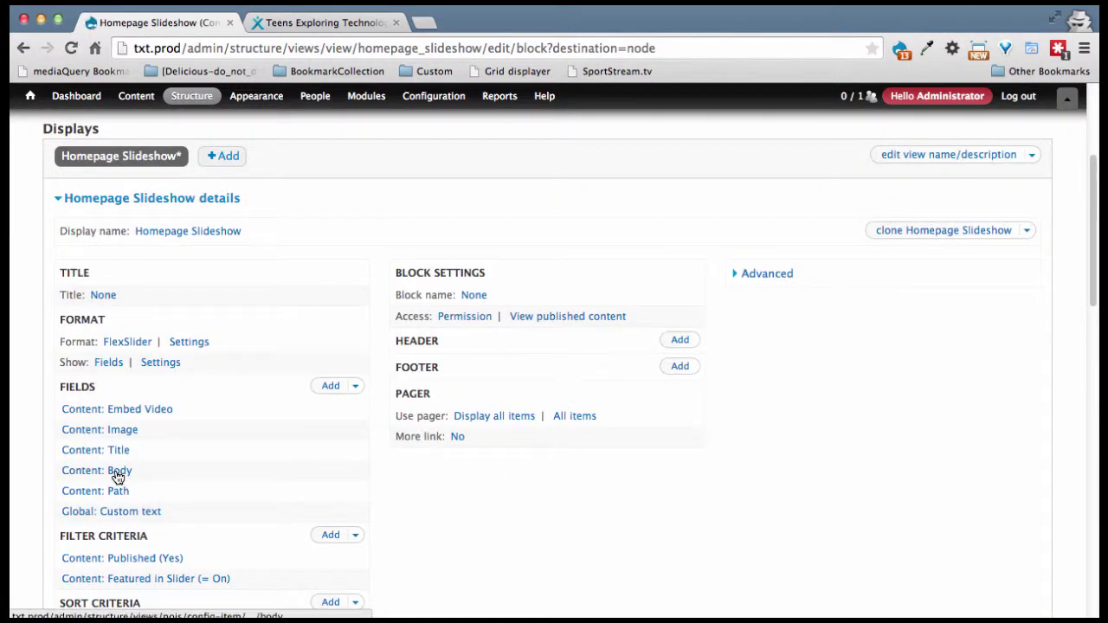
Exclude the Body and Path fields from display for all displays
click(116, 475)
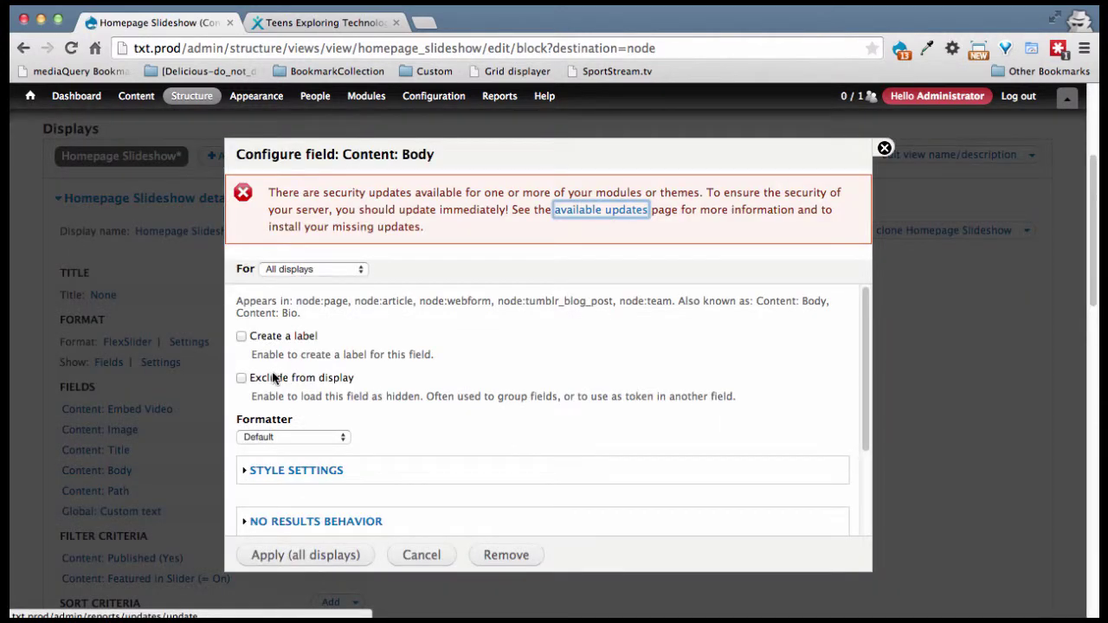
click(274, 381)
click(292, 557)
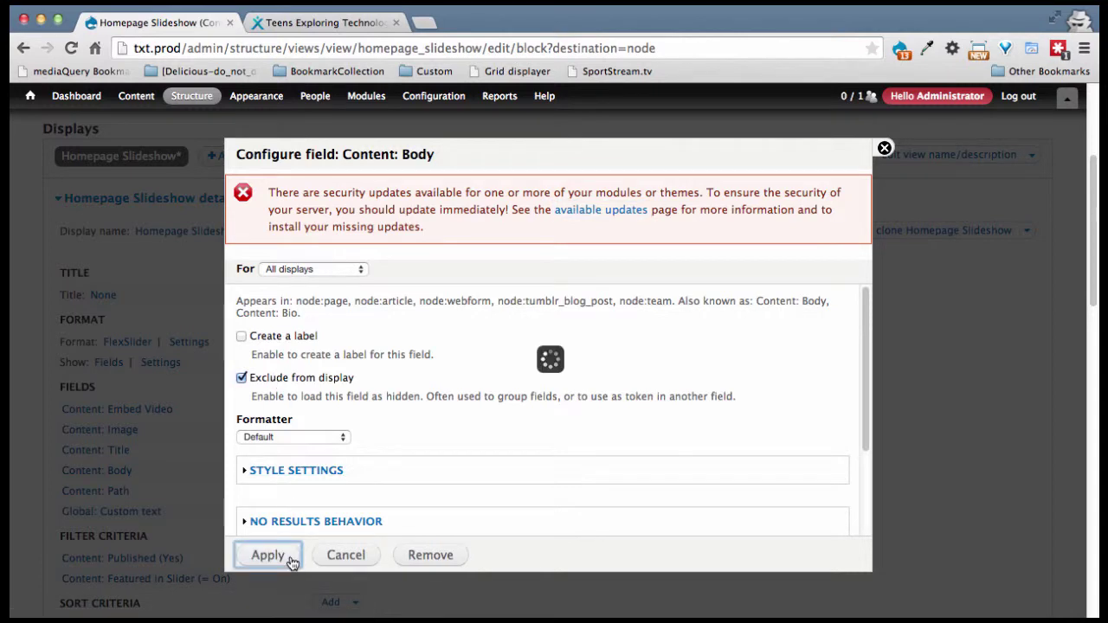
click(116, 493)
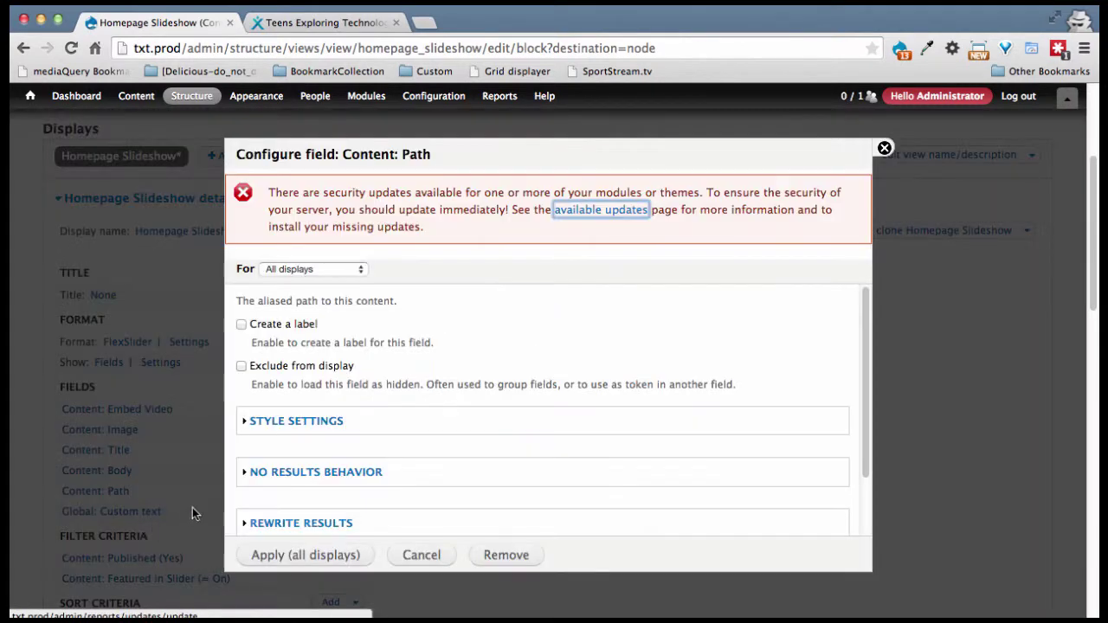
click(275, 368)
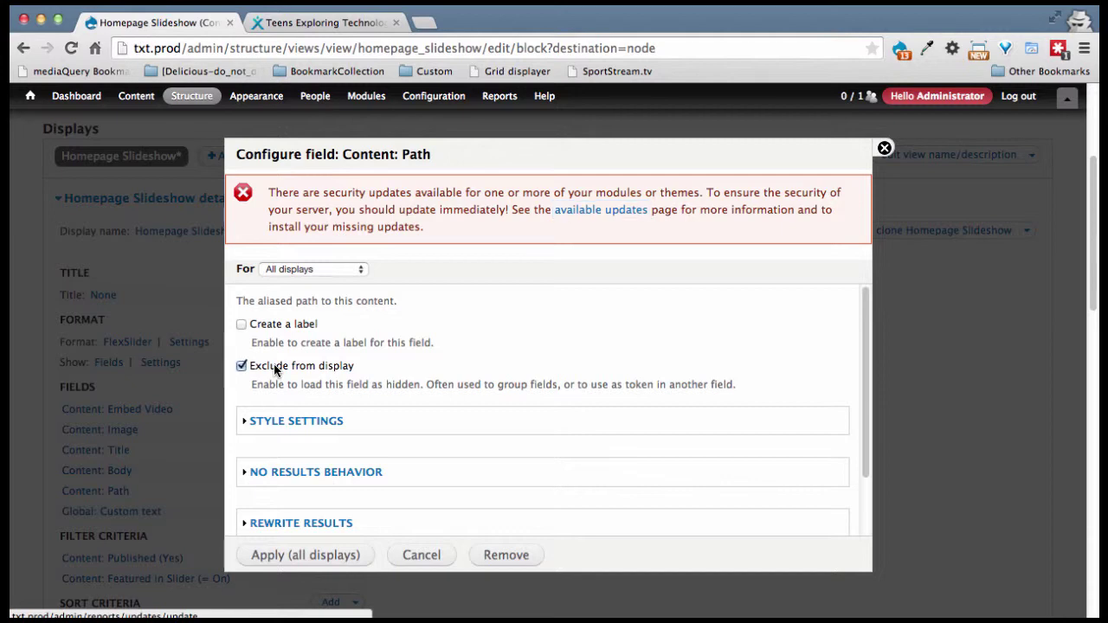
click(283, 555)
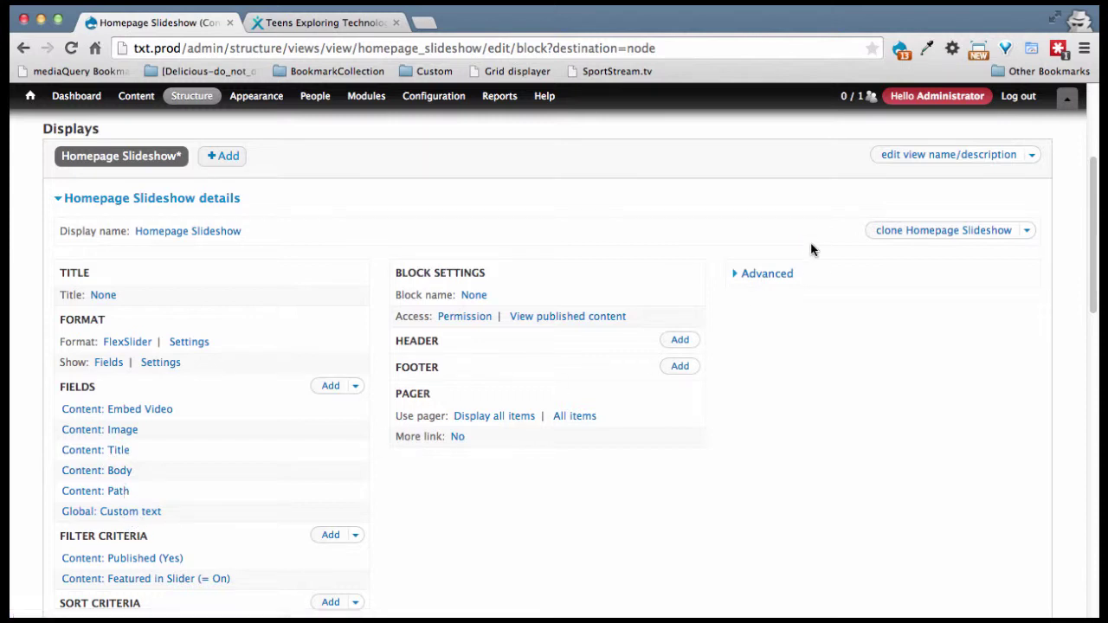
scroll(811, 250, up, 3)
Save the slideshow view, check the homepage slider, then bring up _slider.scss in Sublime Text
click(953, 283)
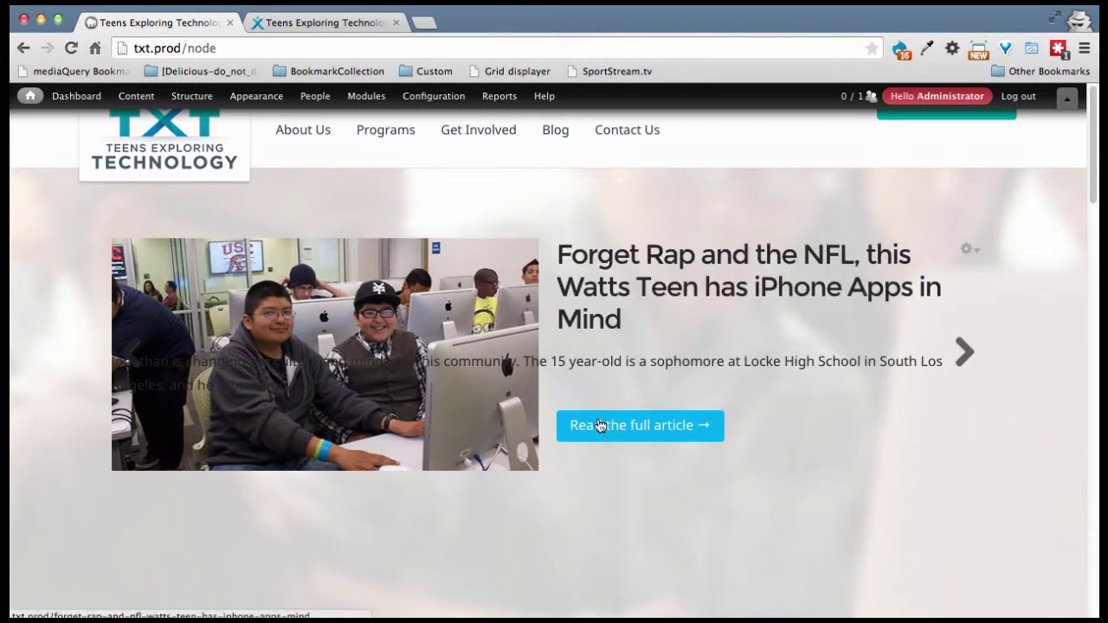
mouse_move(433, 610)
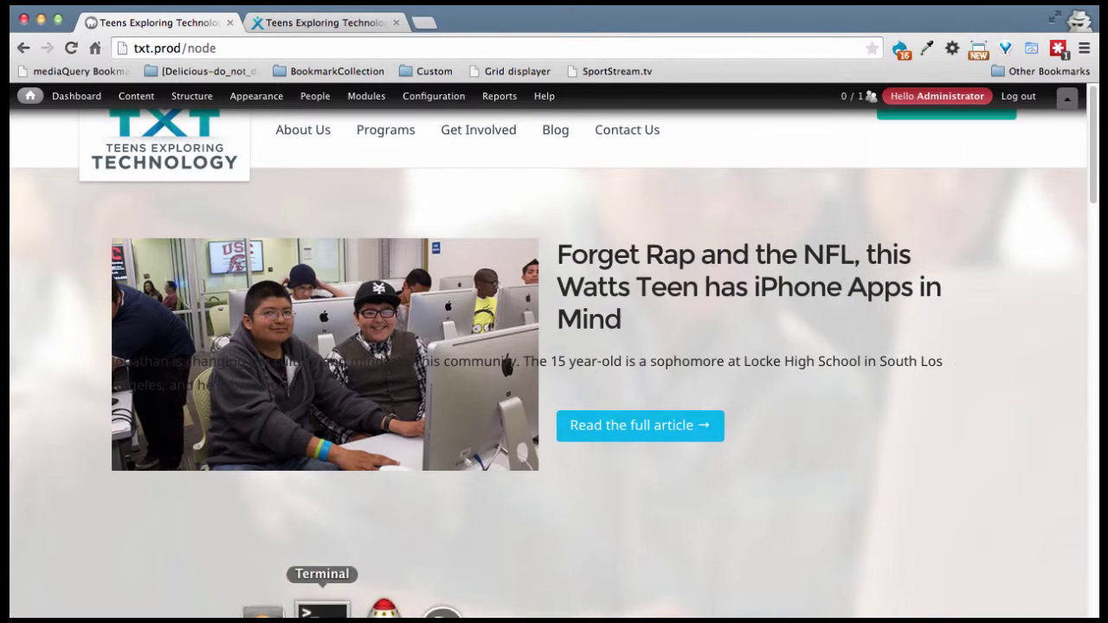
click(309, 610)
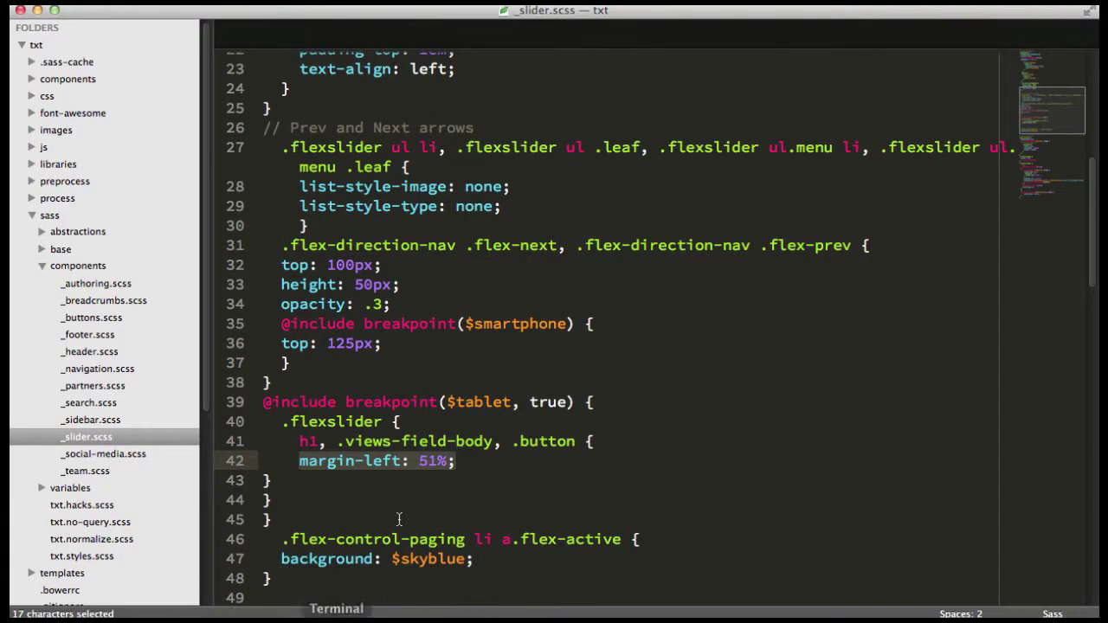
Copy the views-field-body class name from line 41 of _slider.scss, then return to Chrome
click(393, 443)
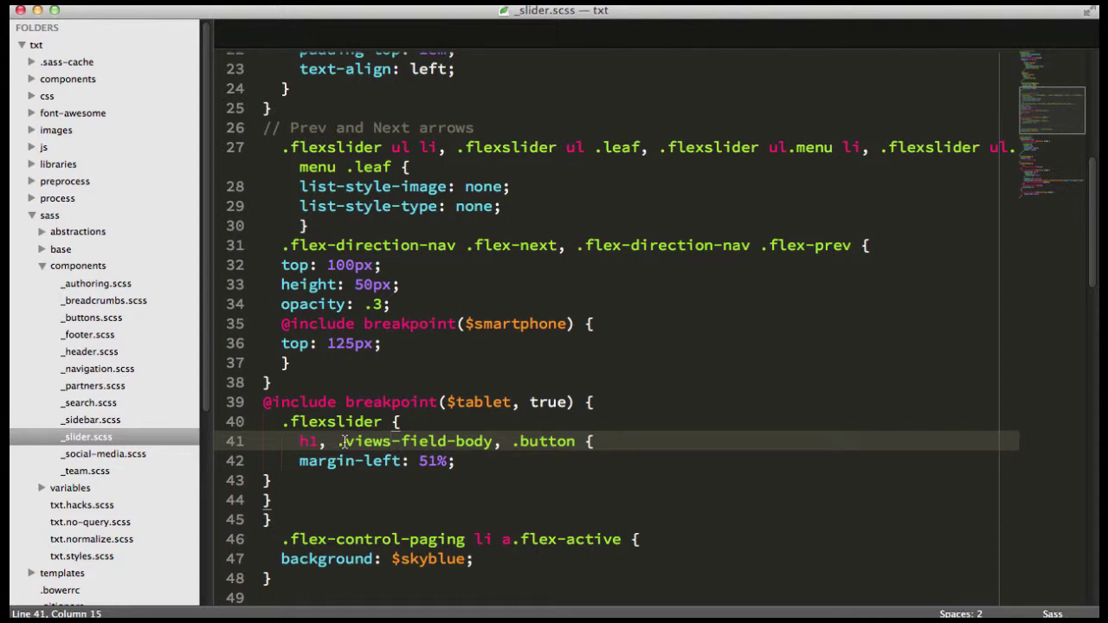
drag(343, 443, 493, 442)
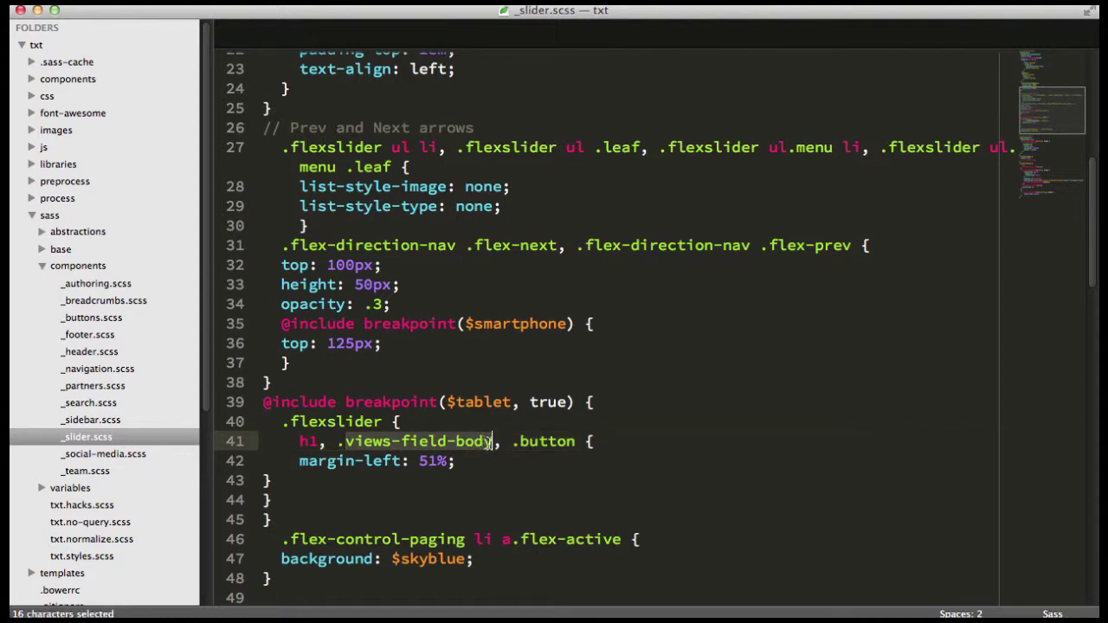
key(super+c)
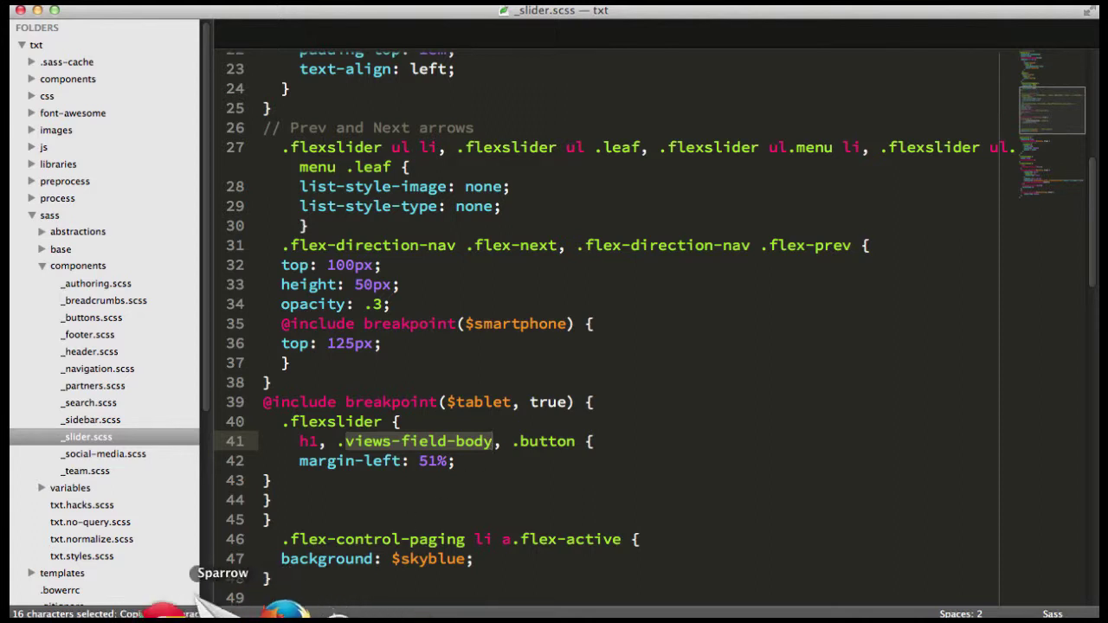
click(198, 612)
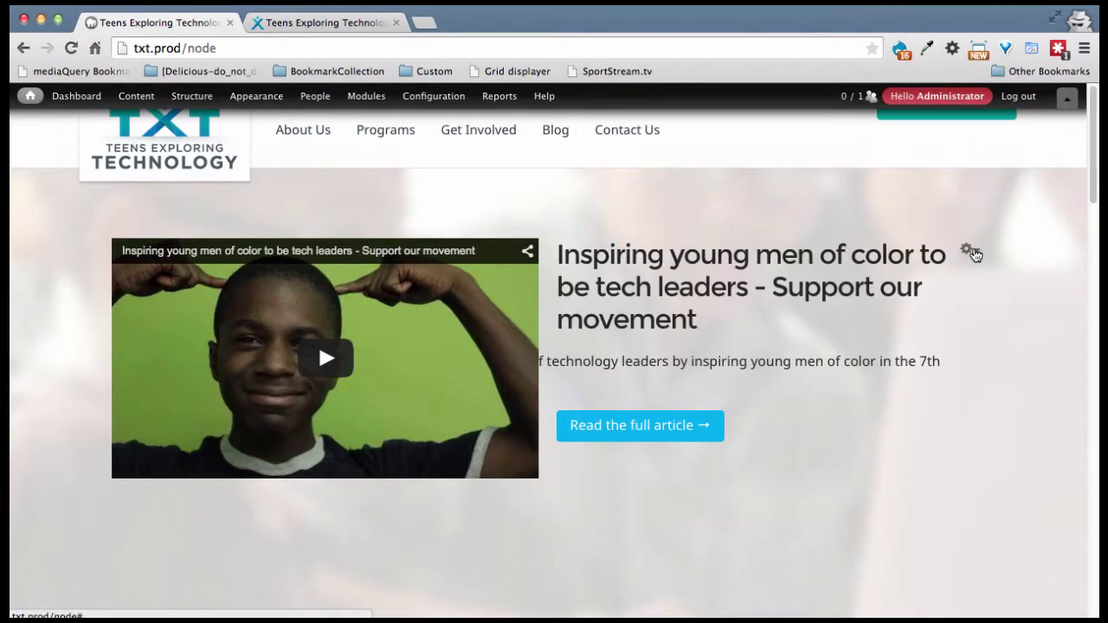
Reopen the view and add views-field-body as an extra class on the Custom text slider-teaser div
click(968, 250)
click(920, 265)
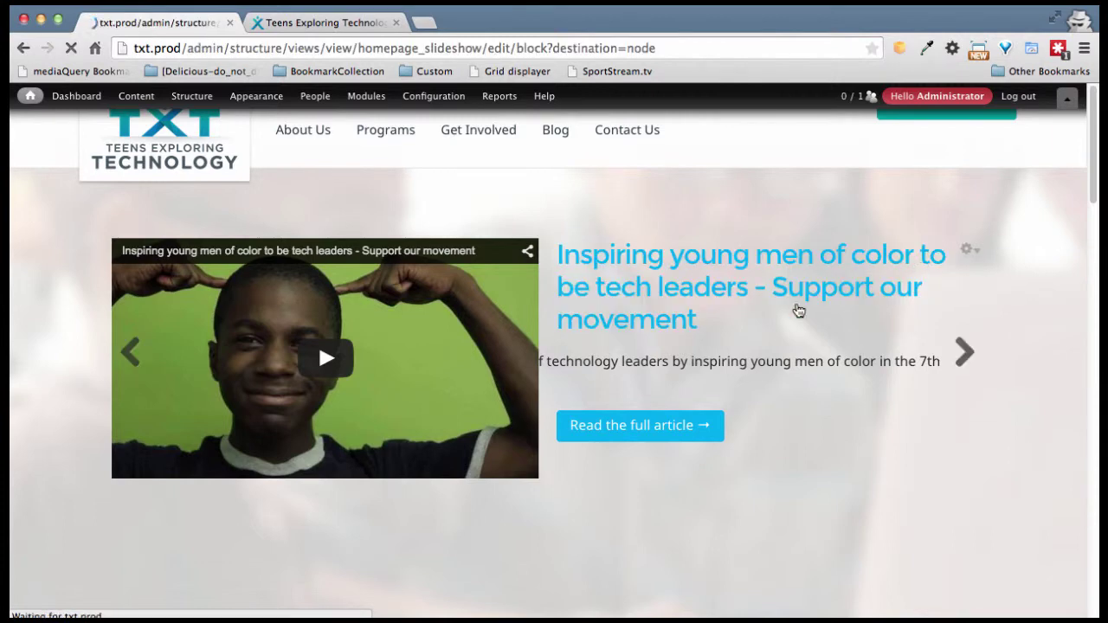
scroll(293, 448, down, 5)
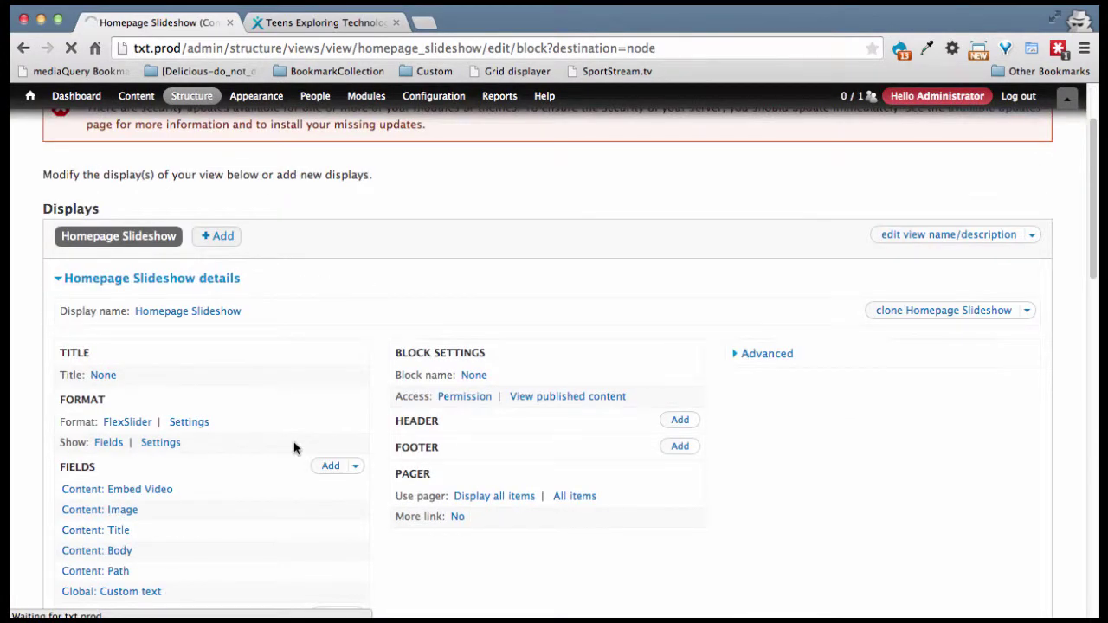
click(116, 422)
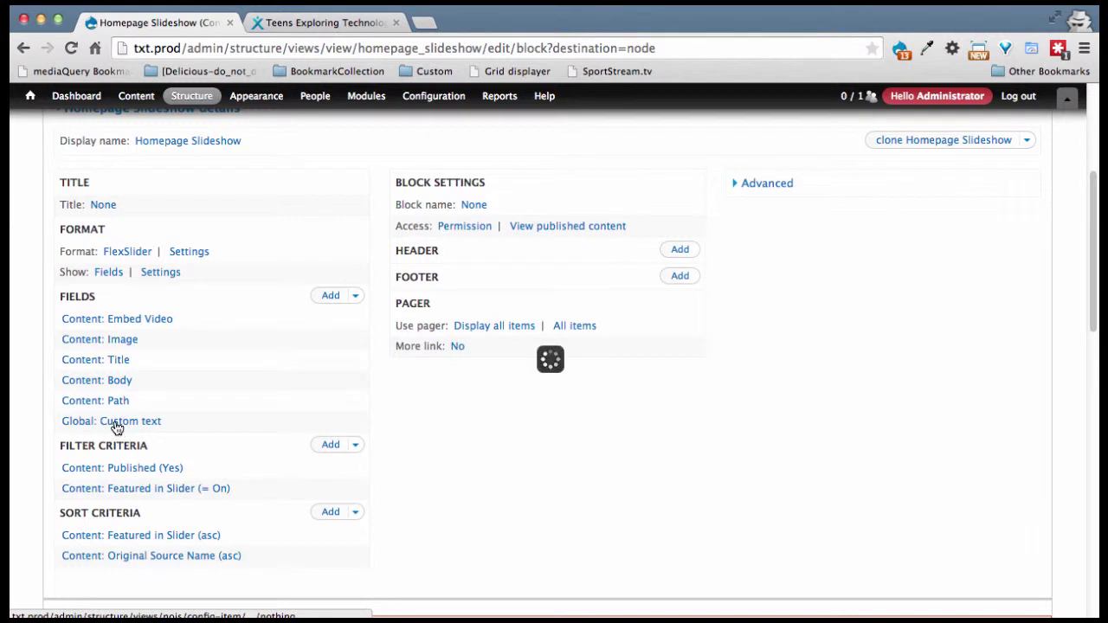
scroll(320, 478, down, 5)
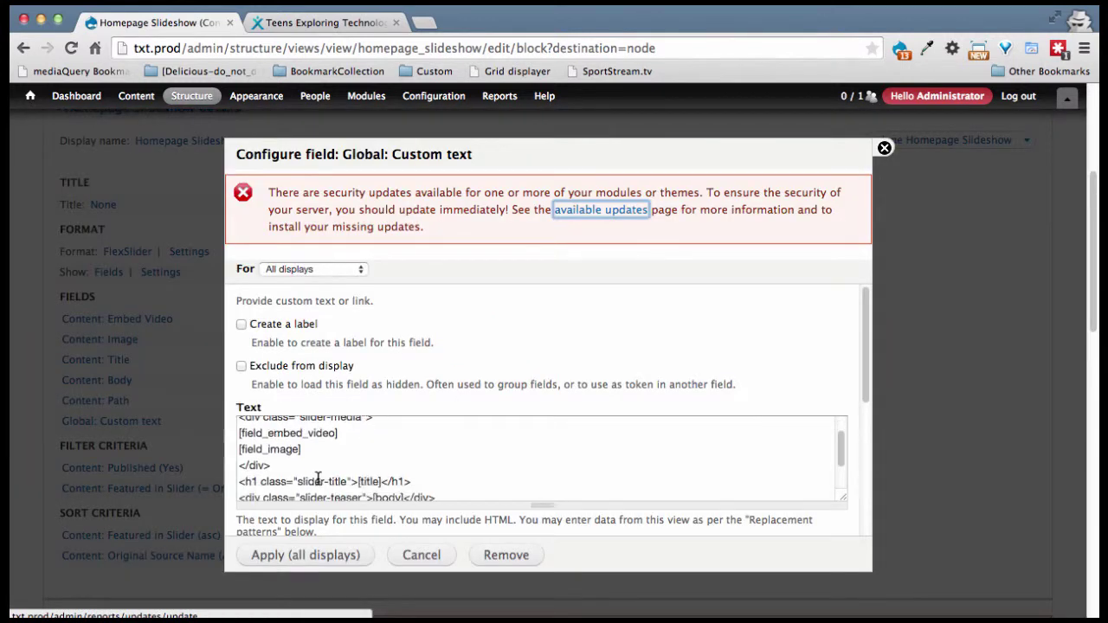
click(385, 459)
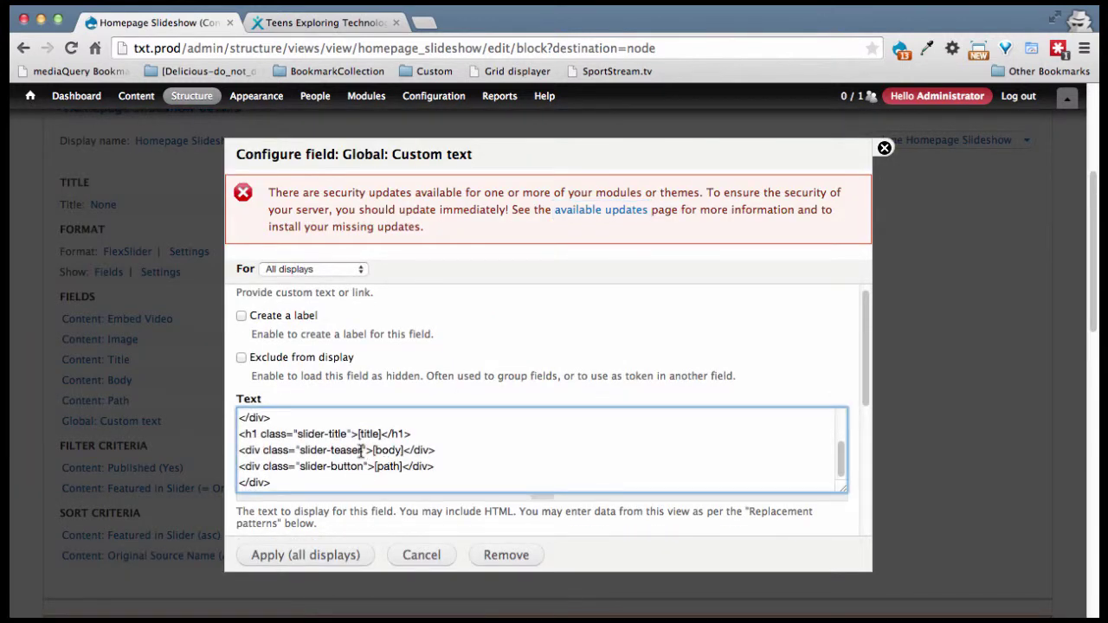
click(362, 451)
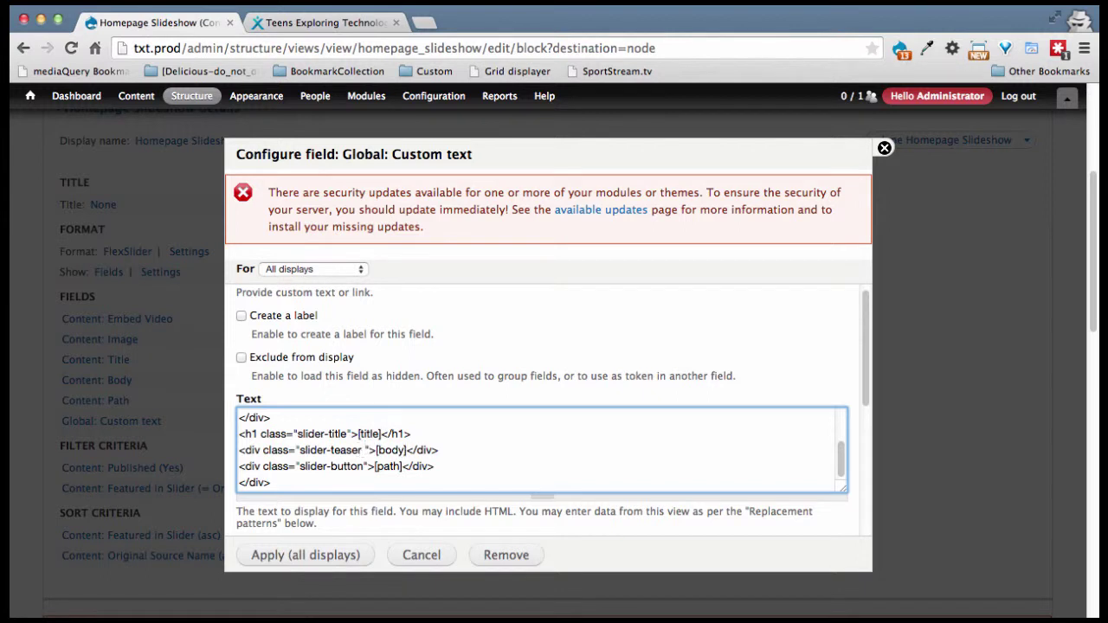
key(super+v)
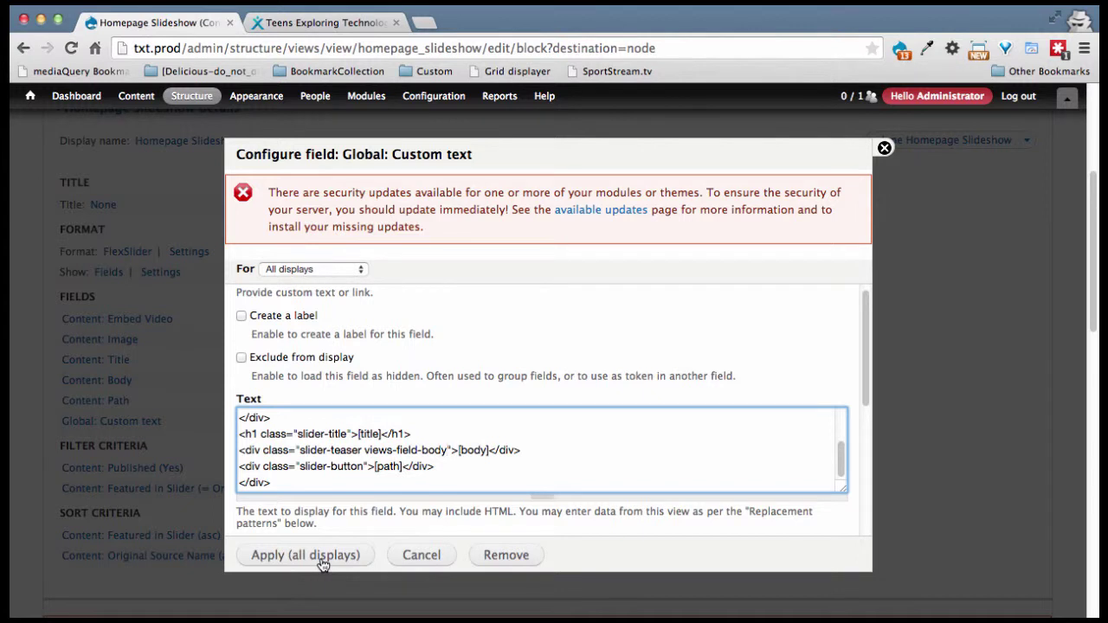
click(309, 613)
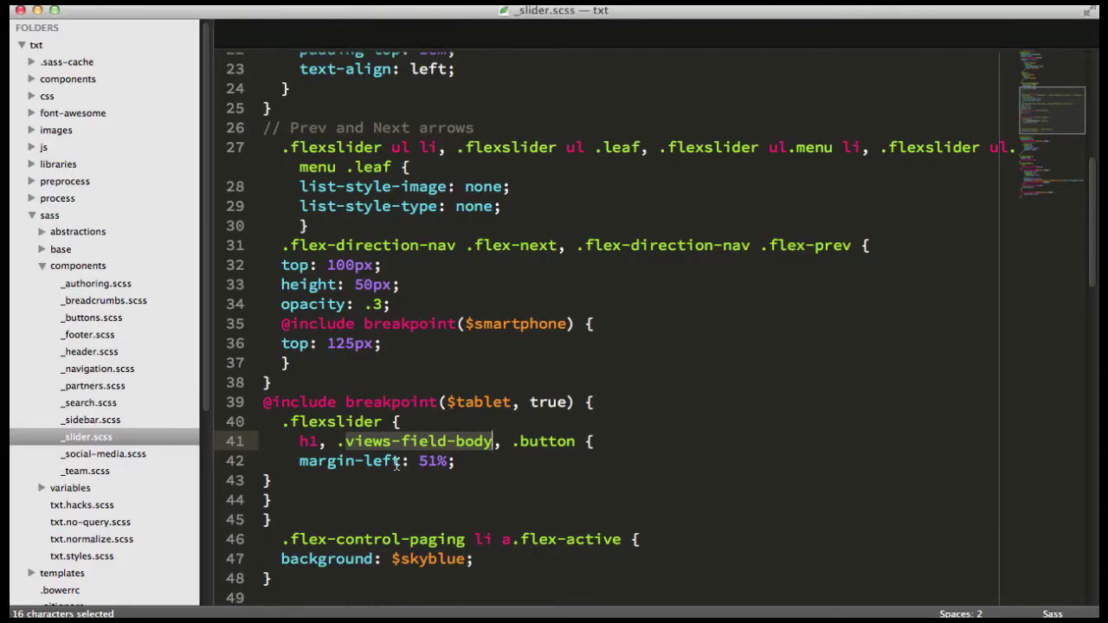
text(slider-body)
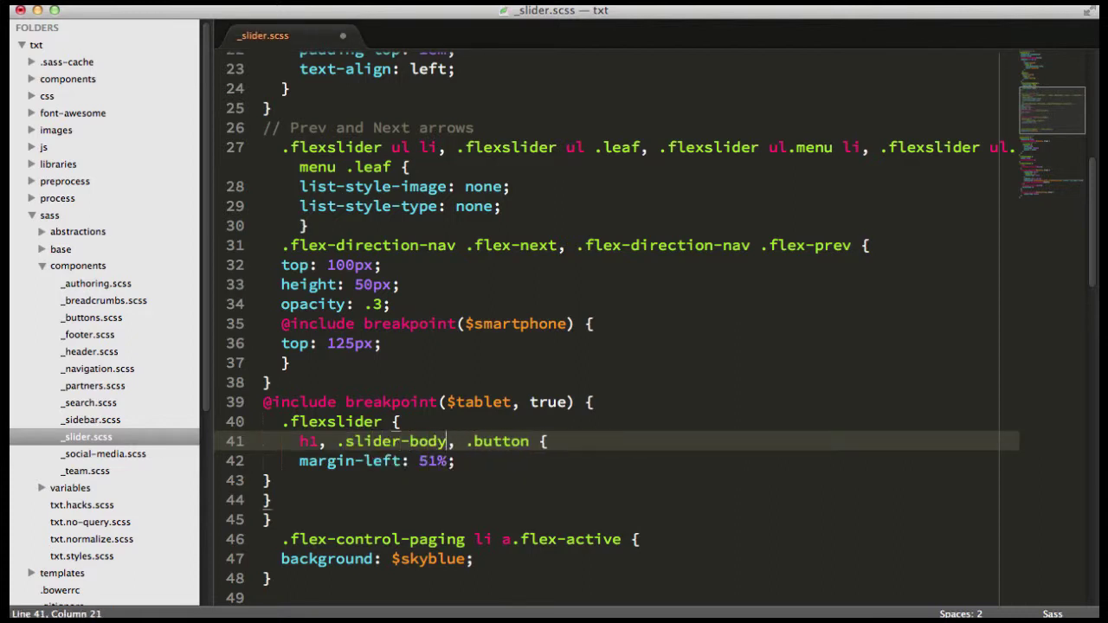
key(super+s)
key(super+z)
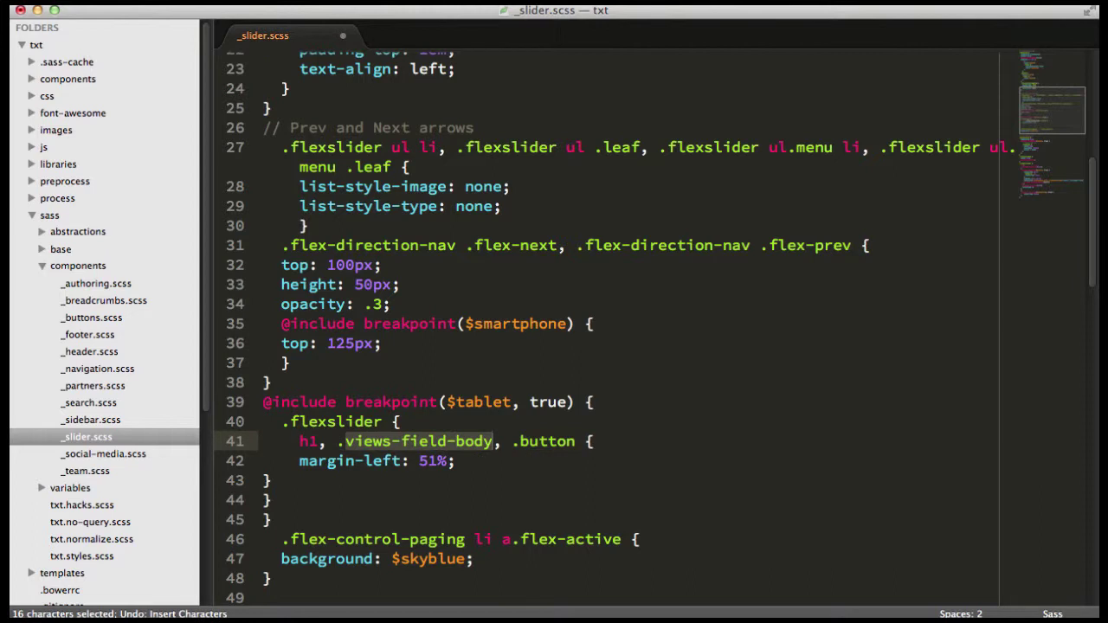
key(super+s)
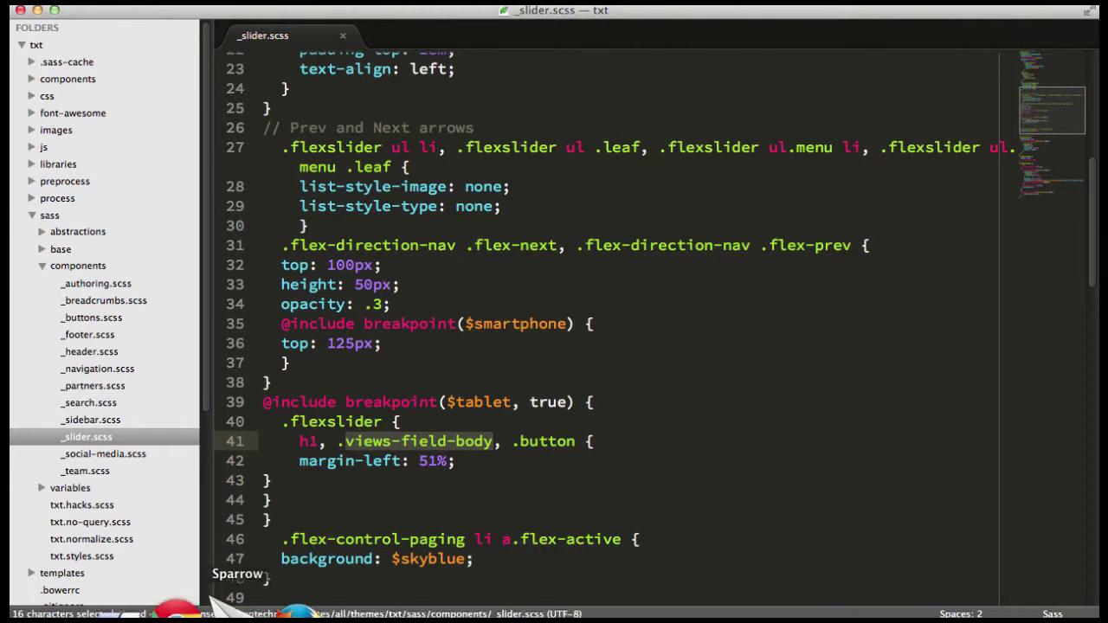
Apply the Custom text edits to all displays and save the Homepage Slideshow view
click(193, 606)
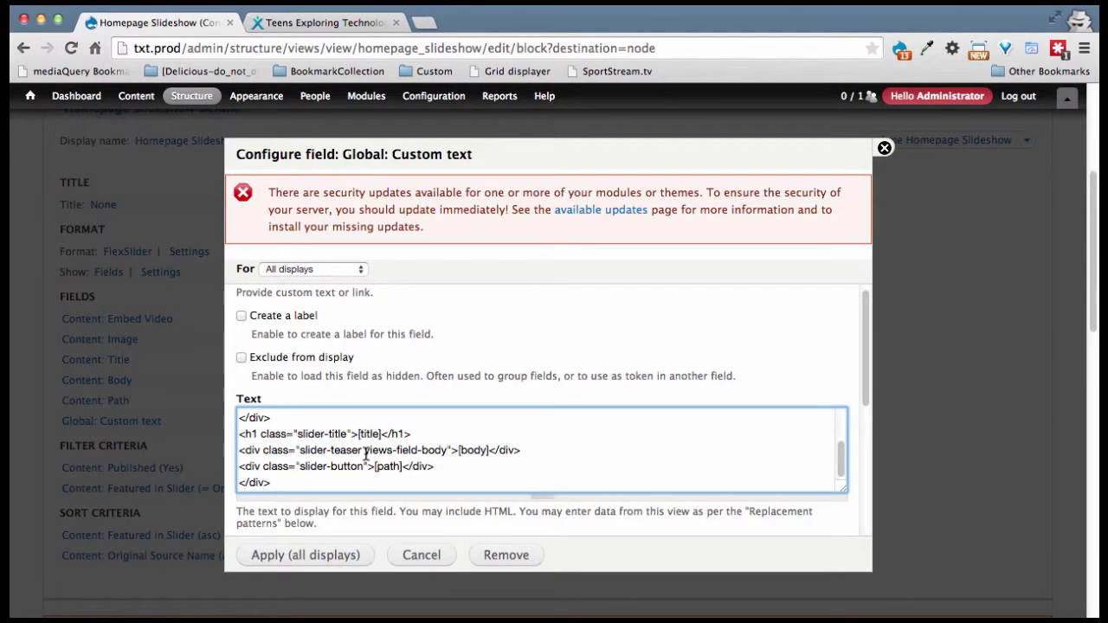
click(336, 555)
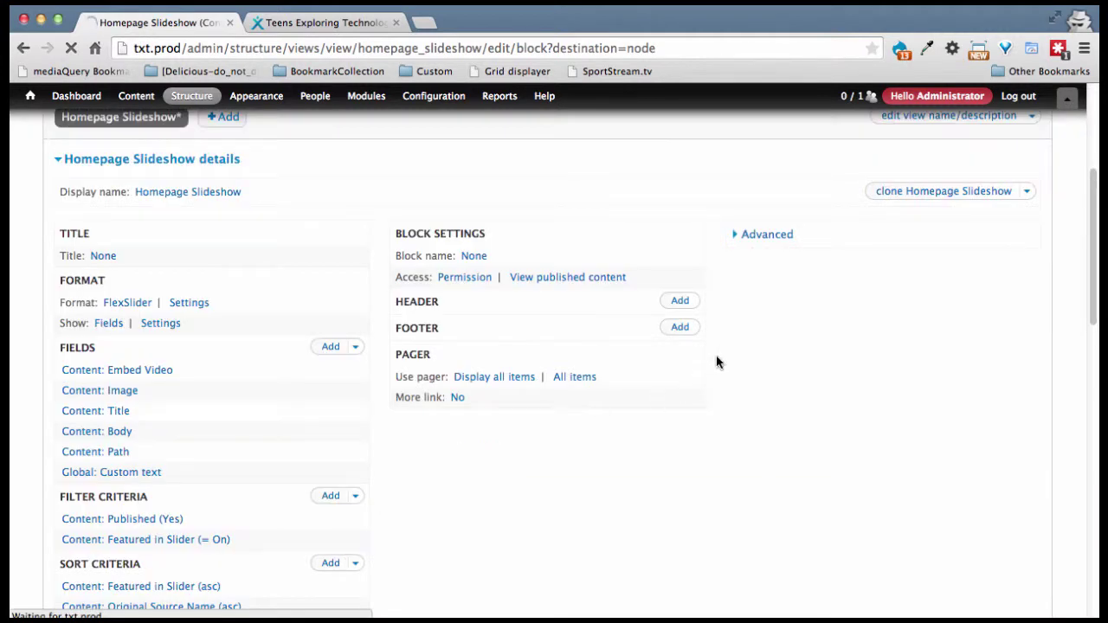
click(945, 290)
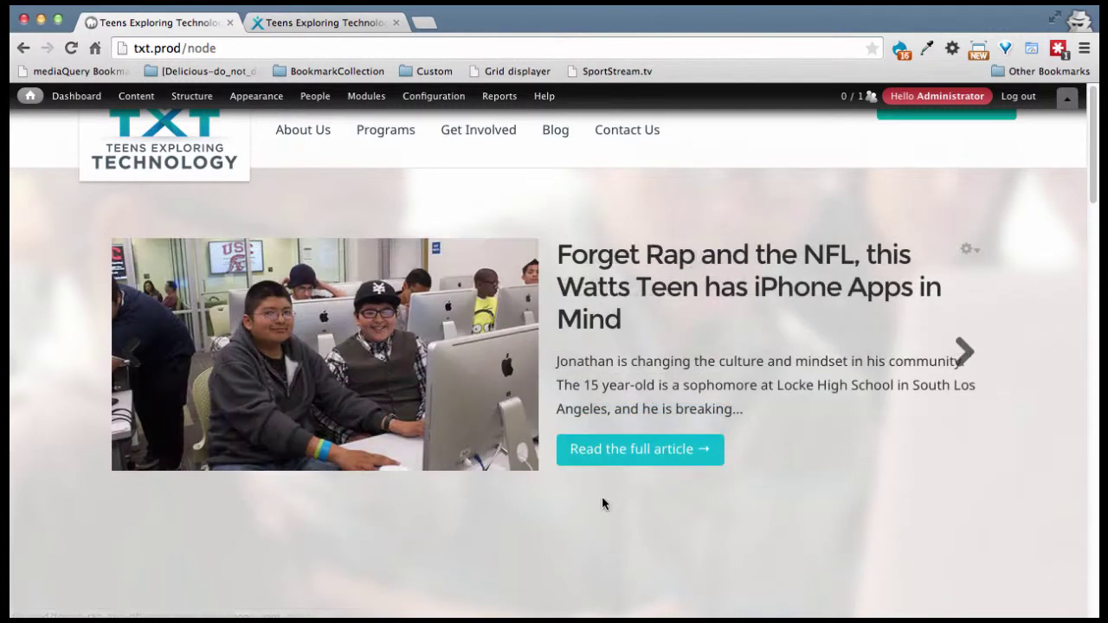
Change the Custom text media div class from slider-media to slider-medias, apply, and save the view
click(968, 249)
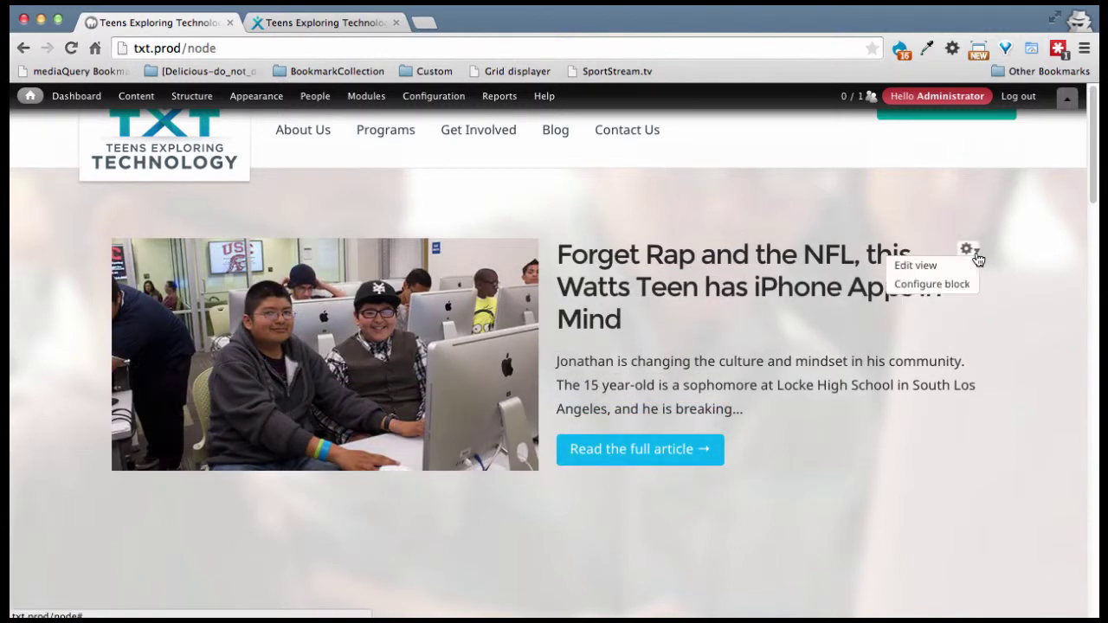
click(941, 267)
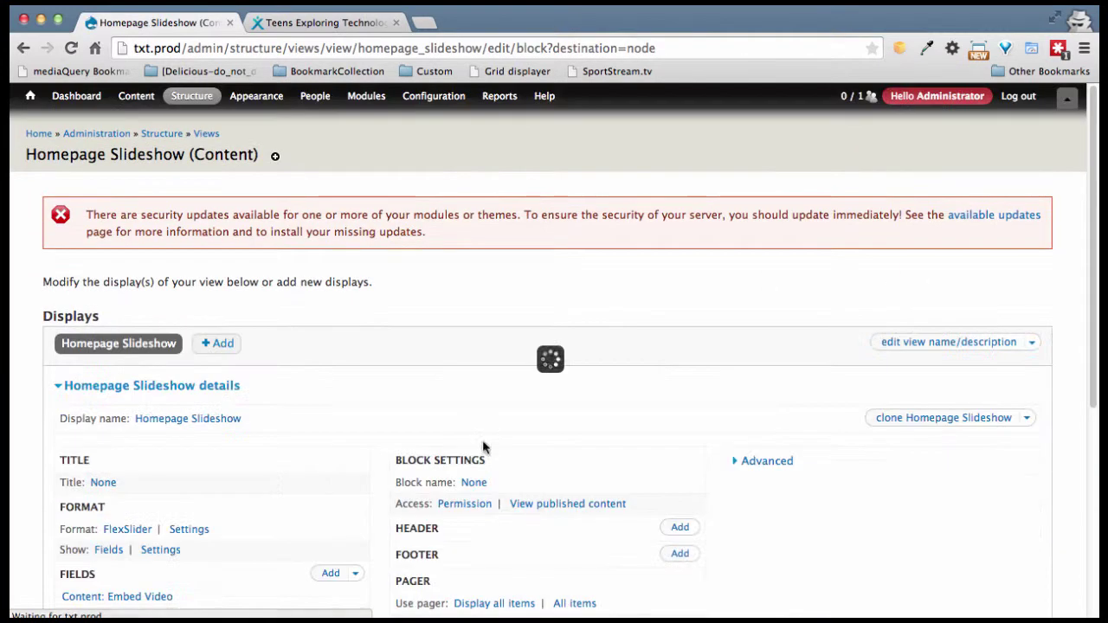
scroll(225, 483, down, 3)
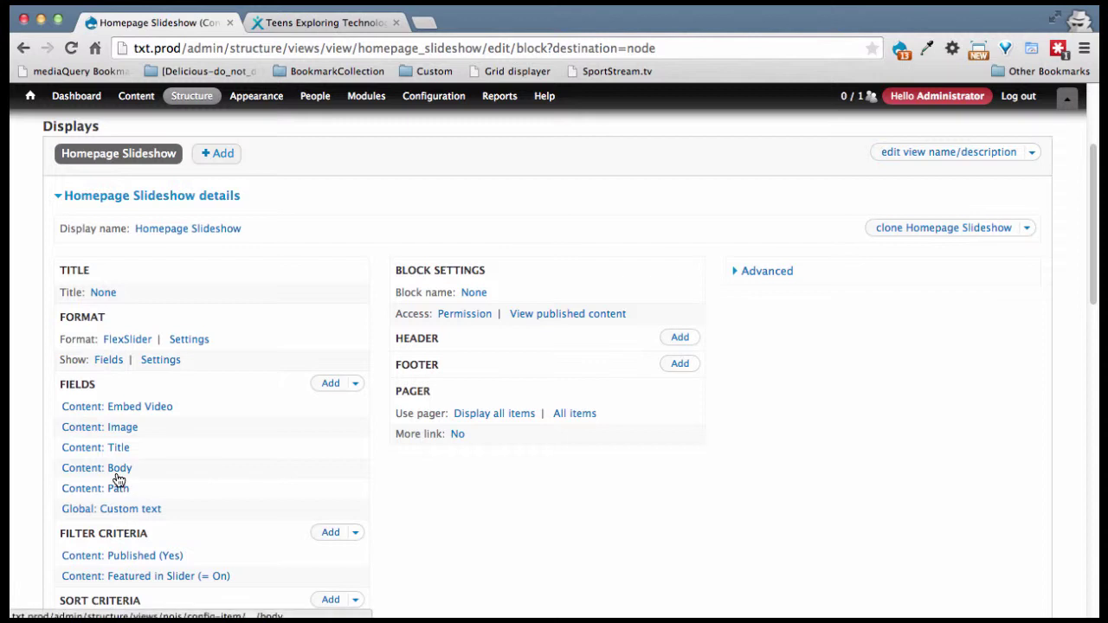
click(116, 508)
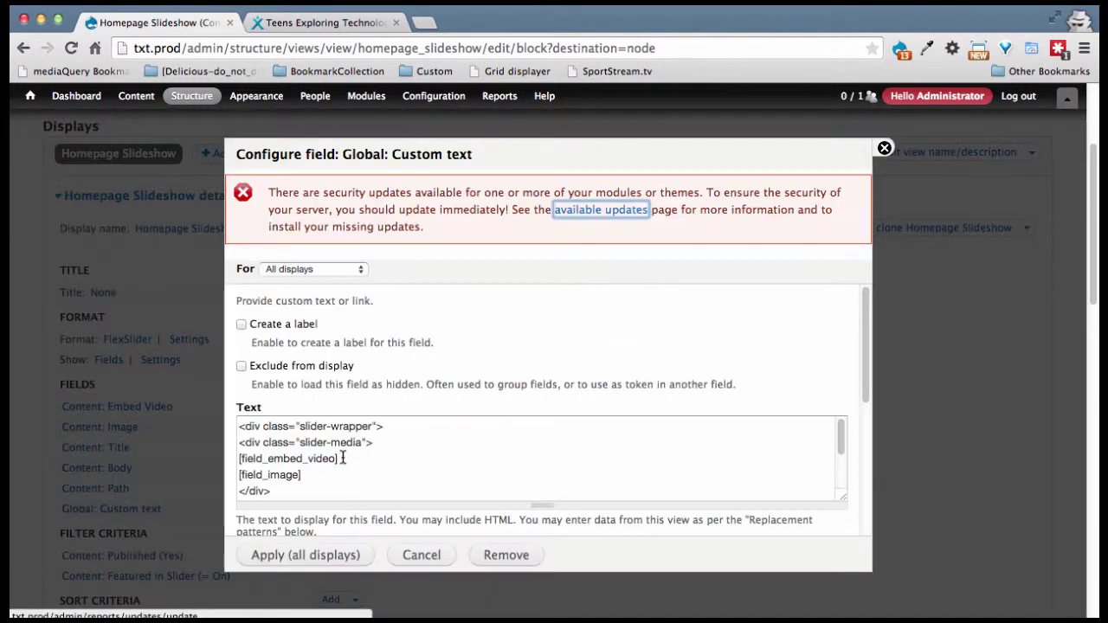
click(361, 444)
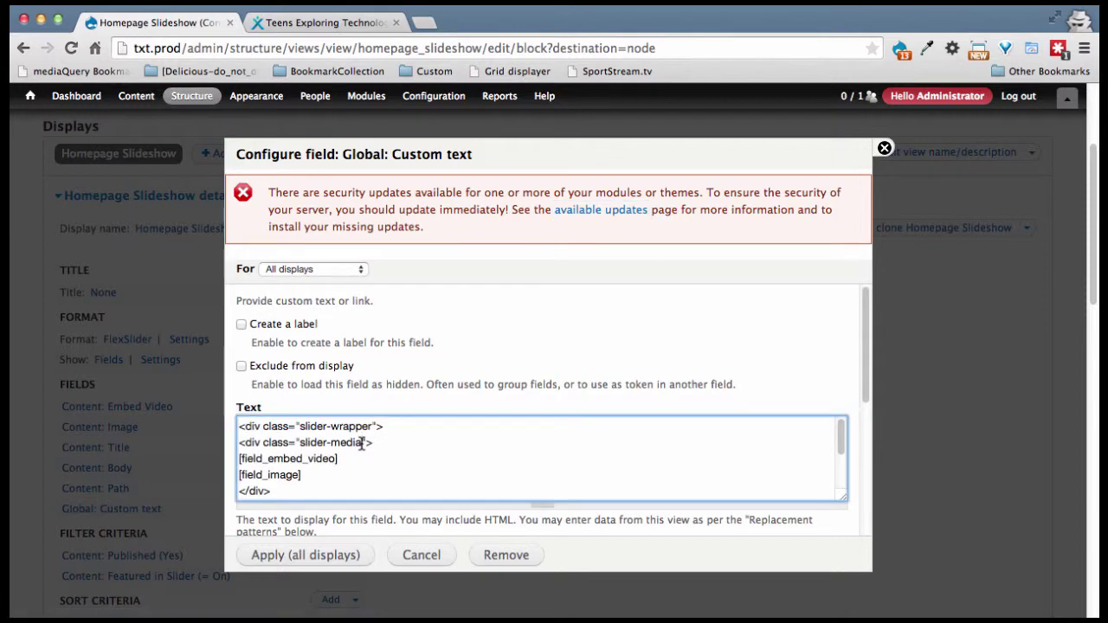
text(s)
click(329, 555)
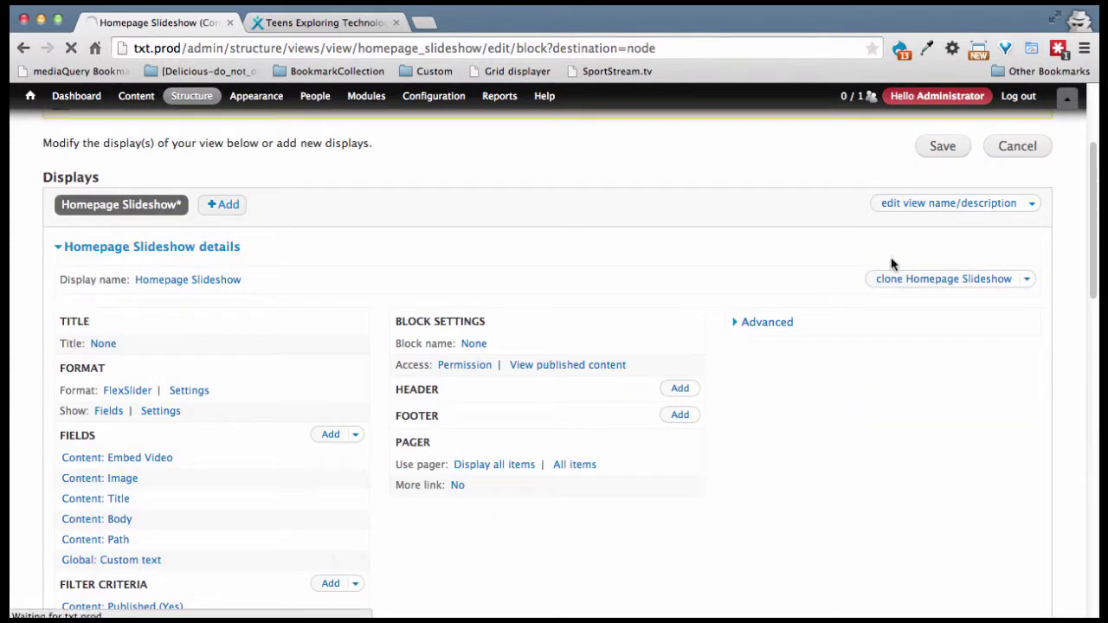
click(941, 148)
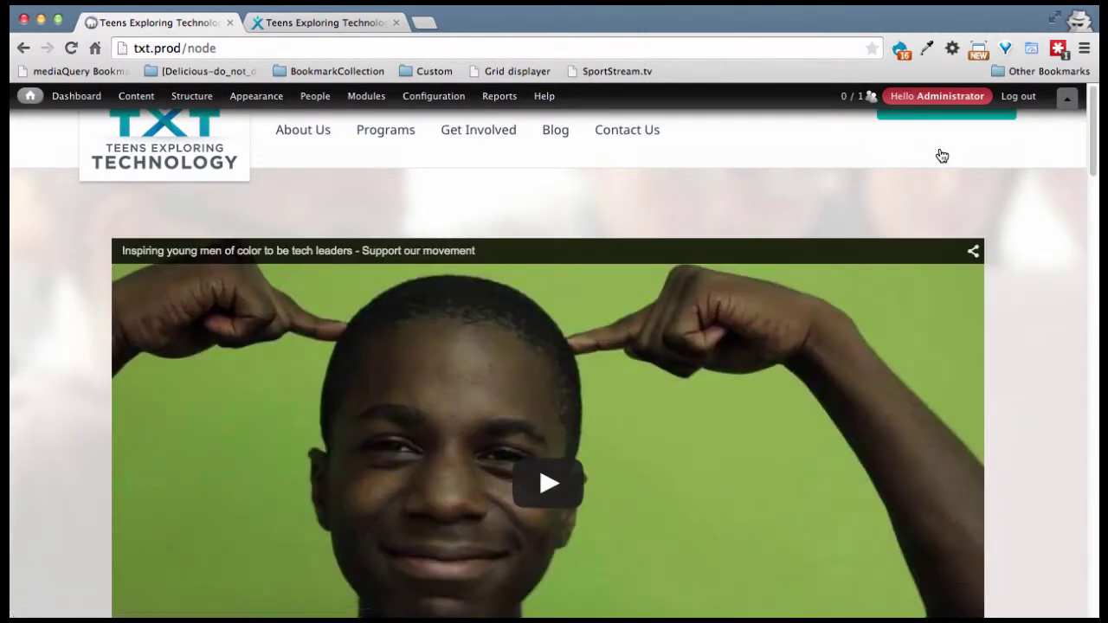
Check the homepage slider, then reopen the Homepage Slideshow view through the block's Edit view
scroll(1049, 253, down, 6)
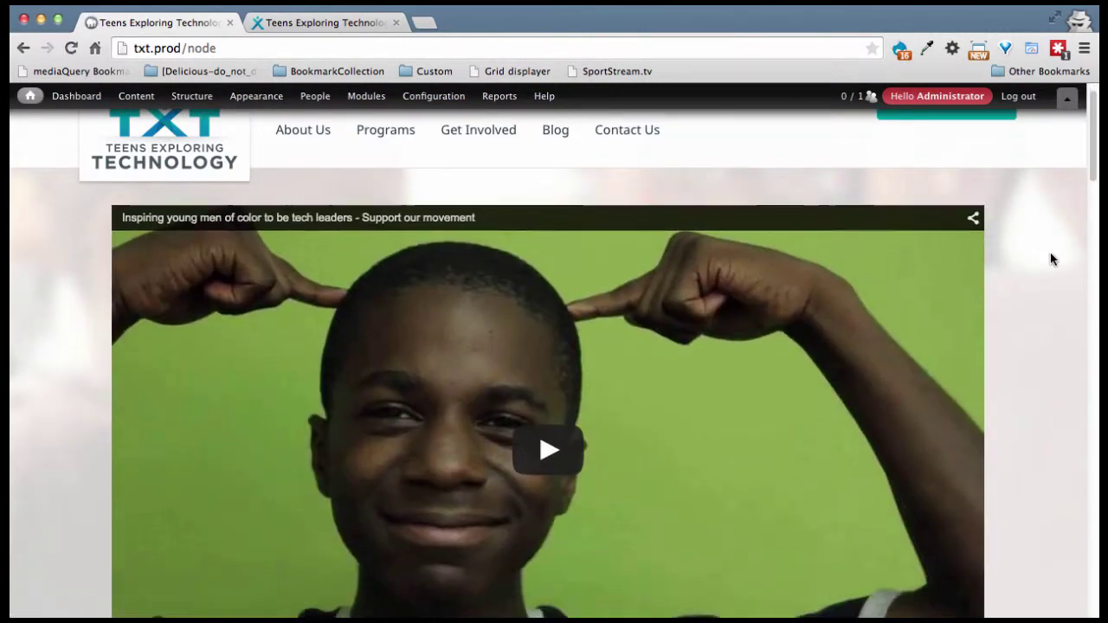
scroll(1050, 252, up, 6)
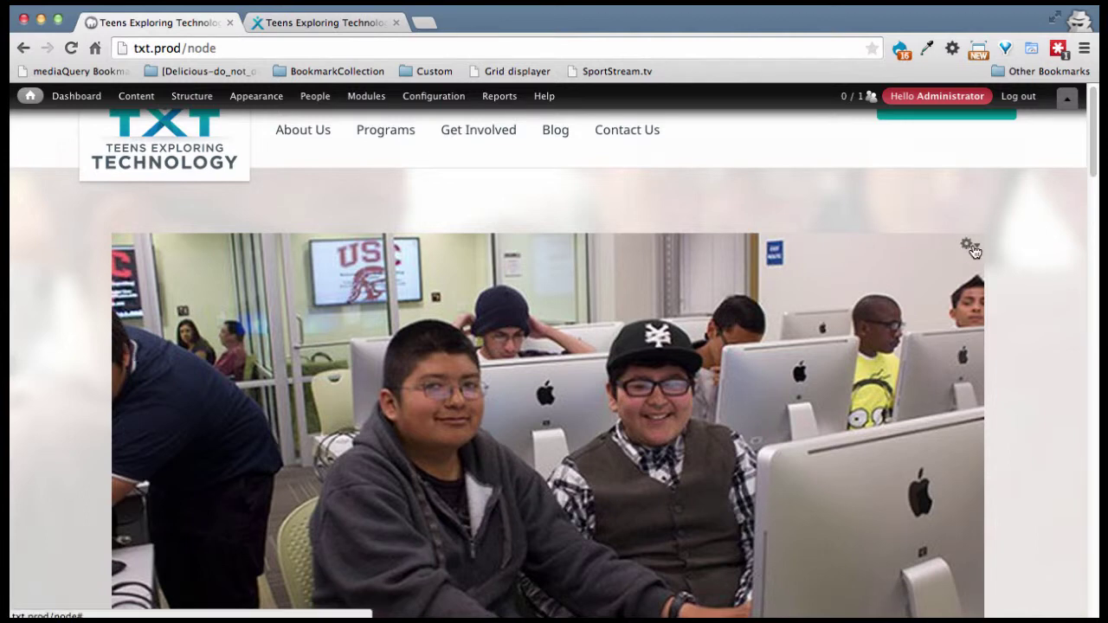
click(971, 248)
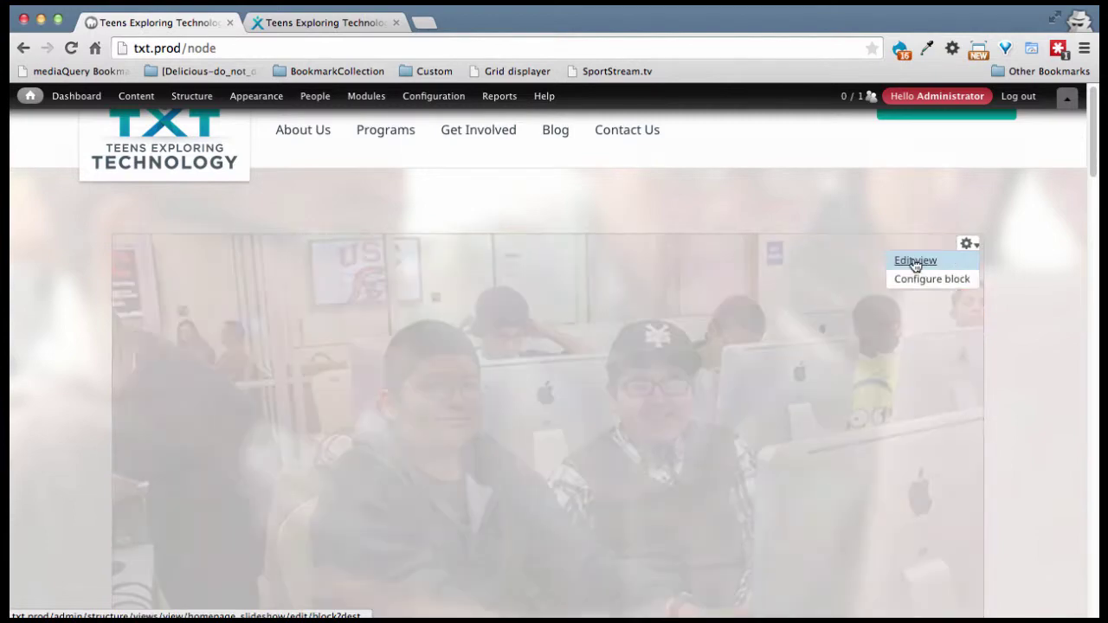
click(919, 260)
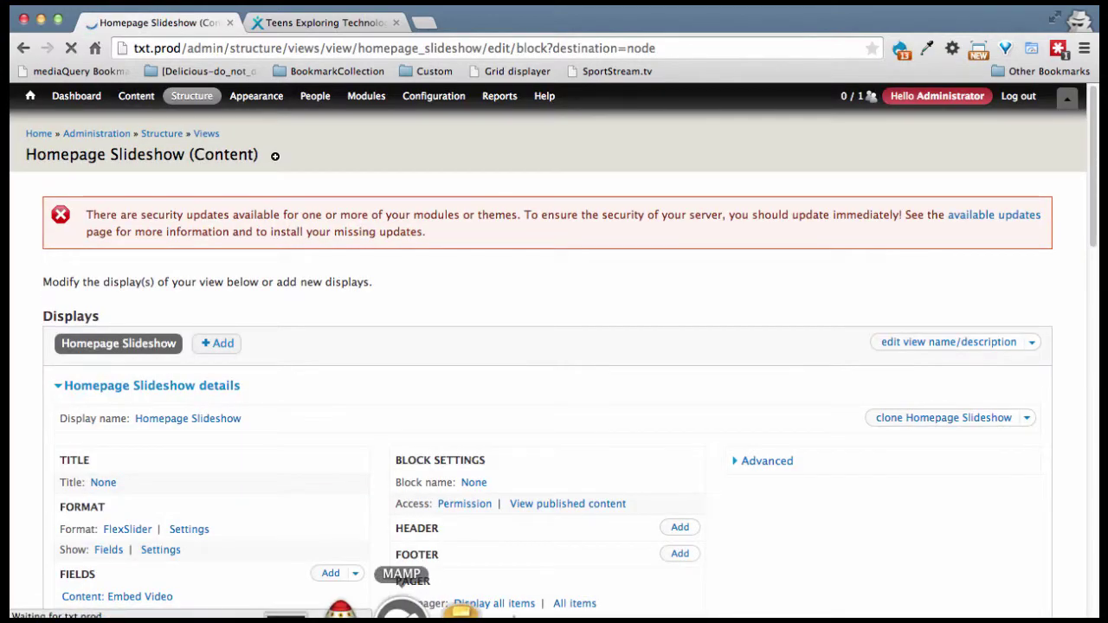
Add an img, embed, iframe rule with max-width 100% and height auto to _slider.scss
click(313, 611)
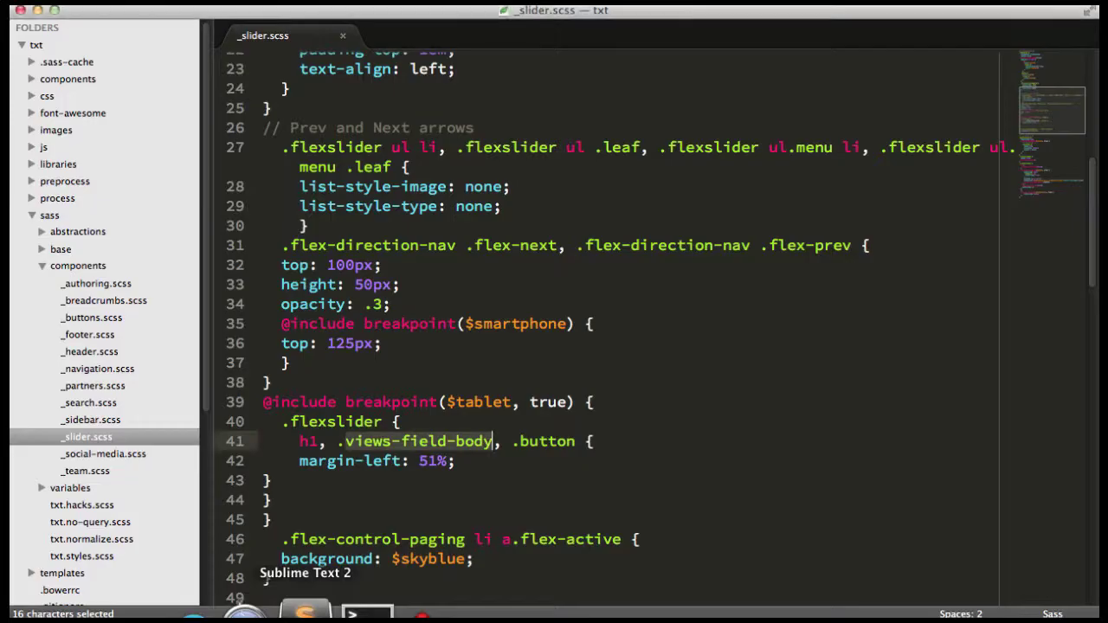
click(281, 518)
key(Return)
key(Return)
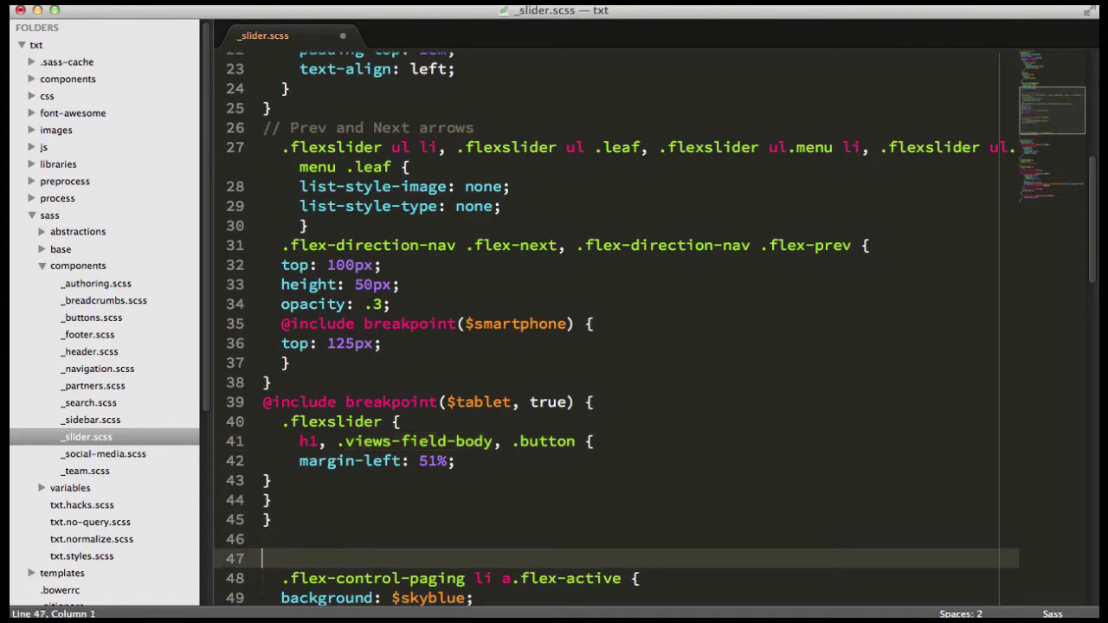
text(img,)
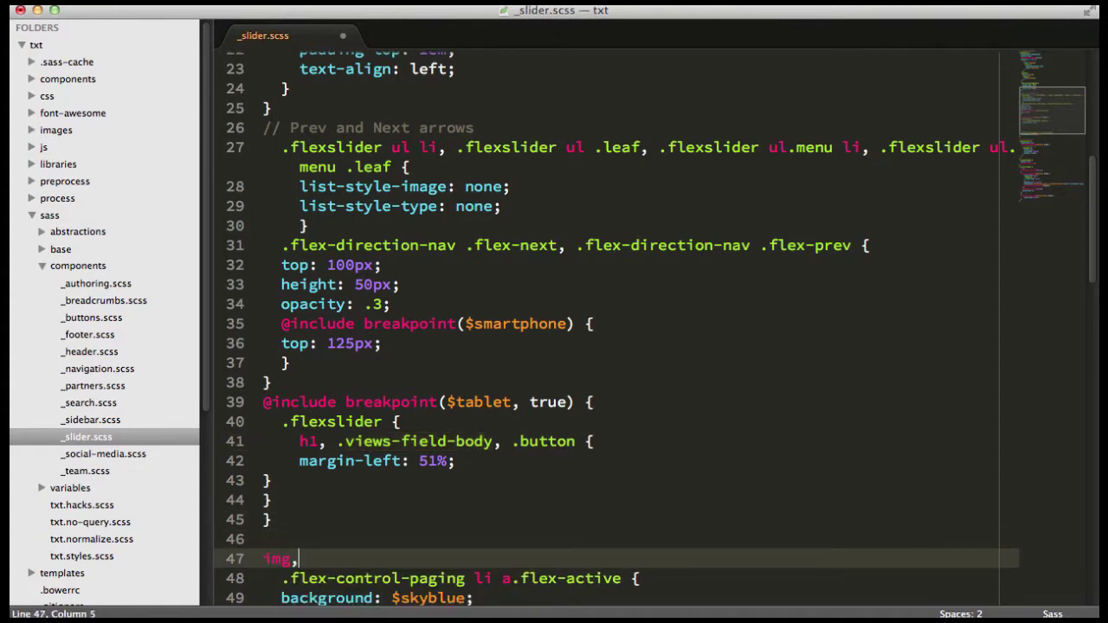
key(Return)
text(embed,)
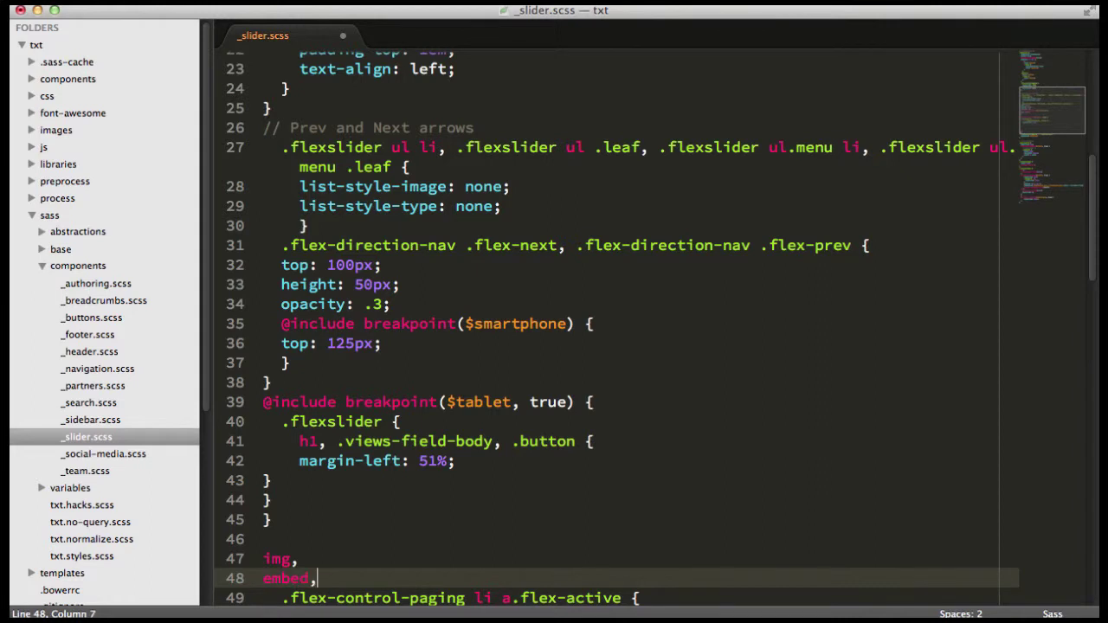
key(Return)
text(iframe,)
key(Return)
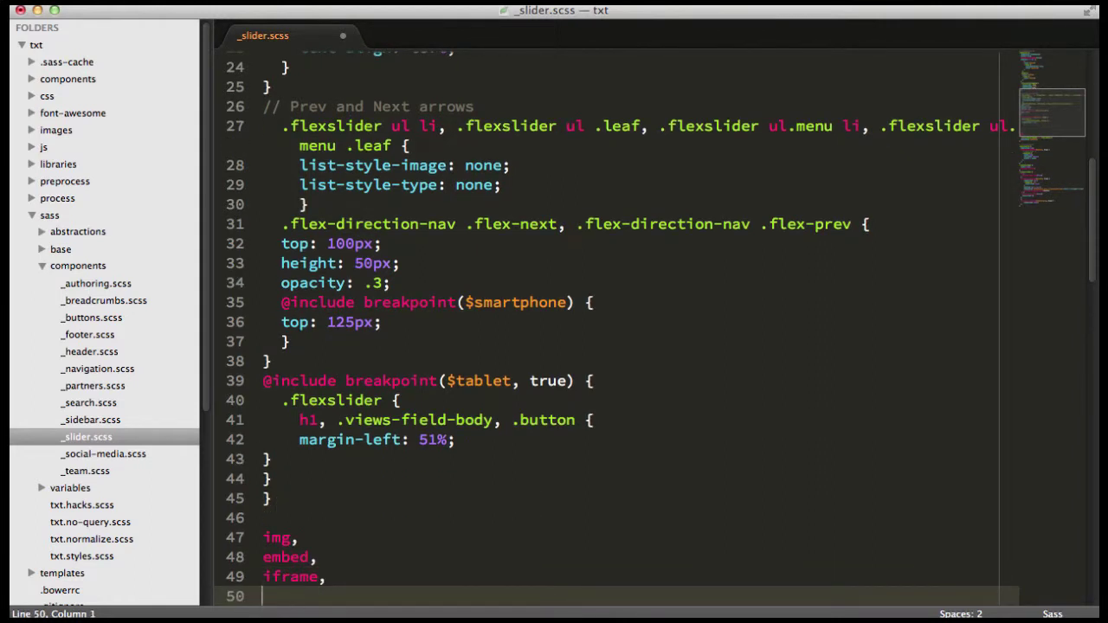
key(BackSpace)
key(BackSpace)
text({)
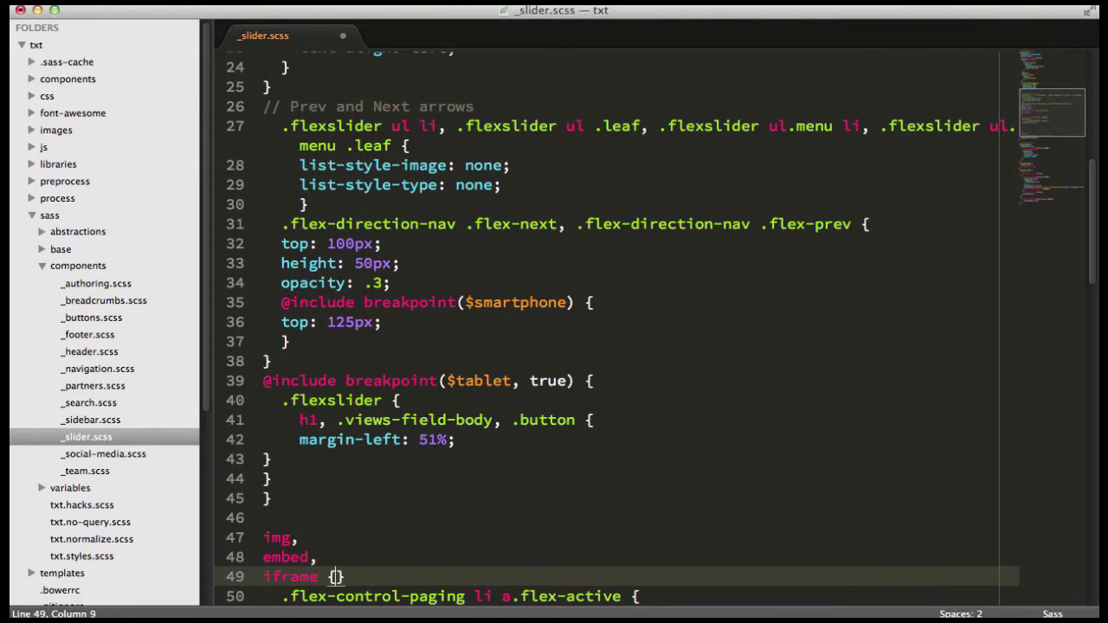
key(Return)
text(max-w)
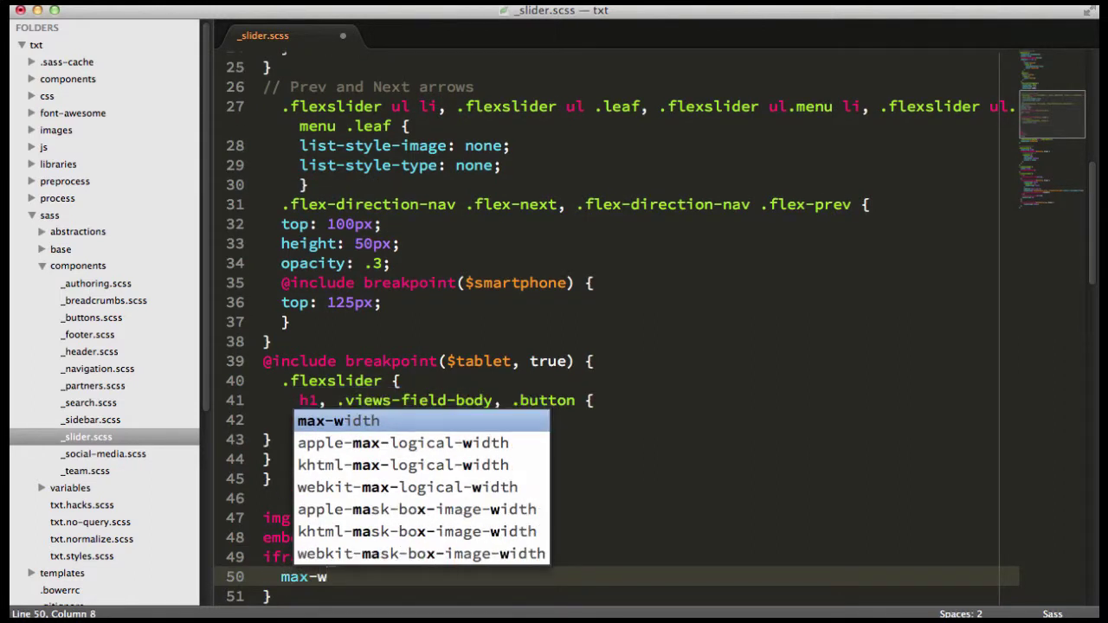
key(Return)
text(1)
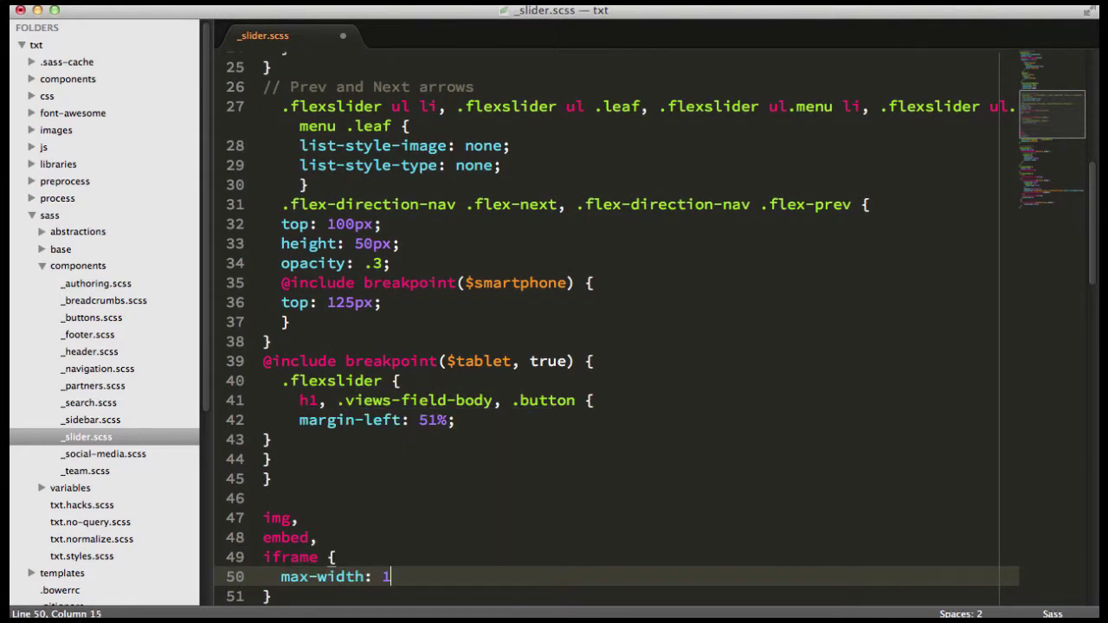
text(00%;)
key(Return)
text(he)
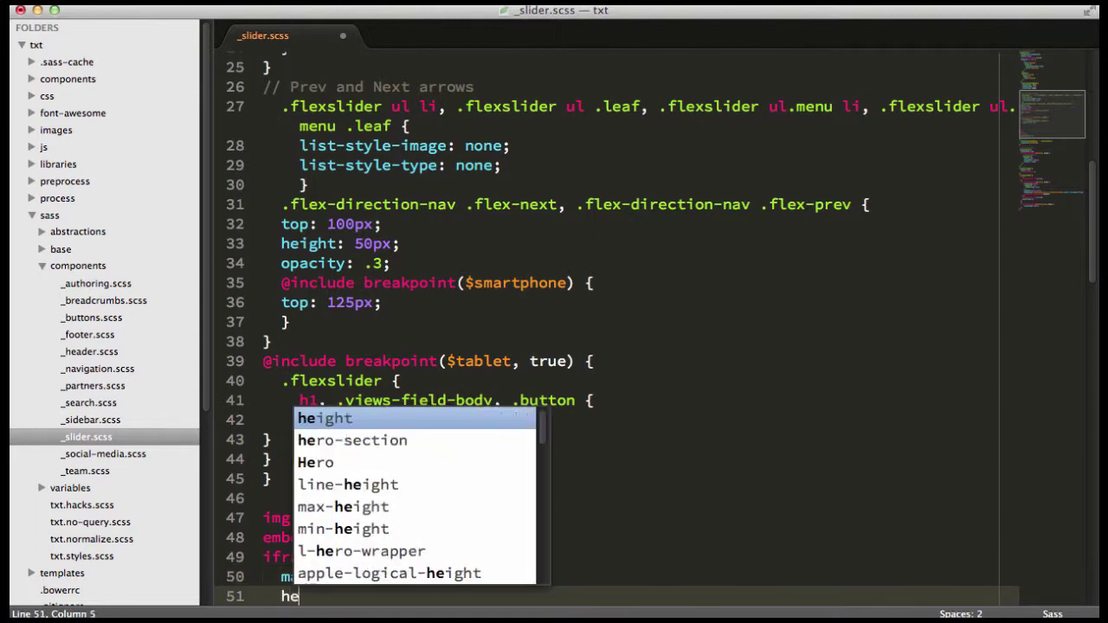
key(Return)
text(au)
key(Return)
text(;)
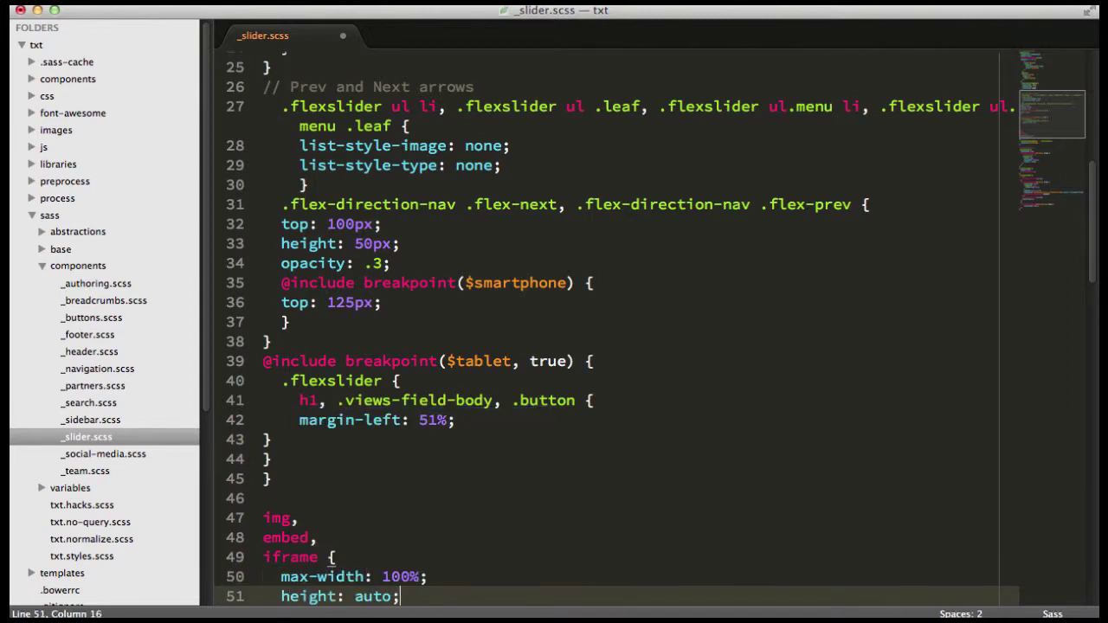
Delete the img, embed, iframe rule again and save _slider.scss
scroll(368, 487, down, 2)
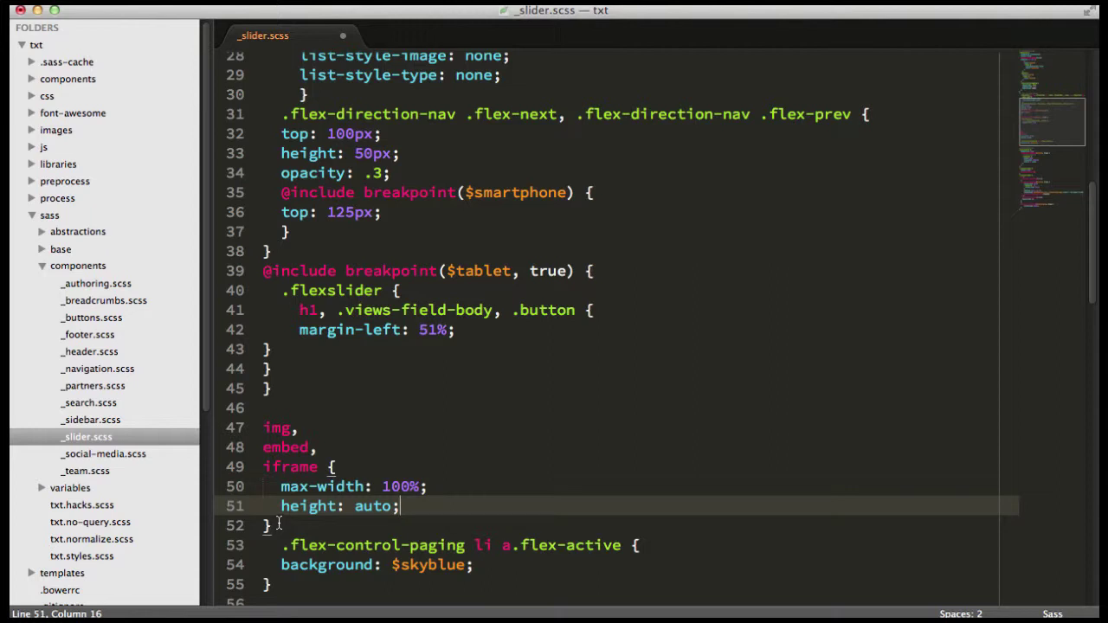
drag(278, 528, 255, 450)
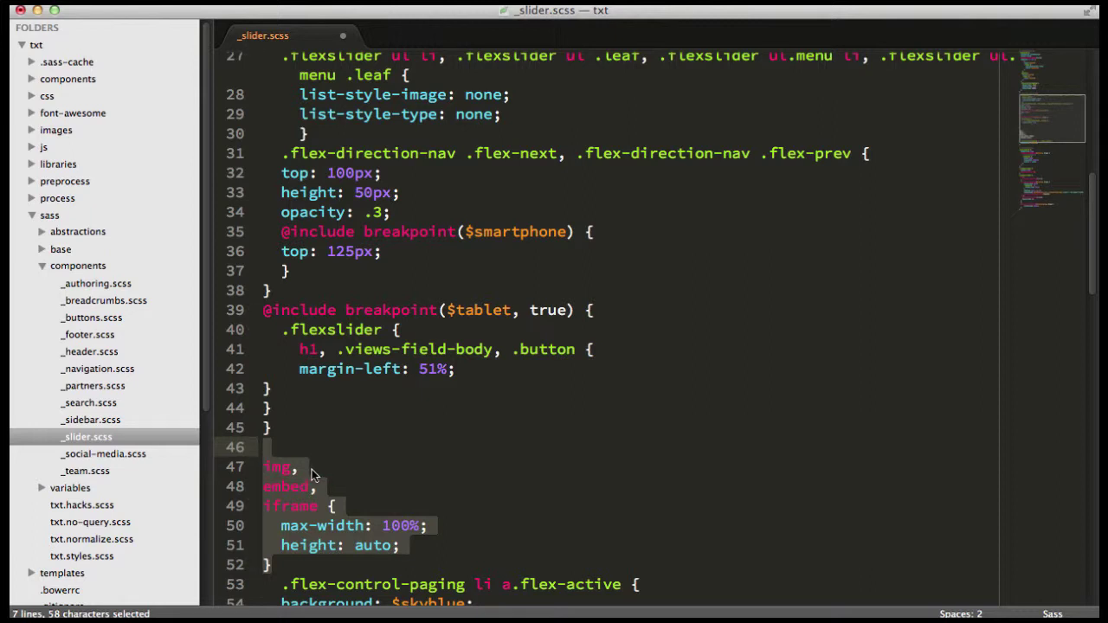
key(BackSpace)
key(BackSpace)
key(super+s)
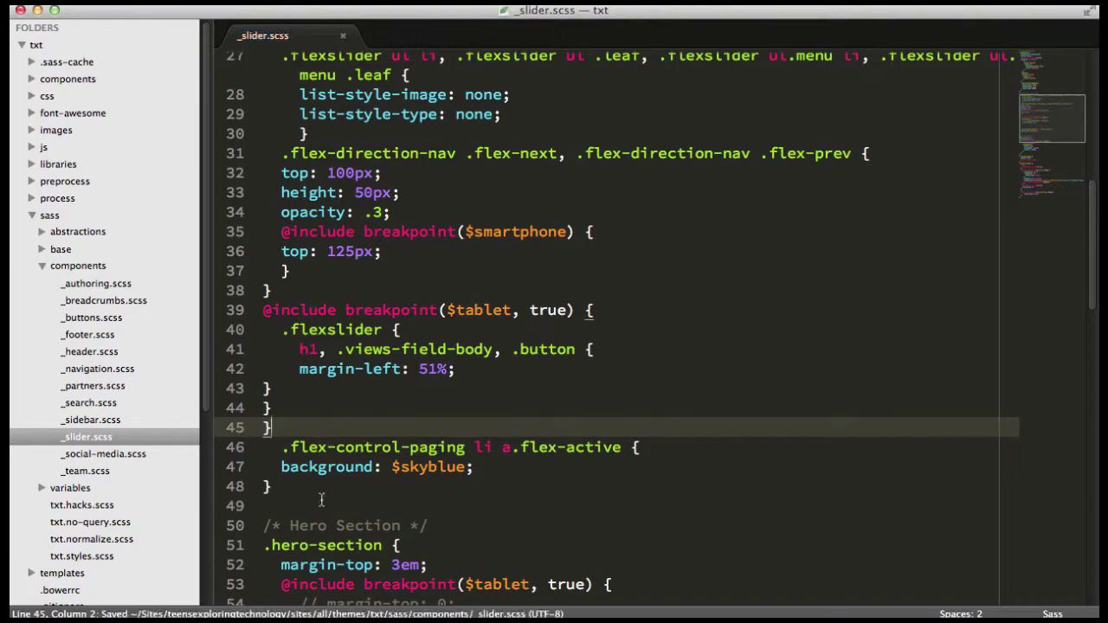
click(221, 606)
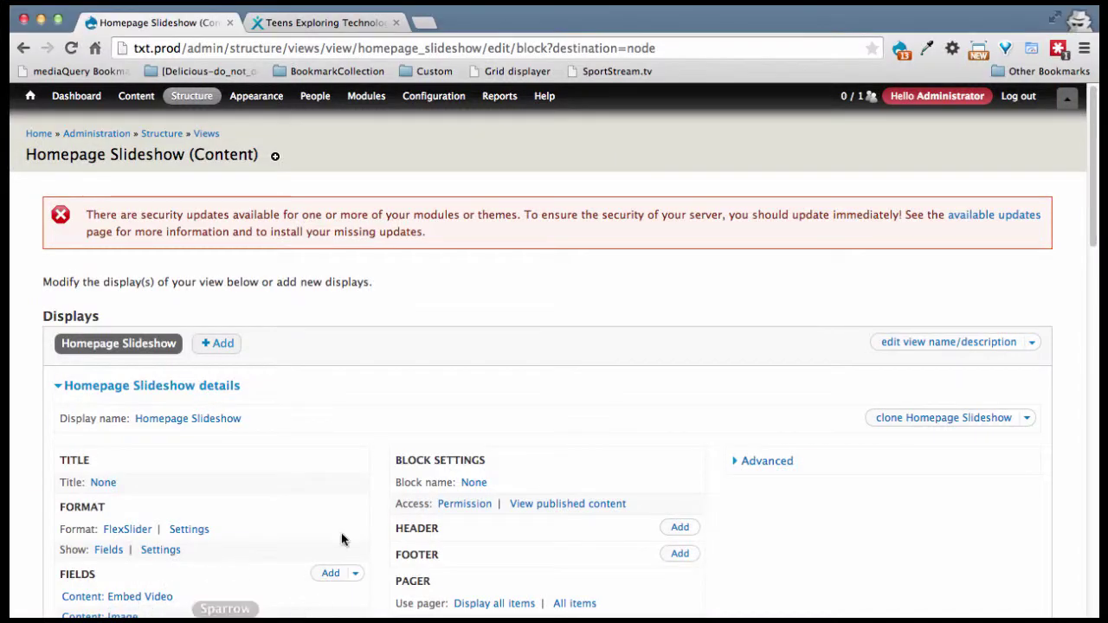
Change the Custom text media div class back from slider-medias to slider-media, apply, and save the view
scroll(580, 342, down, 5)
scroll(579, 342, down, 2)
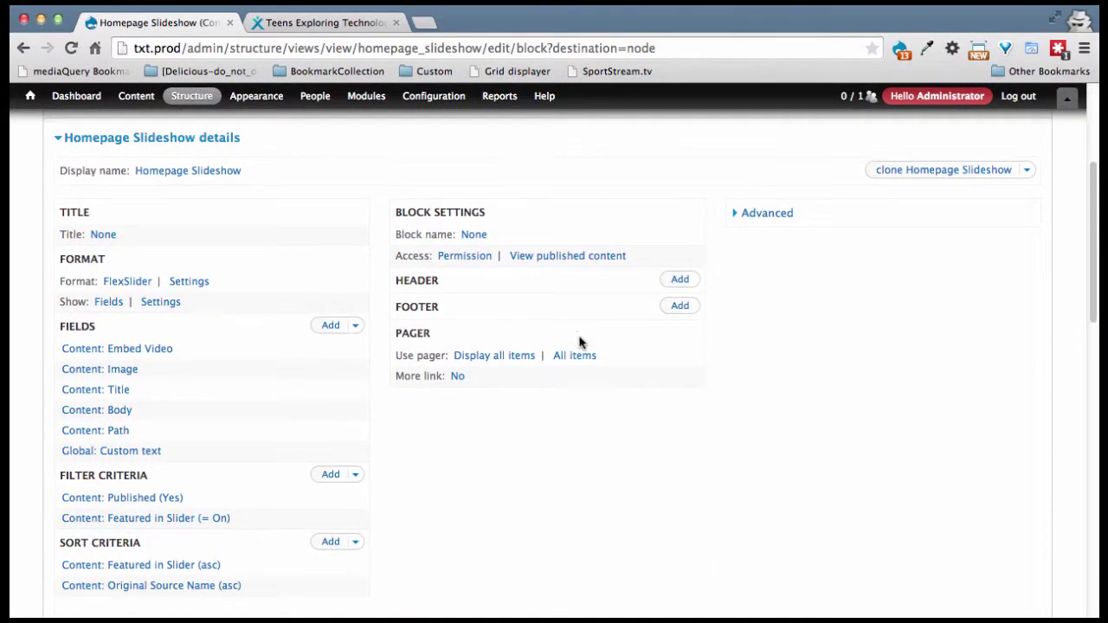
click(133, 452)
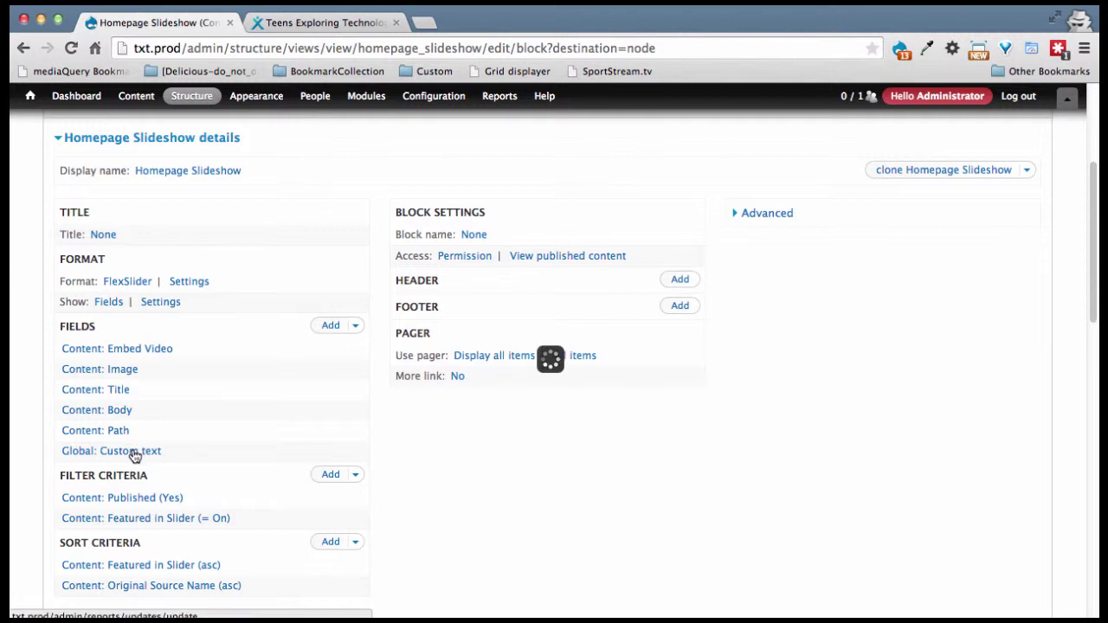
click(367, 443)
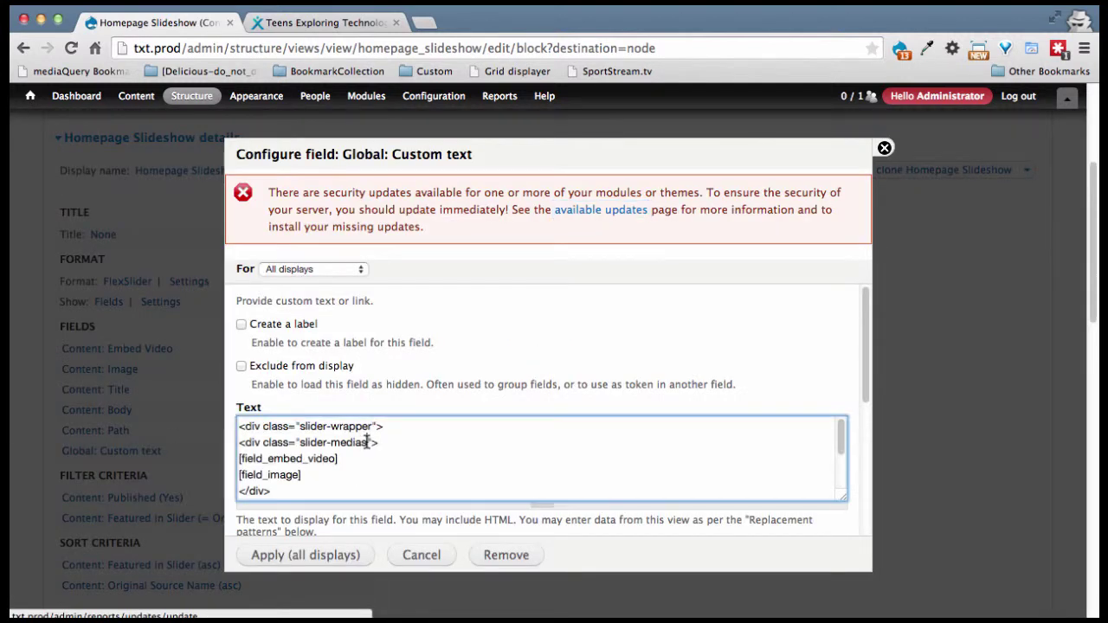
key(BackSpace)
click(332, 555)
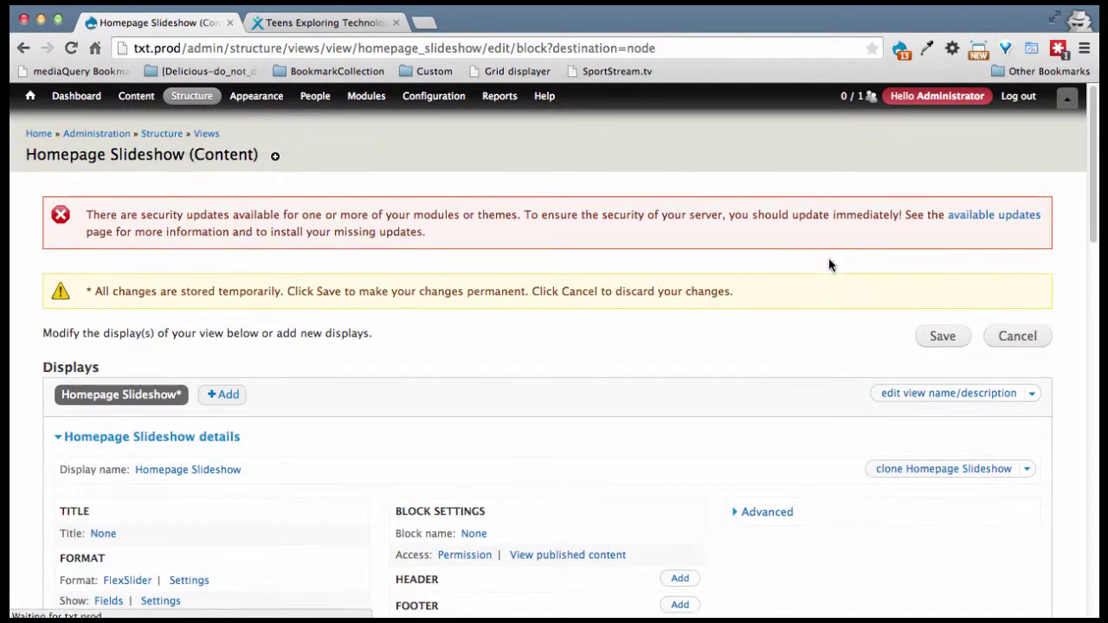
click(941, 336)
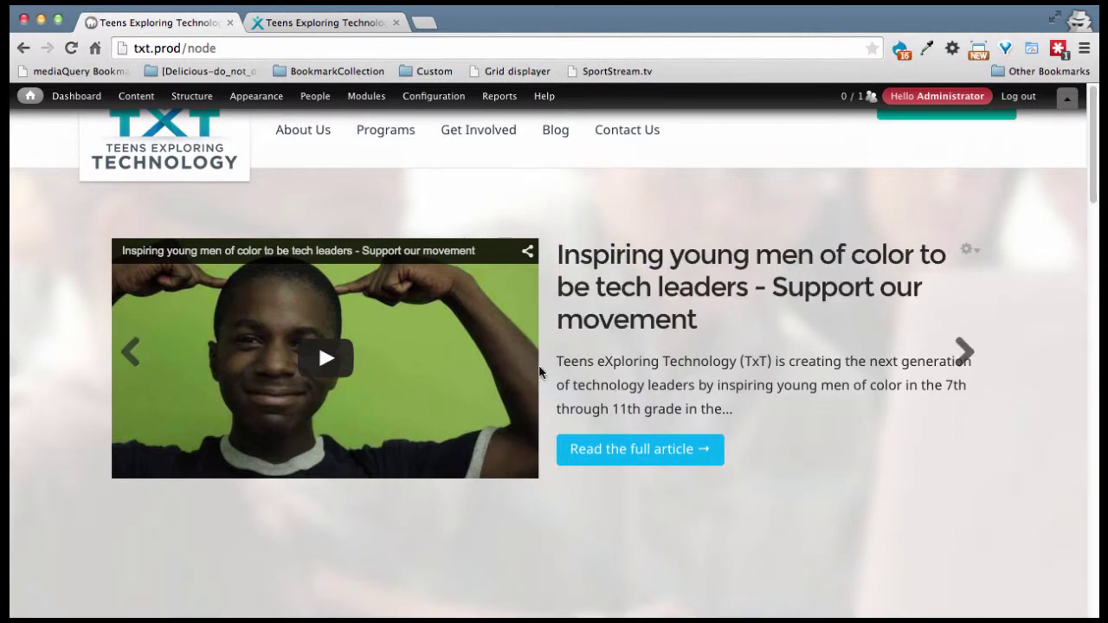
Inspect the homepage slideshow in DevTools and select the l-region--hero element
right_click(541, 372)
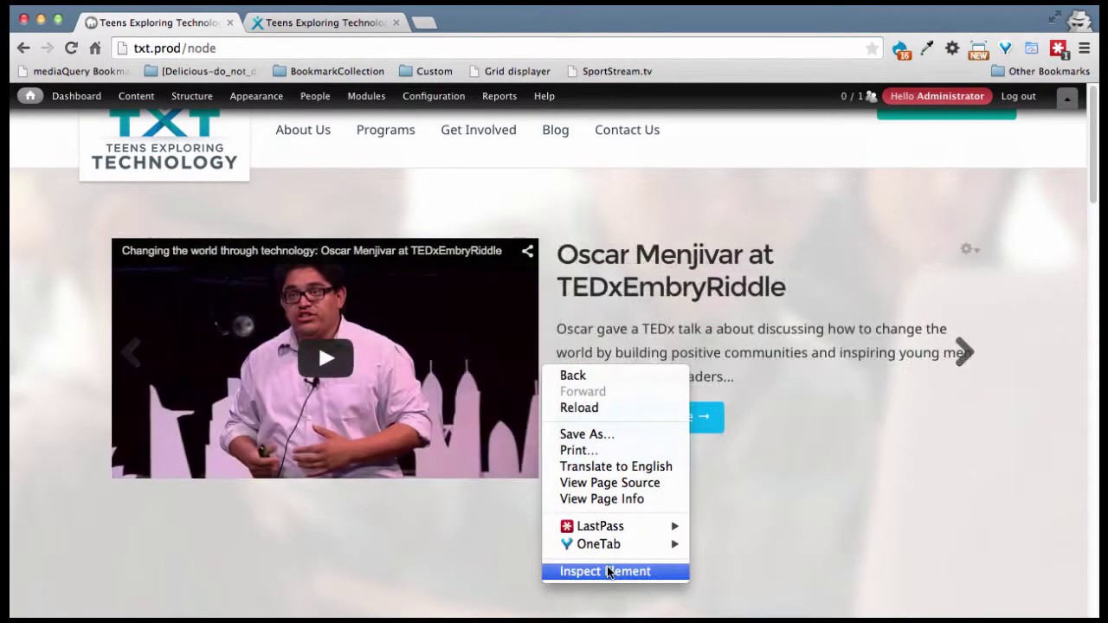
click(609, 572)
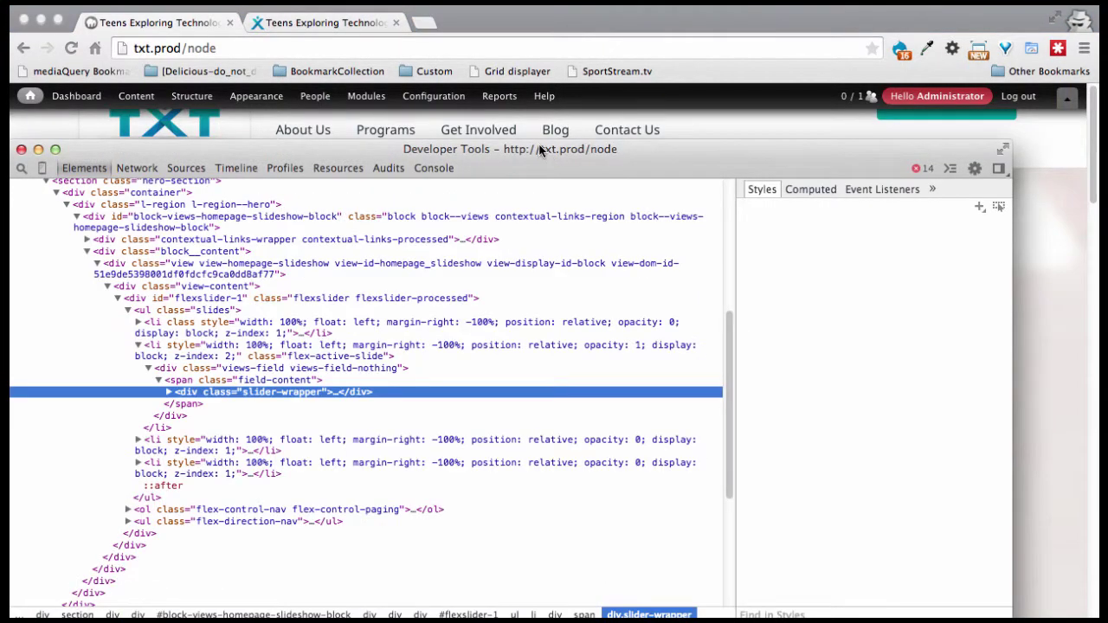
drag(539, 150, 1094, 51)
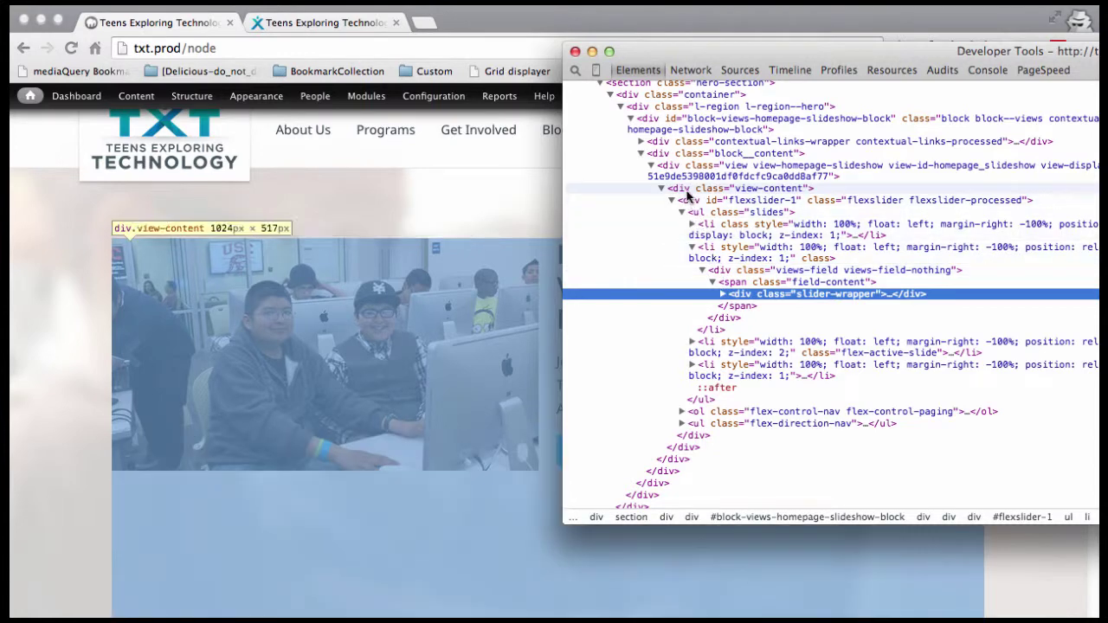
scroll(658, 182, up, 2)
click(638, 167)
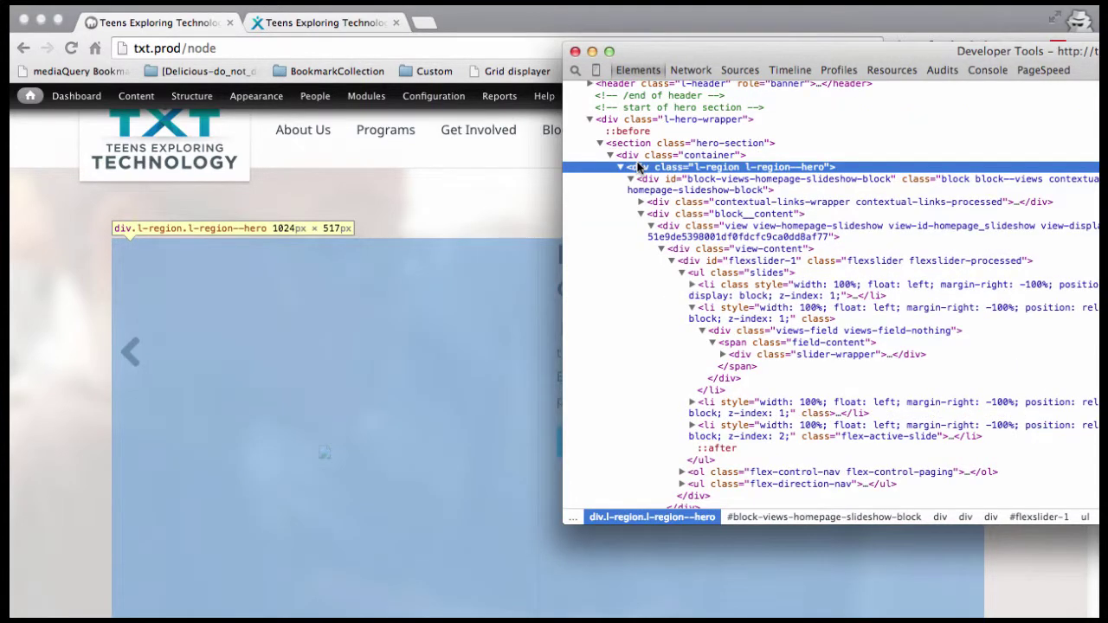
Search the markup for slider-media, select that element and expand its children
key(super+f)
text(slider-)
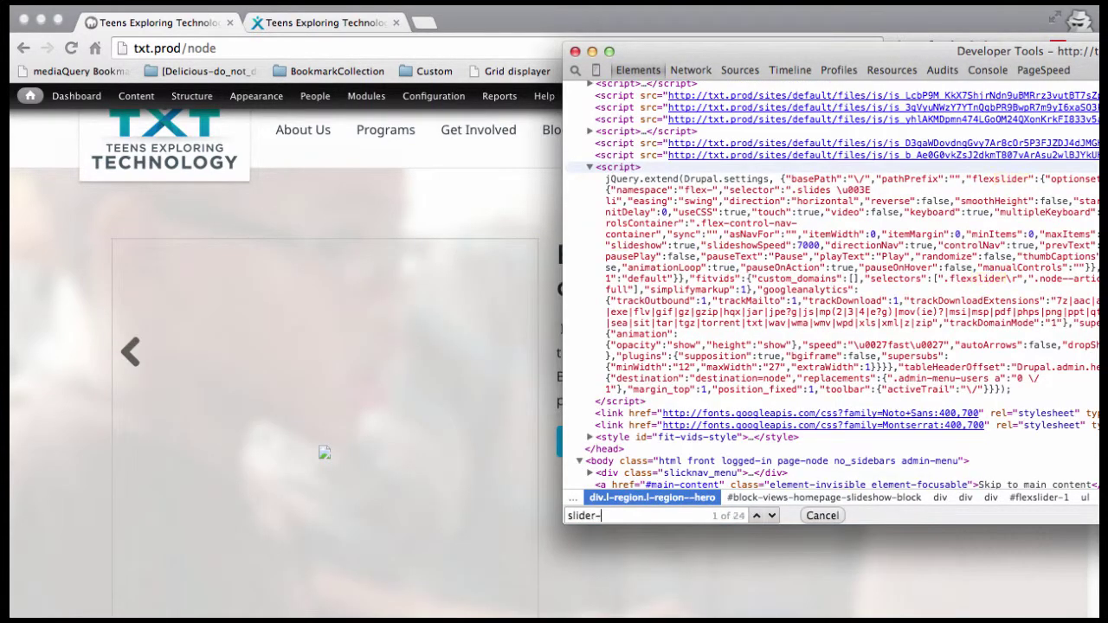
text(media)
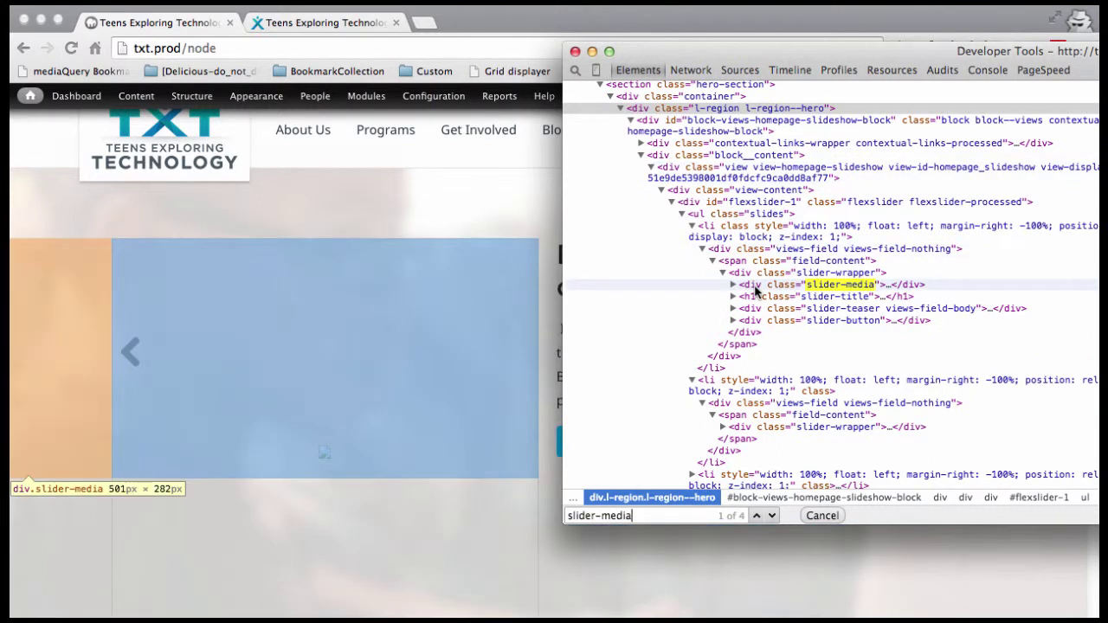
click(753, 287)
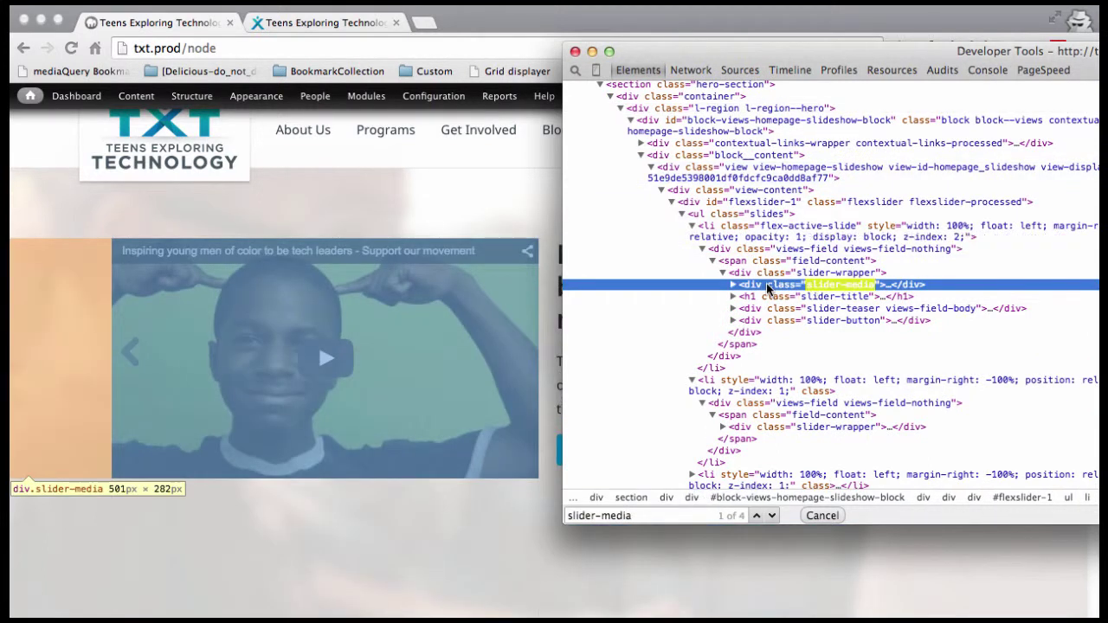
key(Escape)
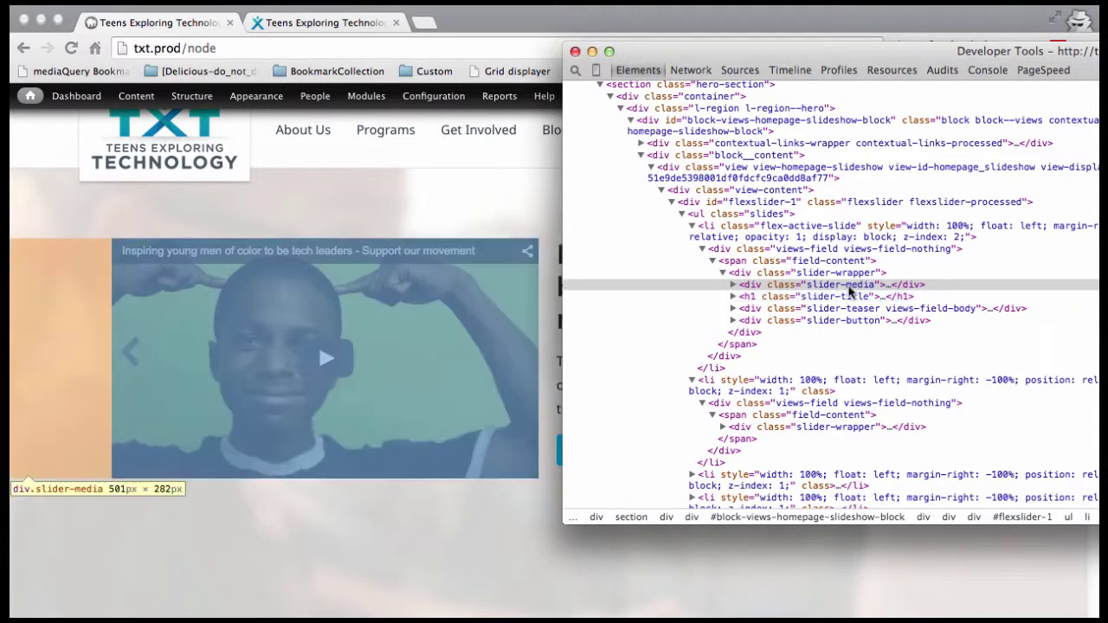
click(753, 291)
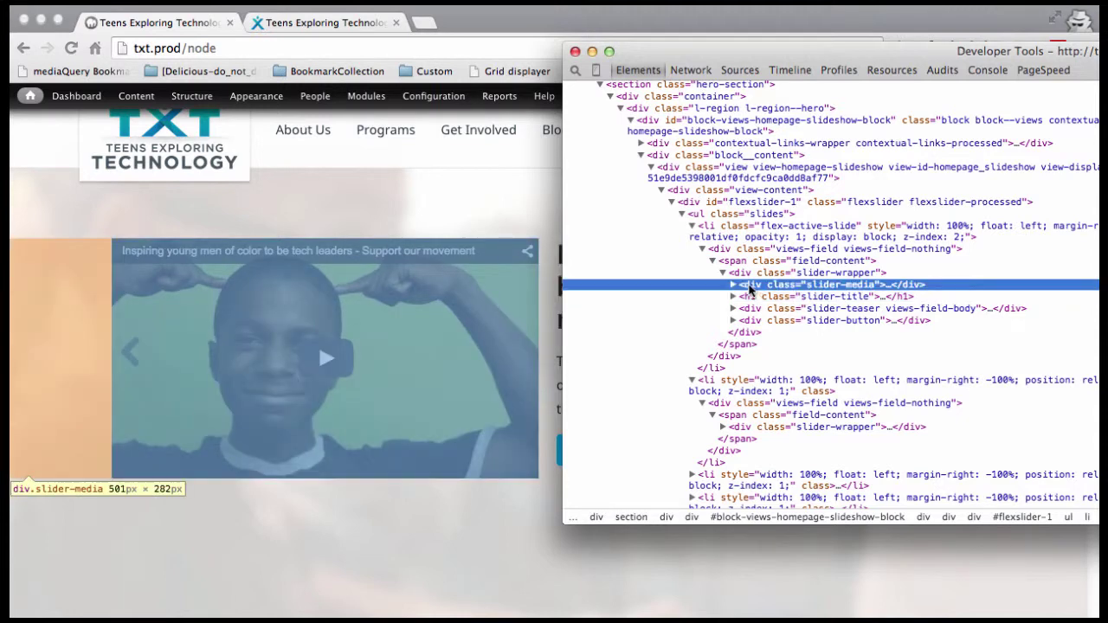
key(Right)
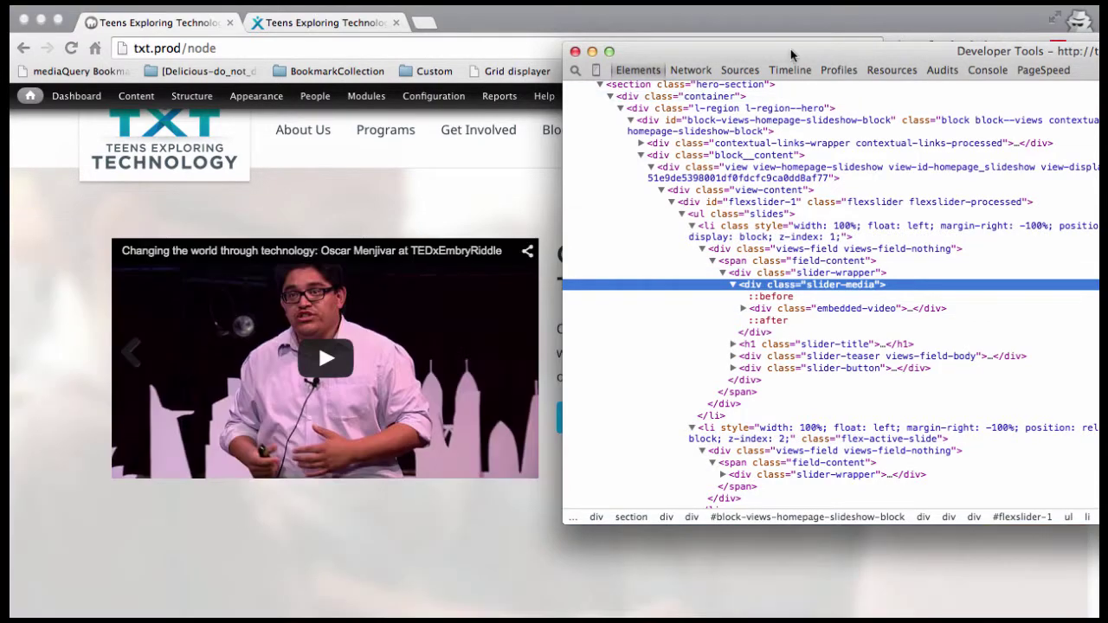
Enlarge DevTools, widen the styles pane, and reposition the window to uncover the page
double_click(791, 50)
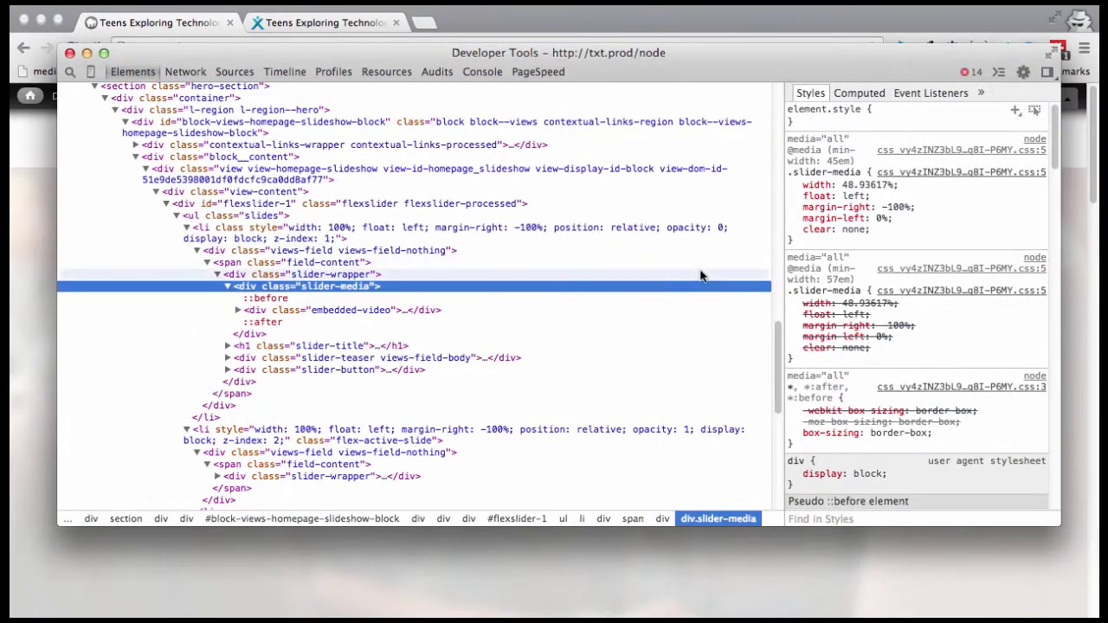
drag(777, 214, 603, 215)
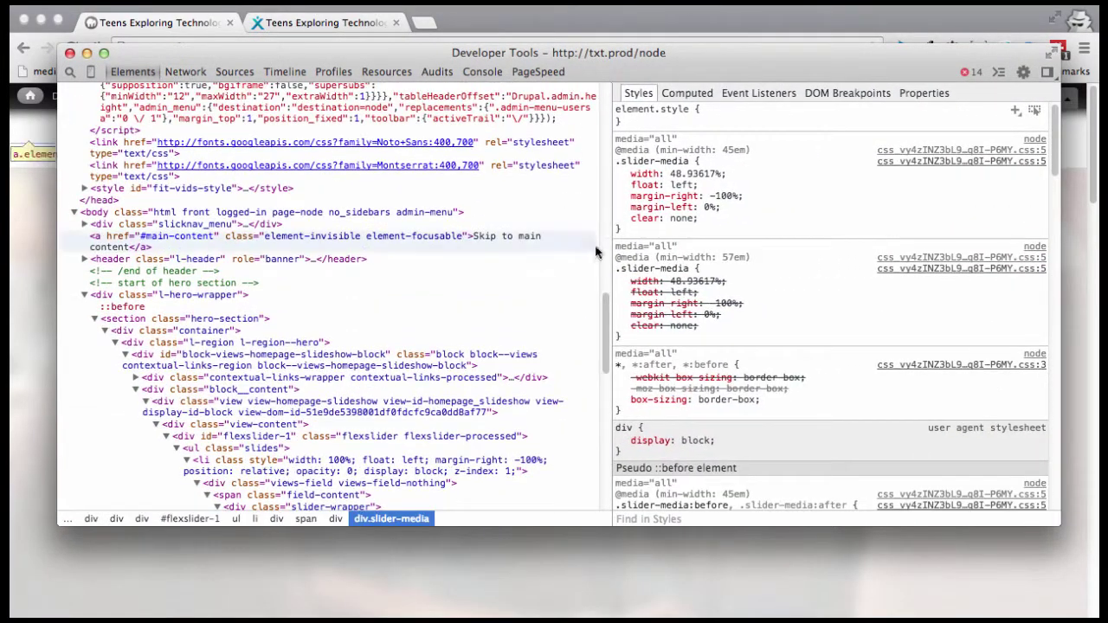
scroll(245, 326, down, 5)
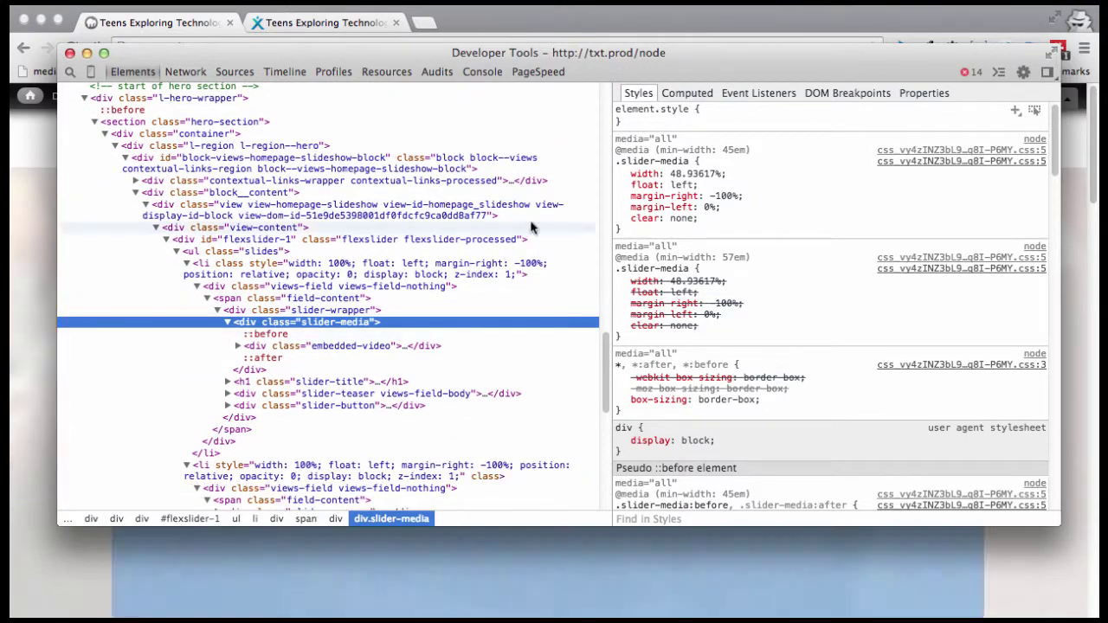
mouse_move(620, 183)
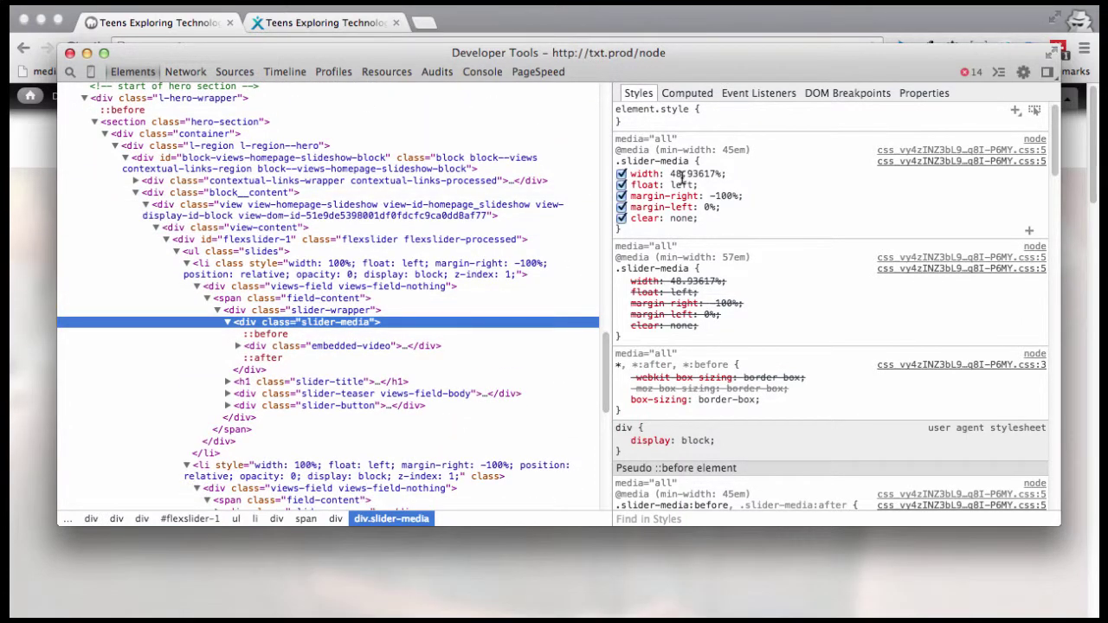
click(684, 60)
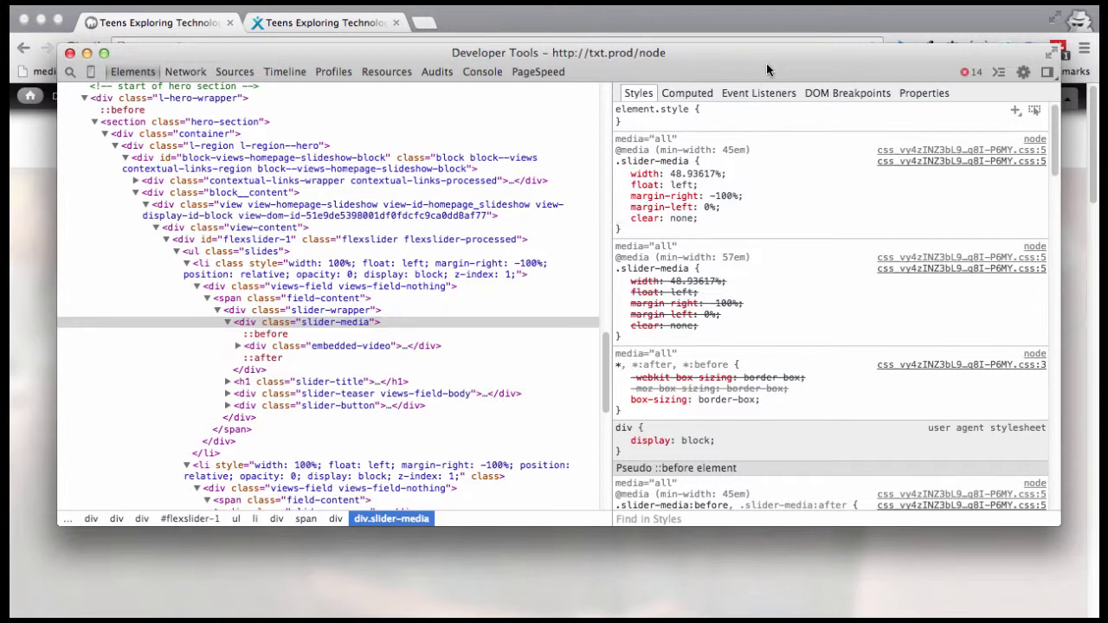
drag(742, 53, 743, 103)
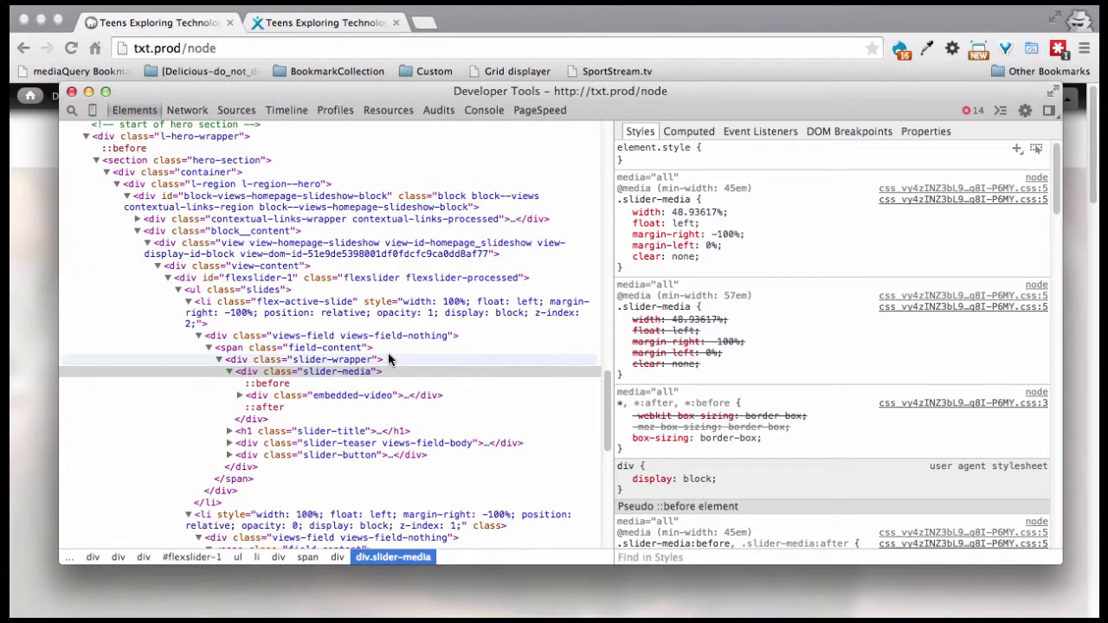
Review styles of slider-title, slider-teaser and slider-media (width 48.93617%, float left), then return to the page
click(251, 433)
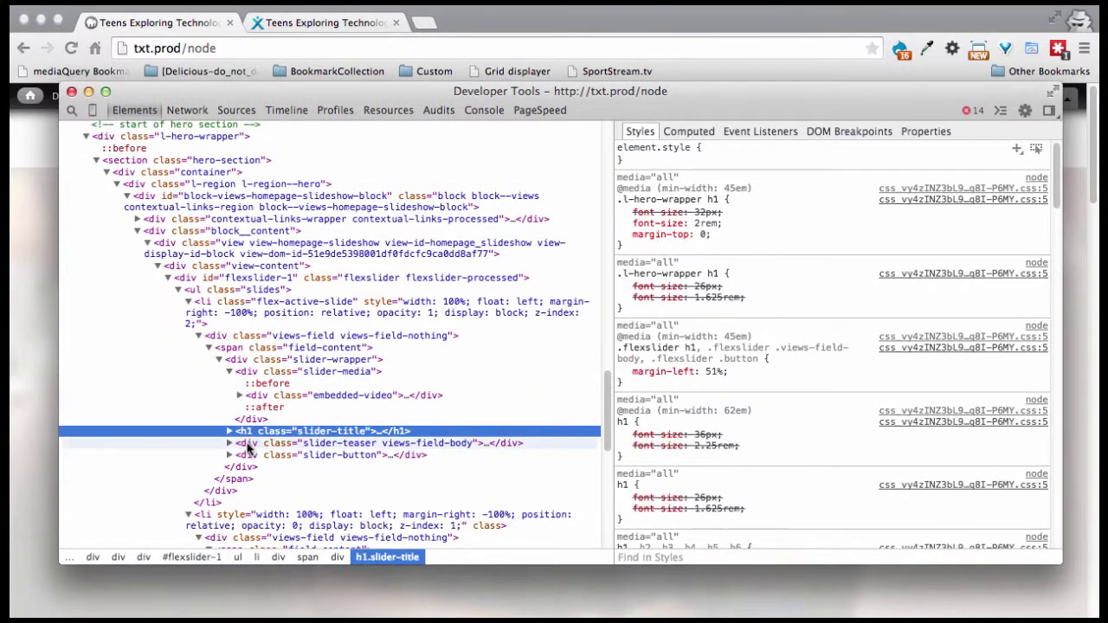
click(247, 444)
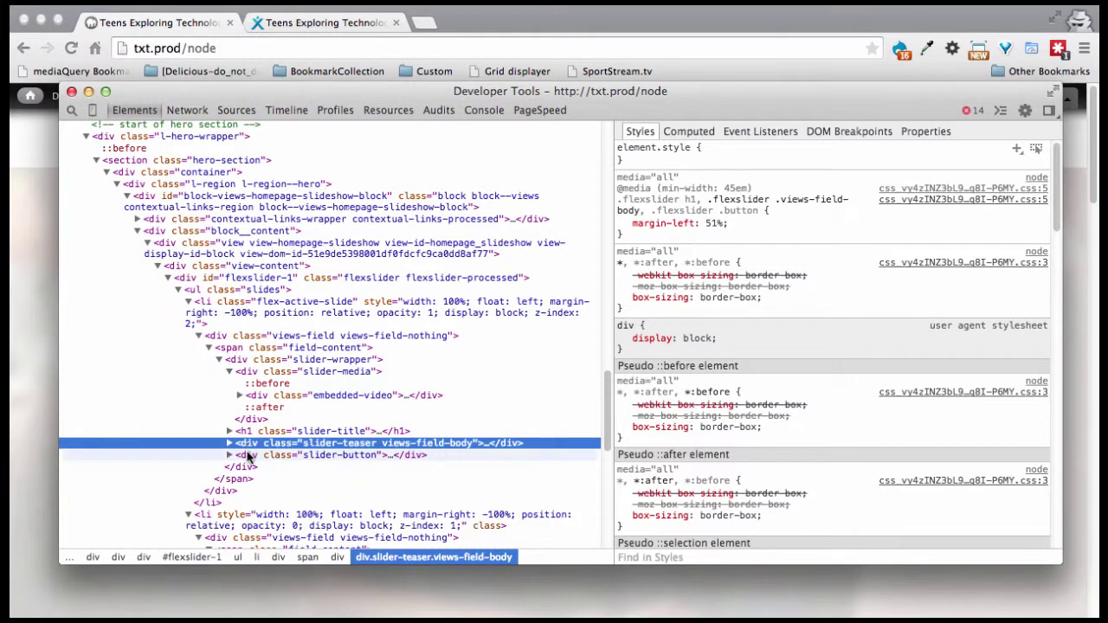
key(Down)
key(Down)
click(248, 423)
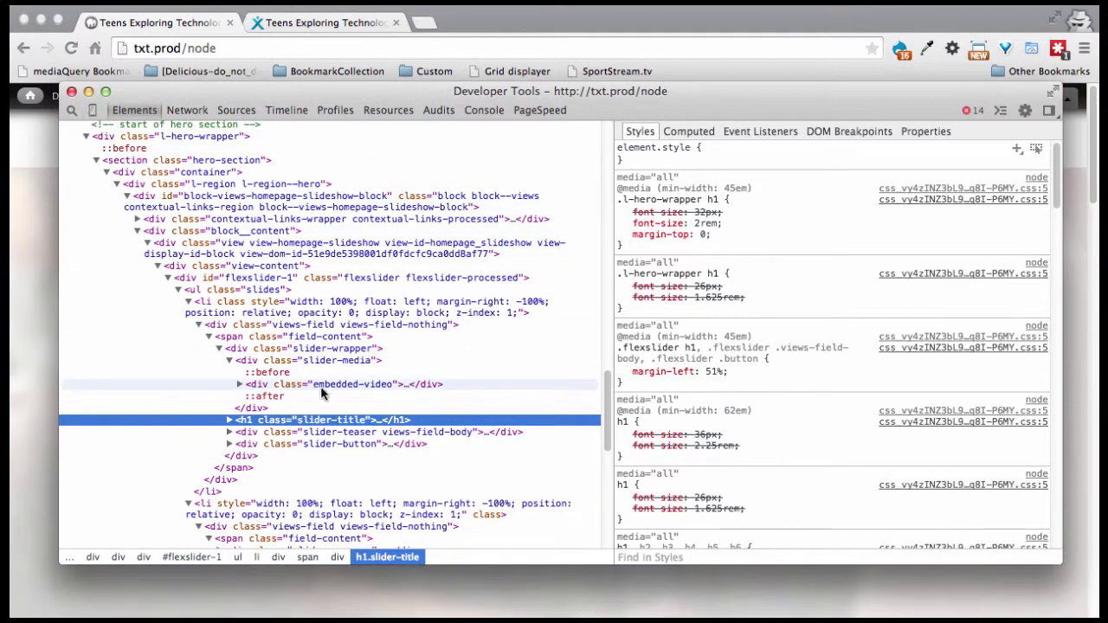
click(250, 363)
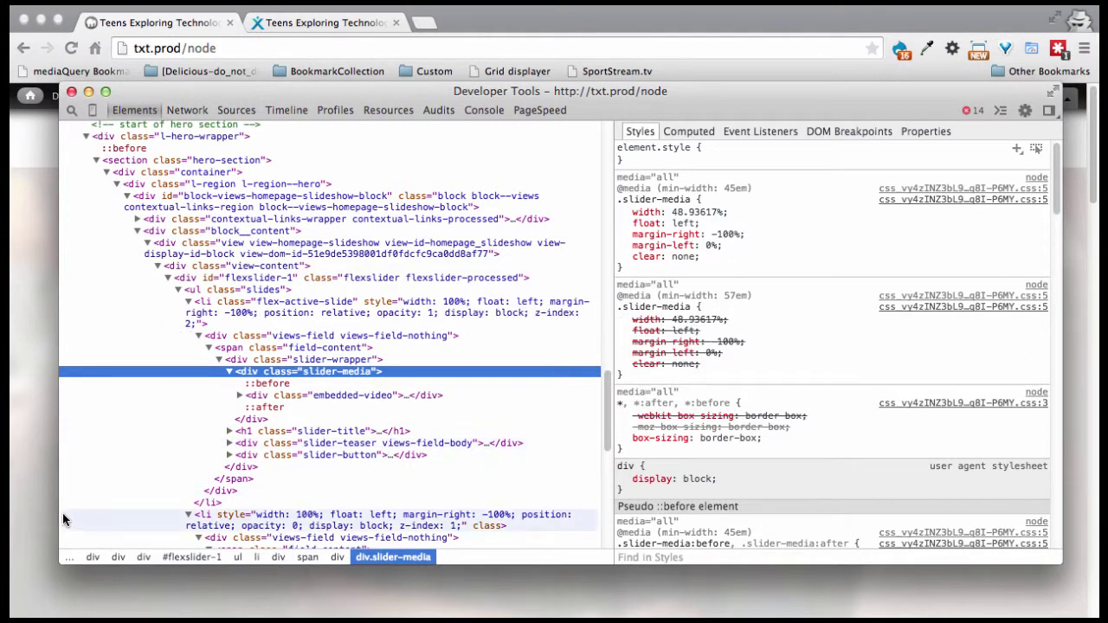
click(40, 477)
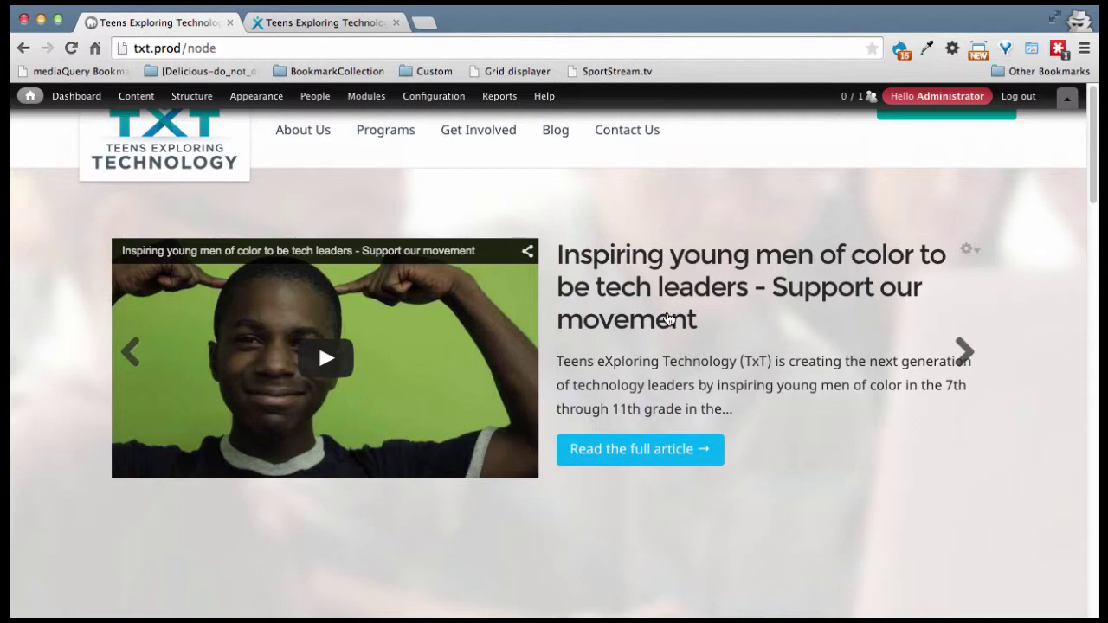
In _slider.scss, select .flexslider, then reach the $tablet block giving h1, body and button margin-left 51%
click(306, 611)
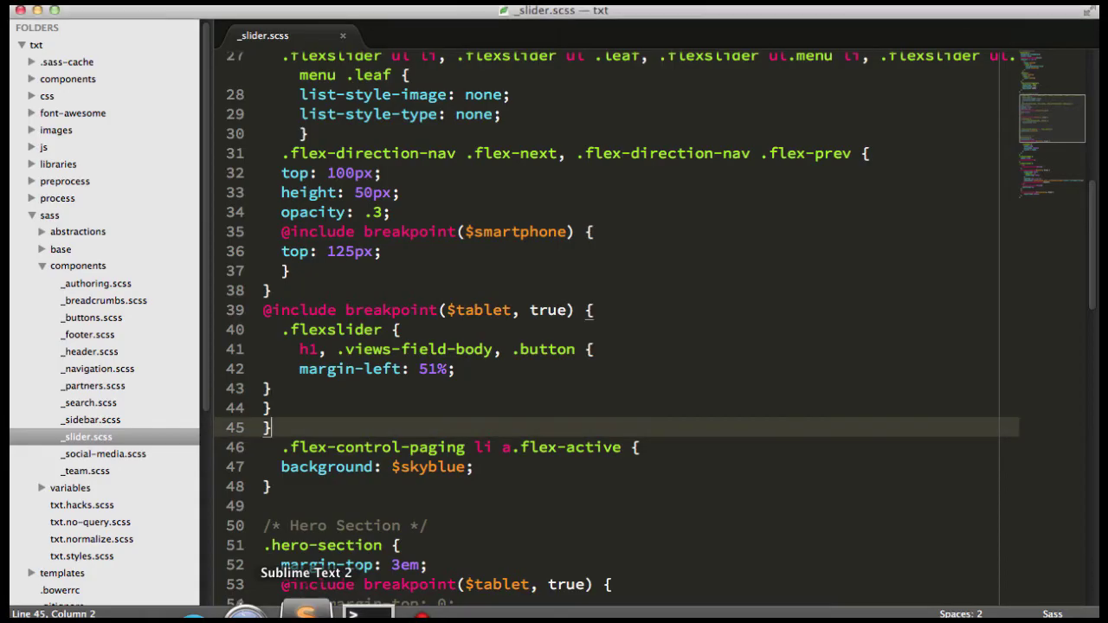
scroll(463, 344, up, 5)
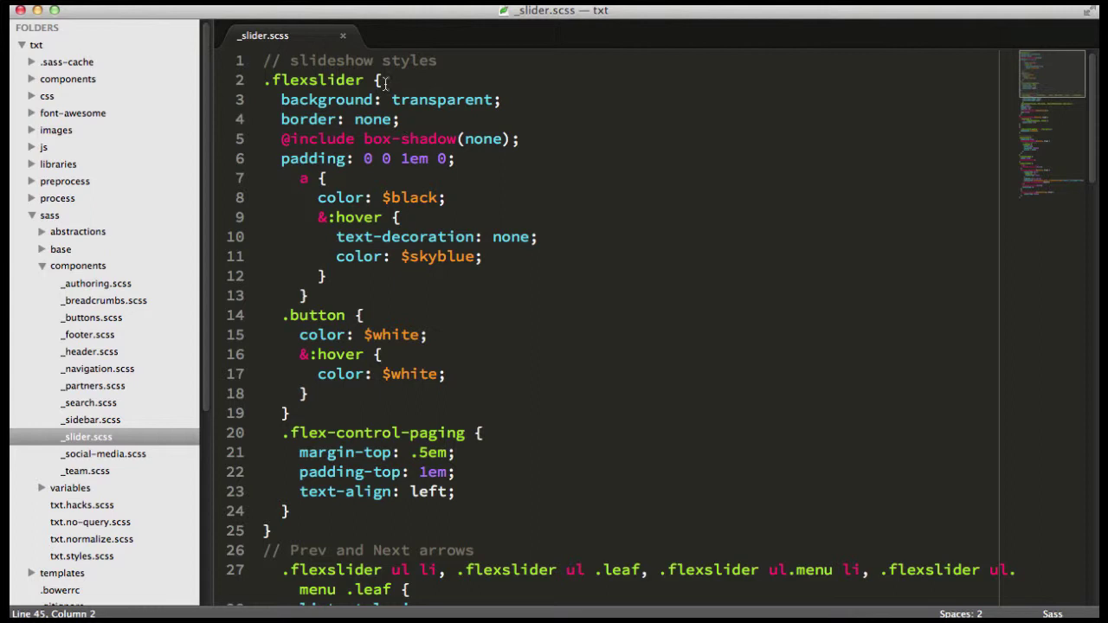
drag(364, 79, 263, 80)
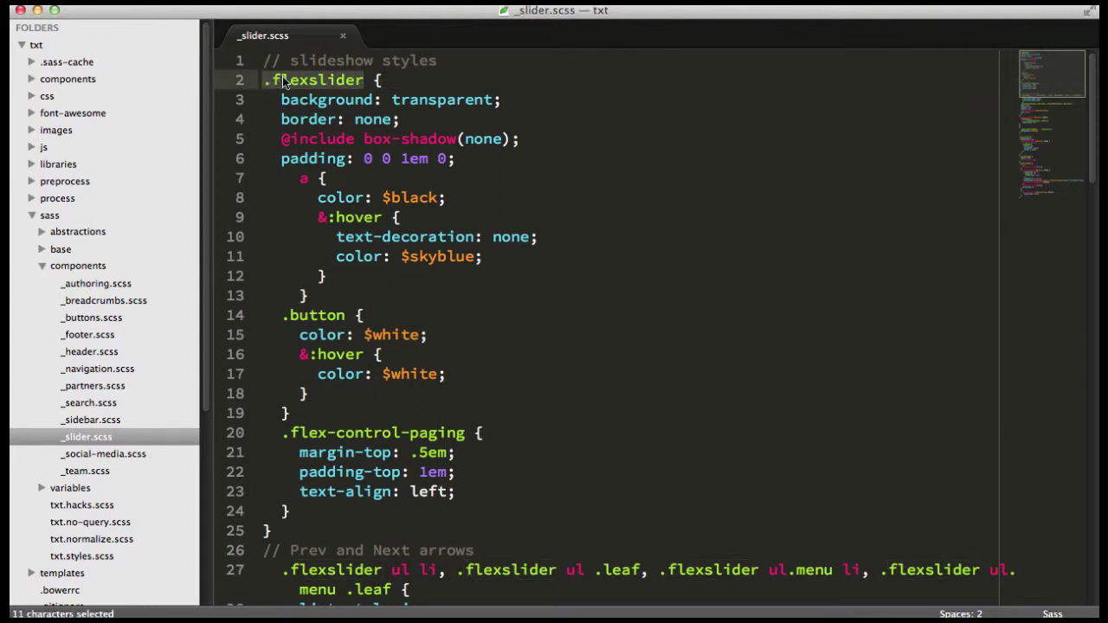
scroll(368, 165, down, 3)
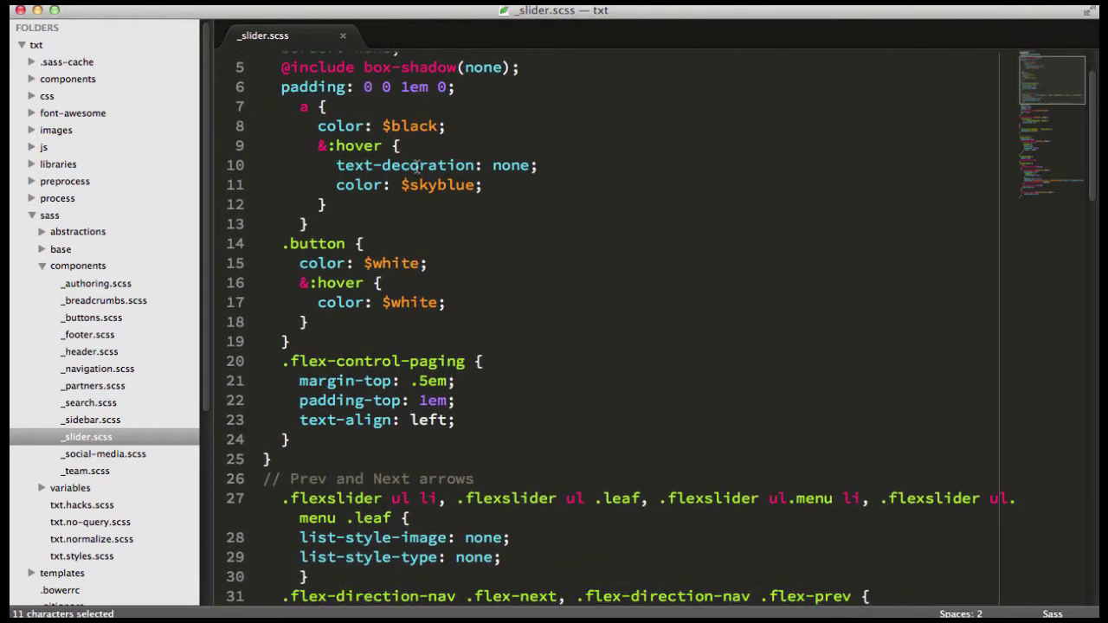
scroll(339, 294, down, 5)
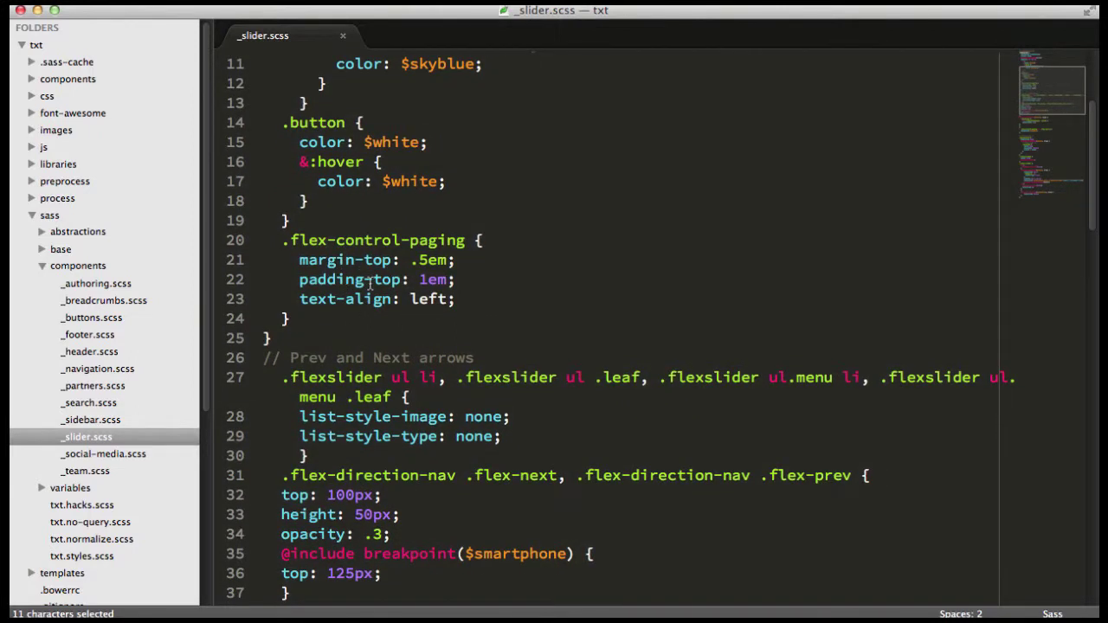
scroll(368, 285, down, 5)
scroll(370, 286, down, 2)
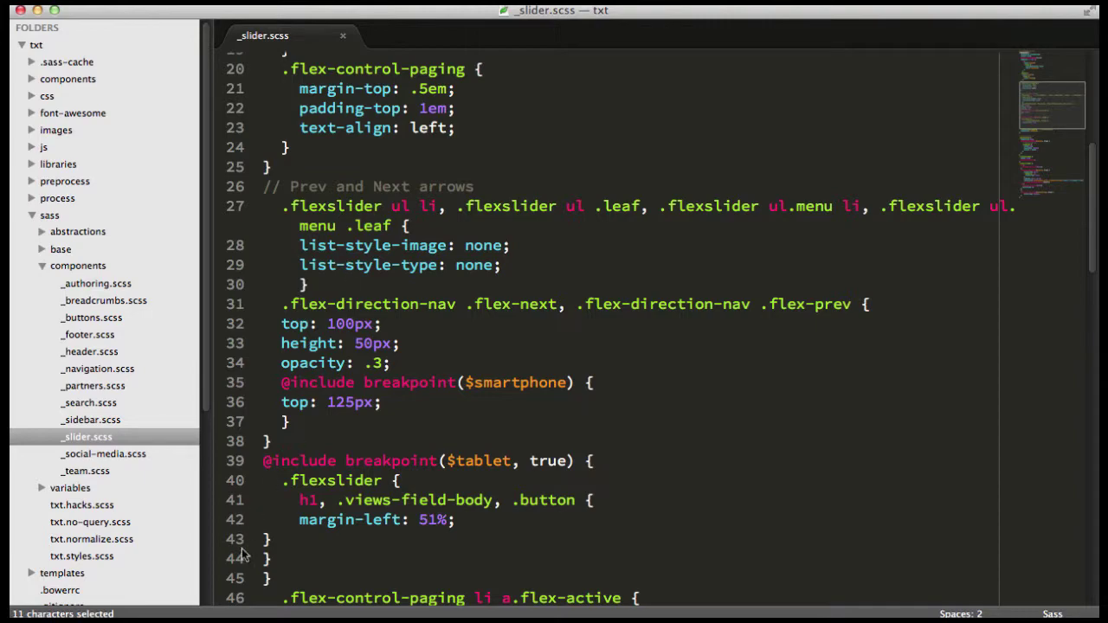
Step the local slider forward to the computer camp slide, back to Oscar Menjivar, then down to the dots
click(223, 602)
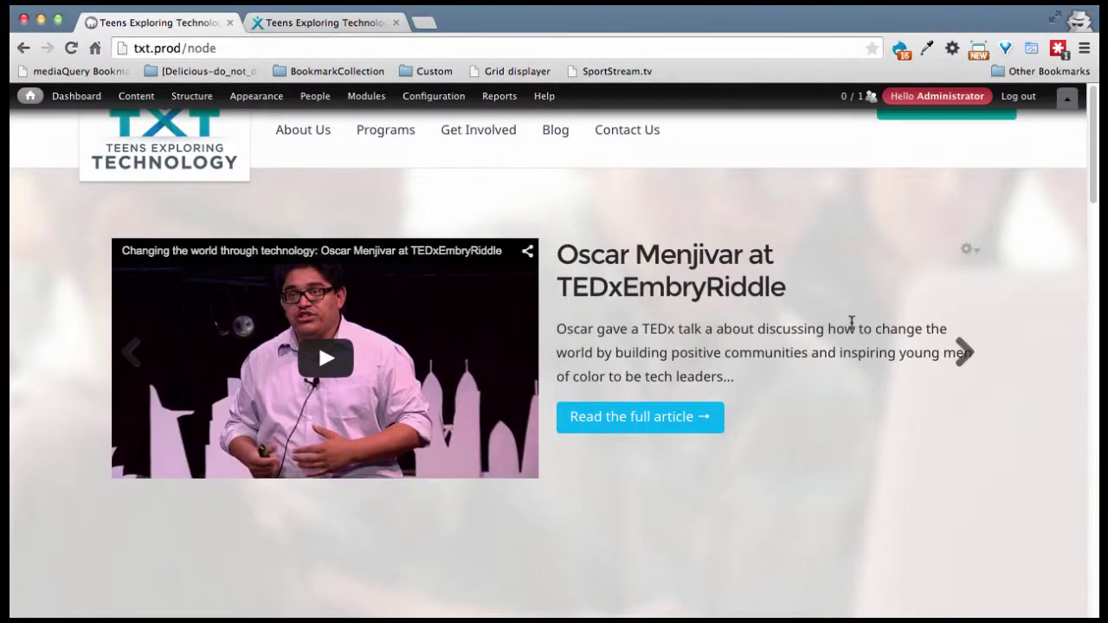
click(962, 357)
click(962, 356)
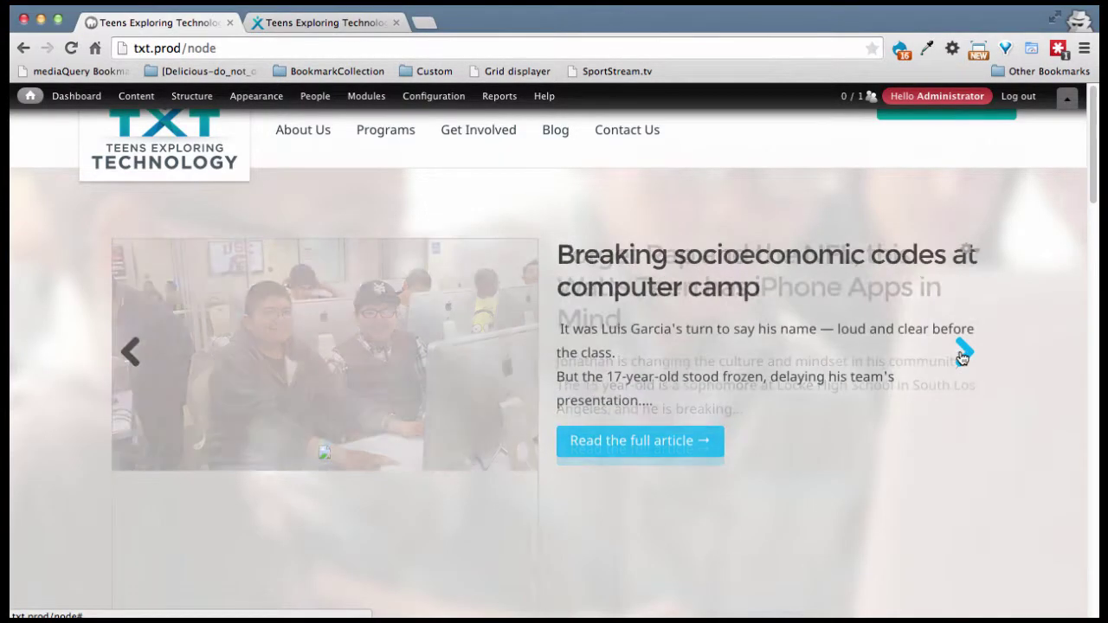
click(132, 352)
click(132, 352)
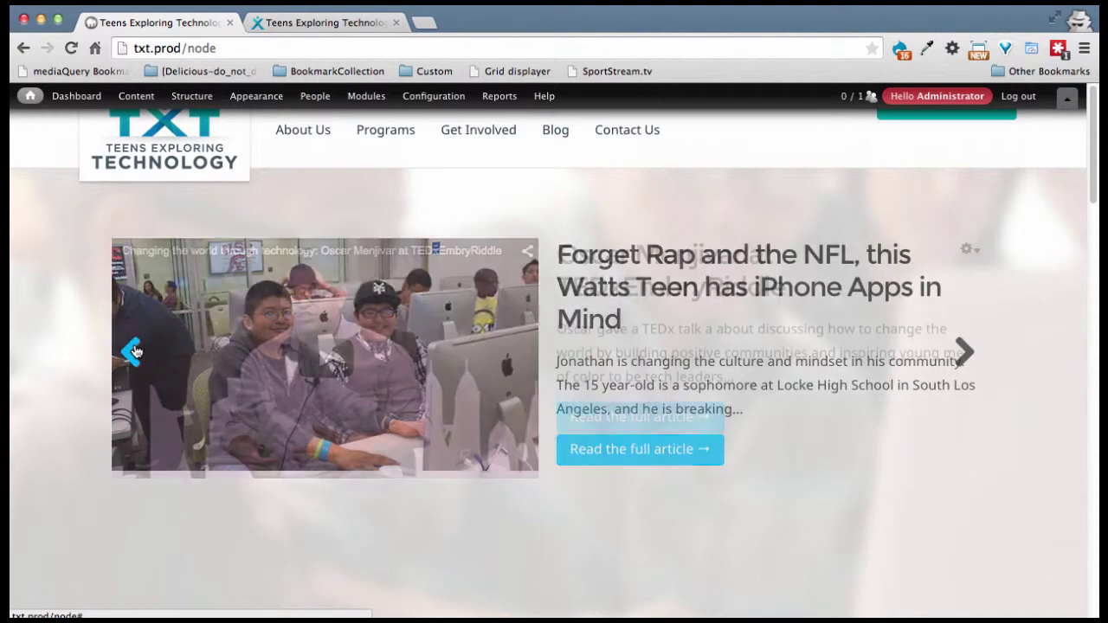
scroll(219, 519, down, 3)
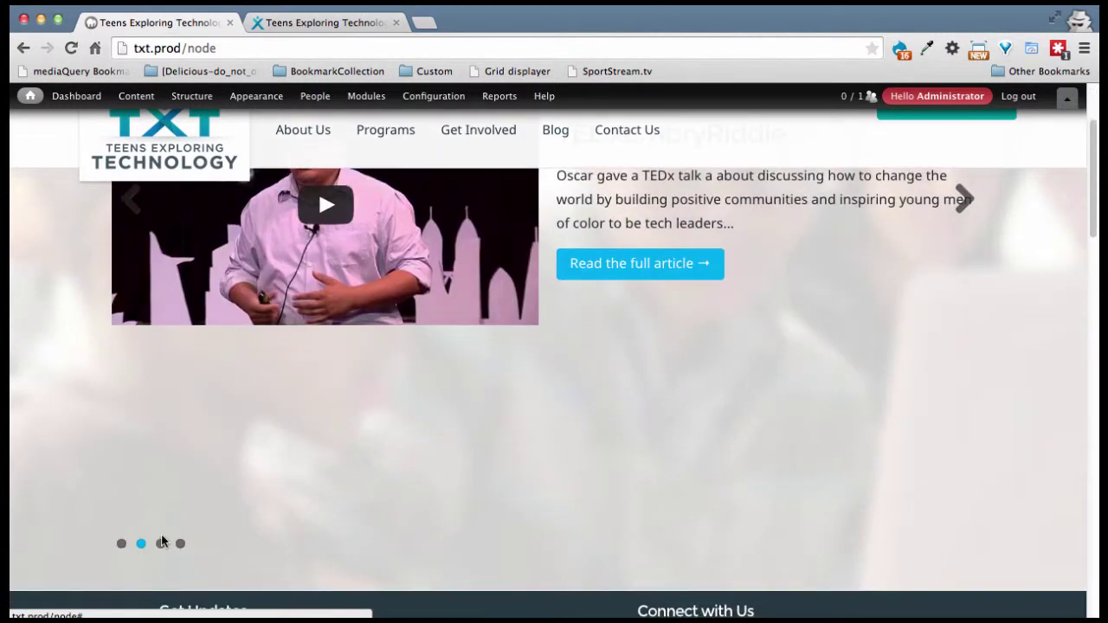
On the live exploringtech.org tab, advance the slider to the next slide
click(296, 24)
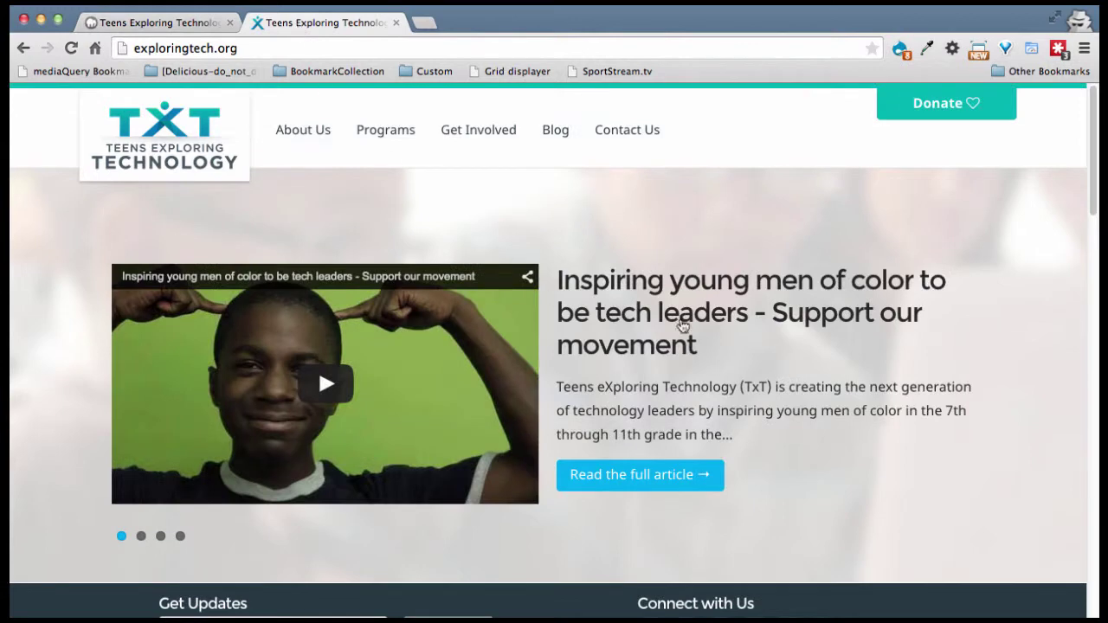
scroll(693, 334, down, 1)
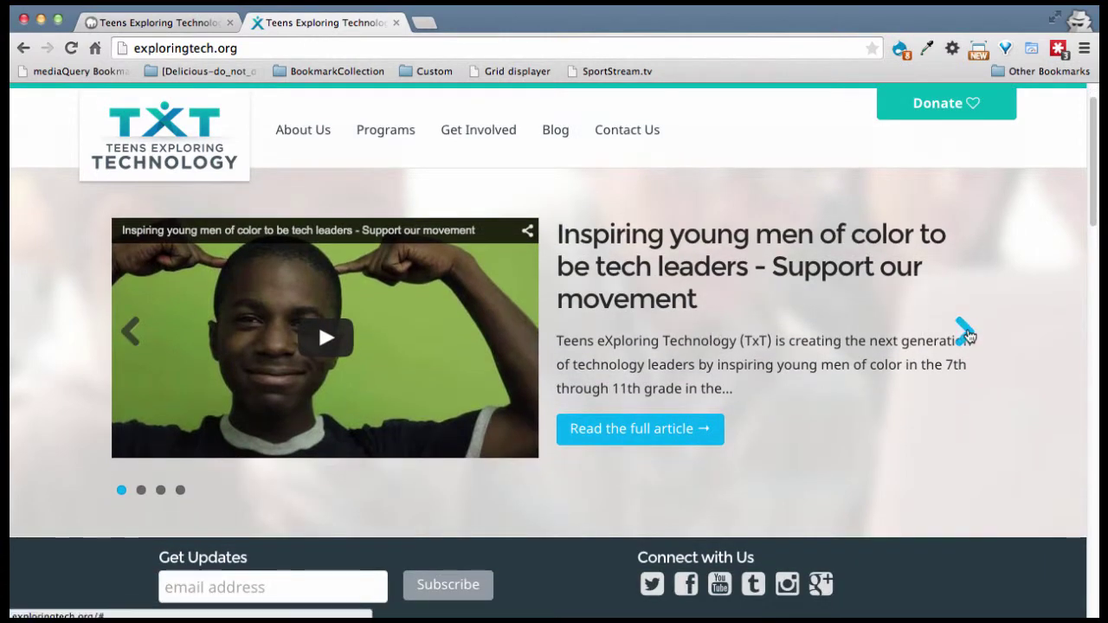
click(964, 331)
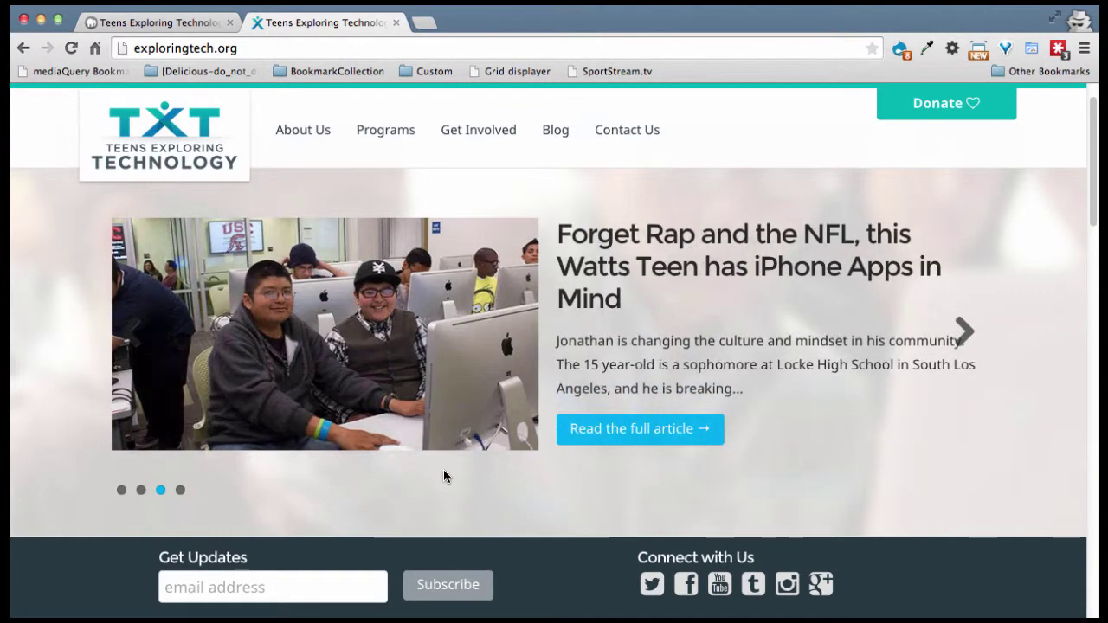
click(321, 609)
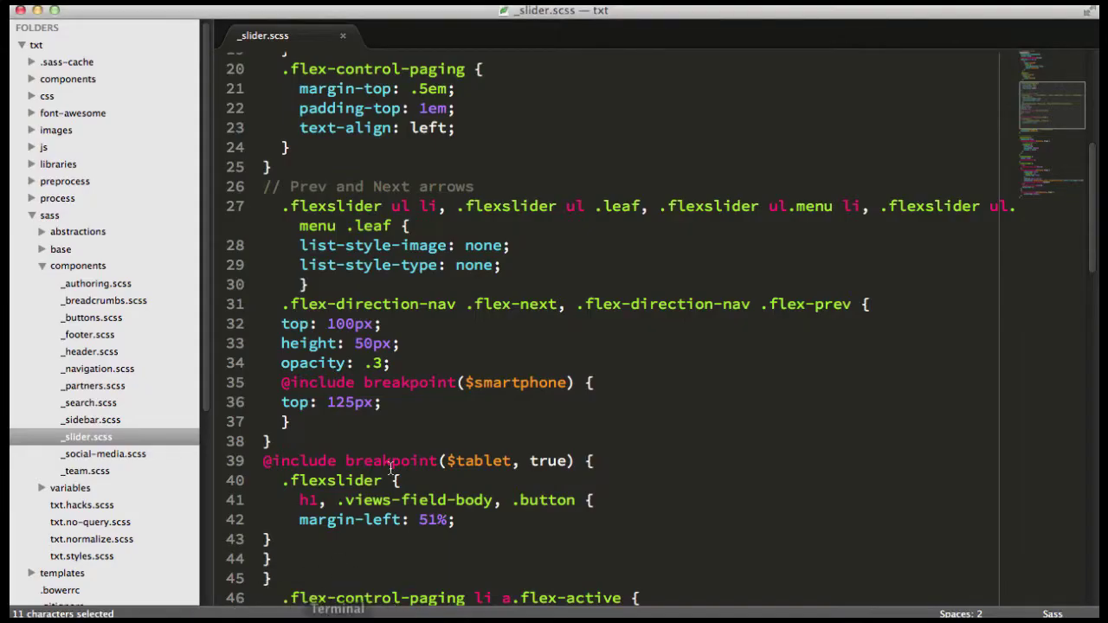
scroll(419, 421, down, 3)
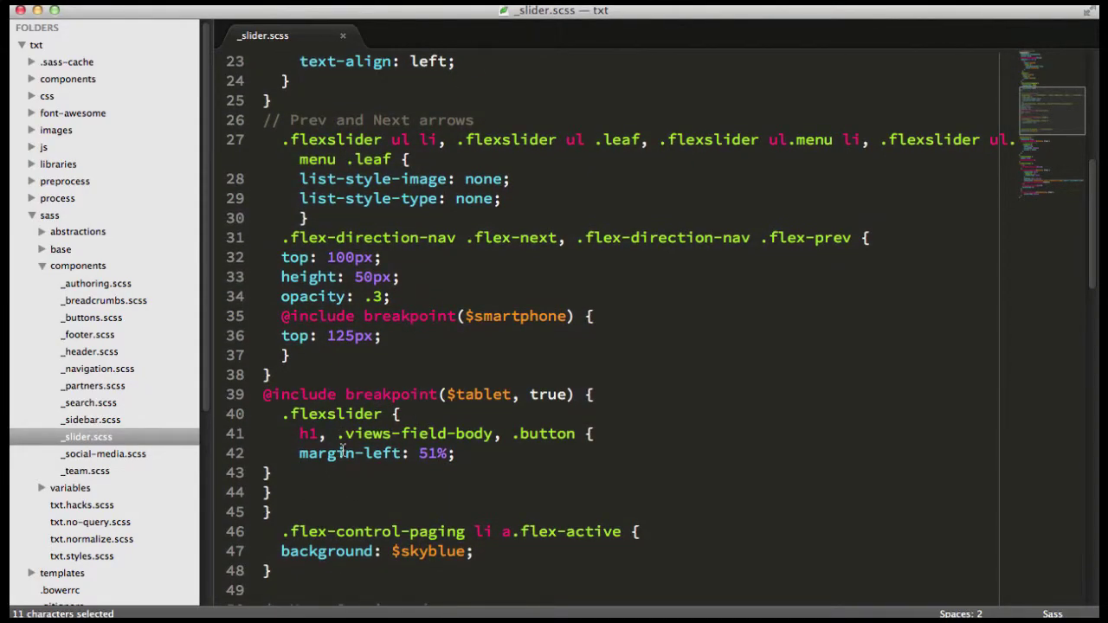
drag(456, 453, 299, 452)
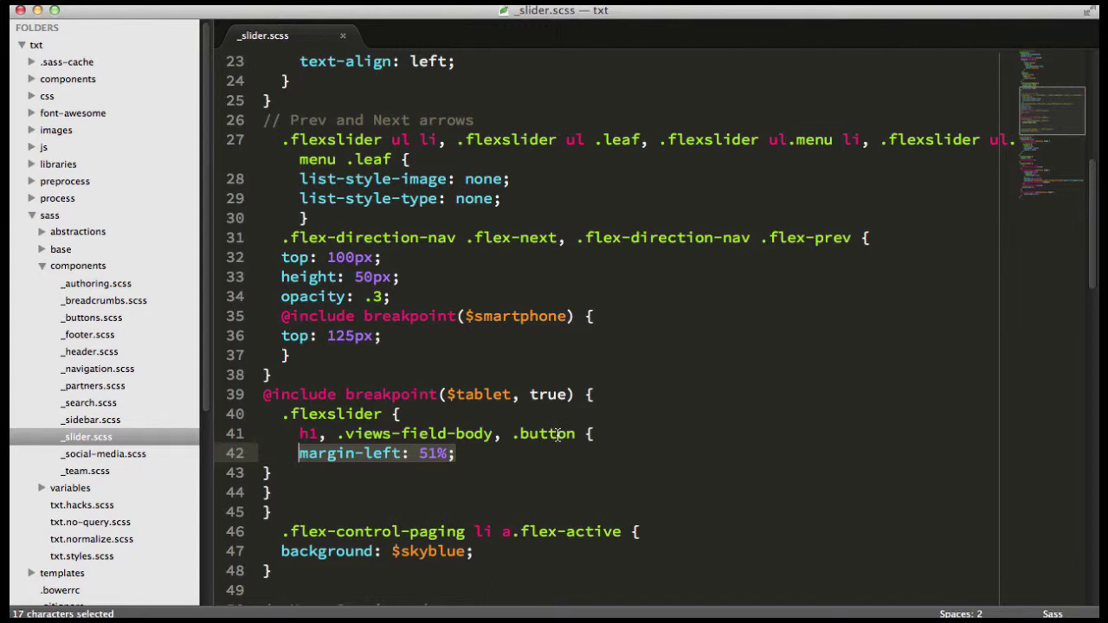
click(76, 320)
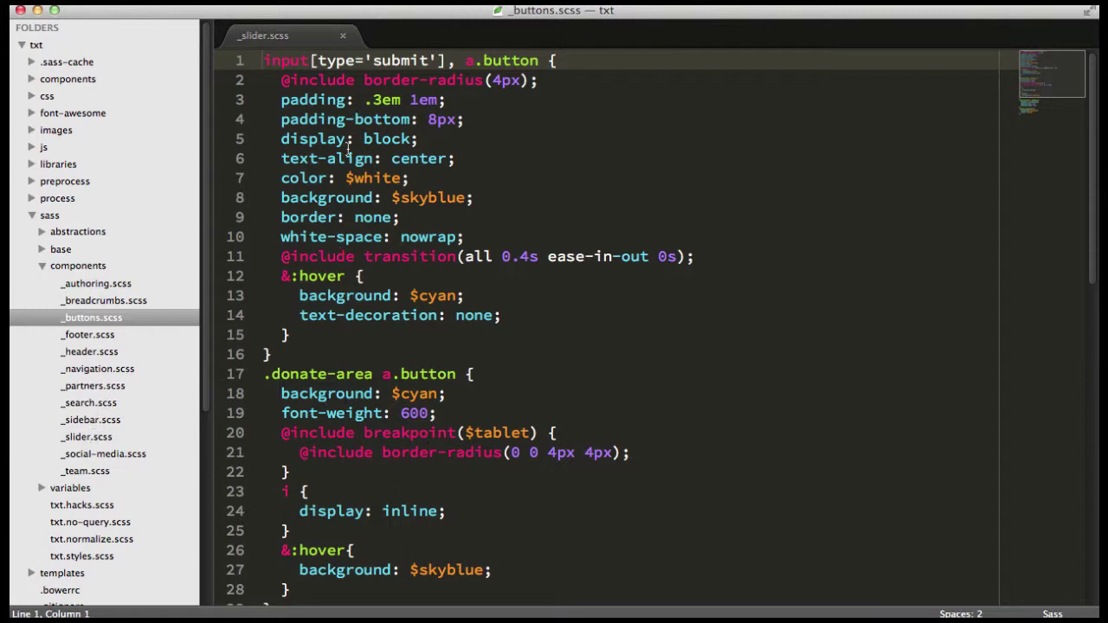
click(96, 441)
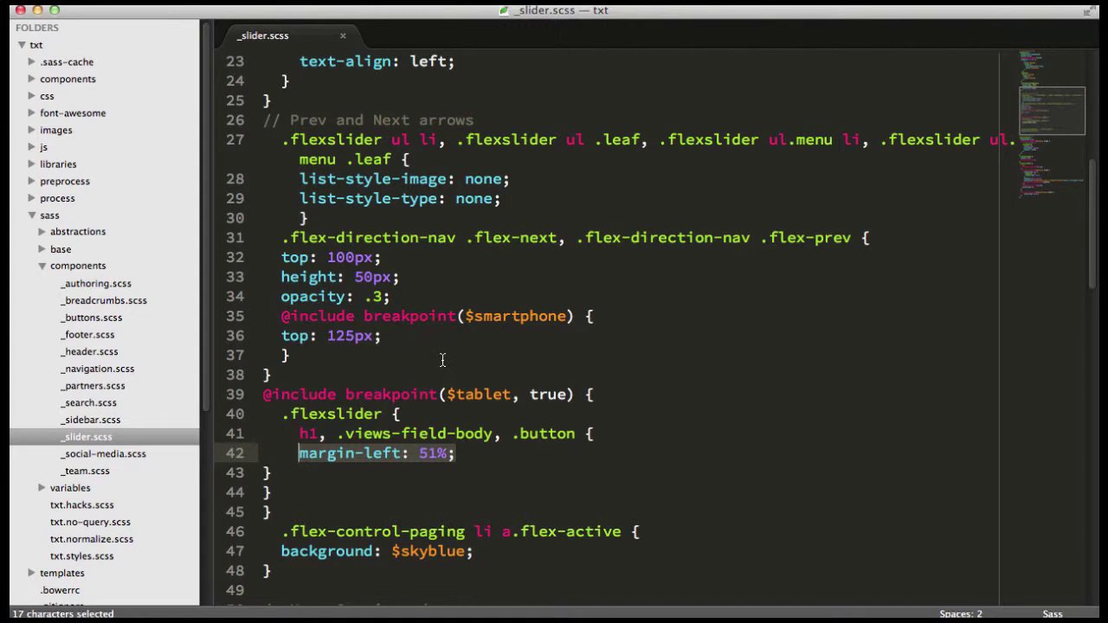
scroll(443, 360, down, 5)
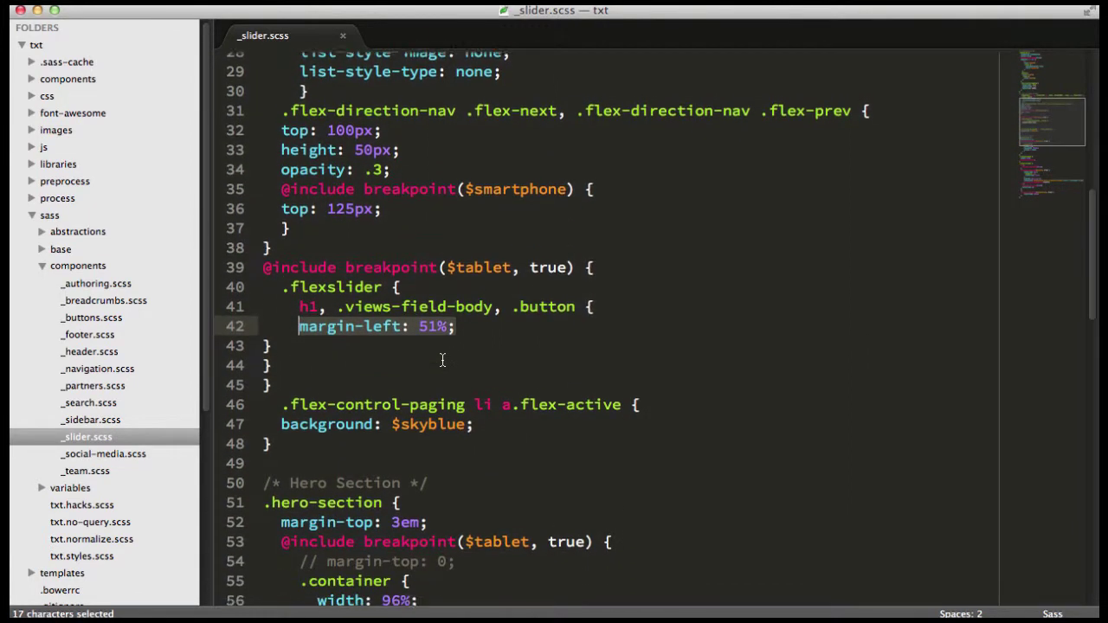
scroll(443, 360, down, 1)
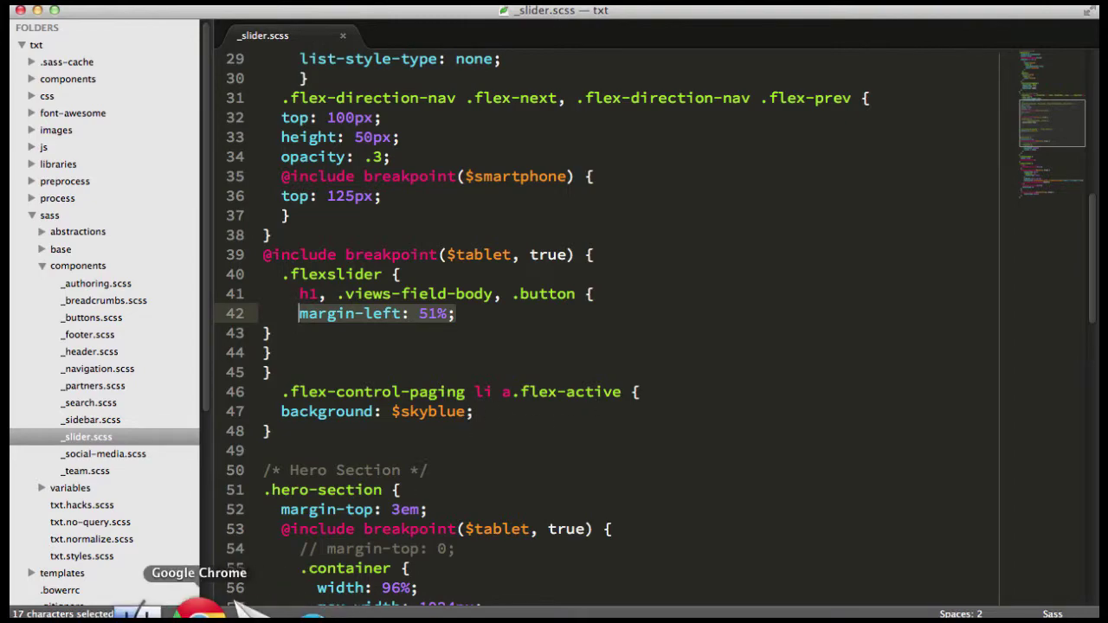
click(232, 608)
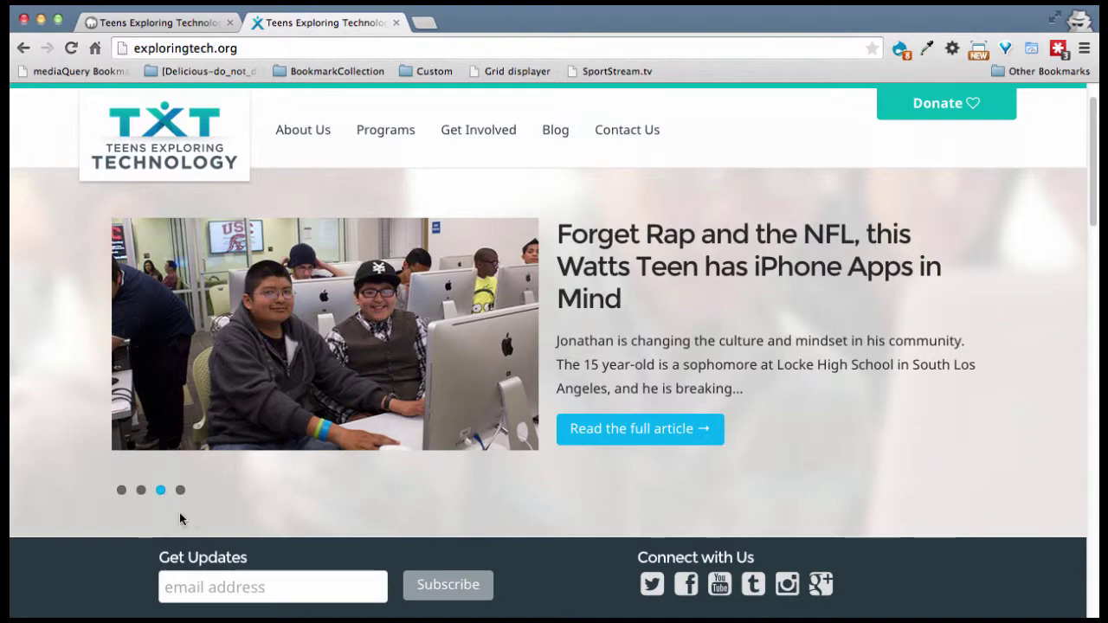
Jump the live slider through its pager dots to slides two, one and four, then return to Sublime Text
click(141, 491)
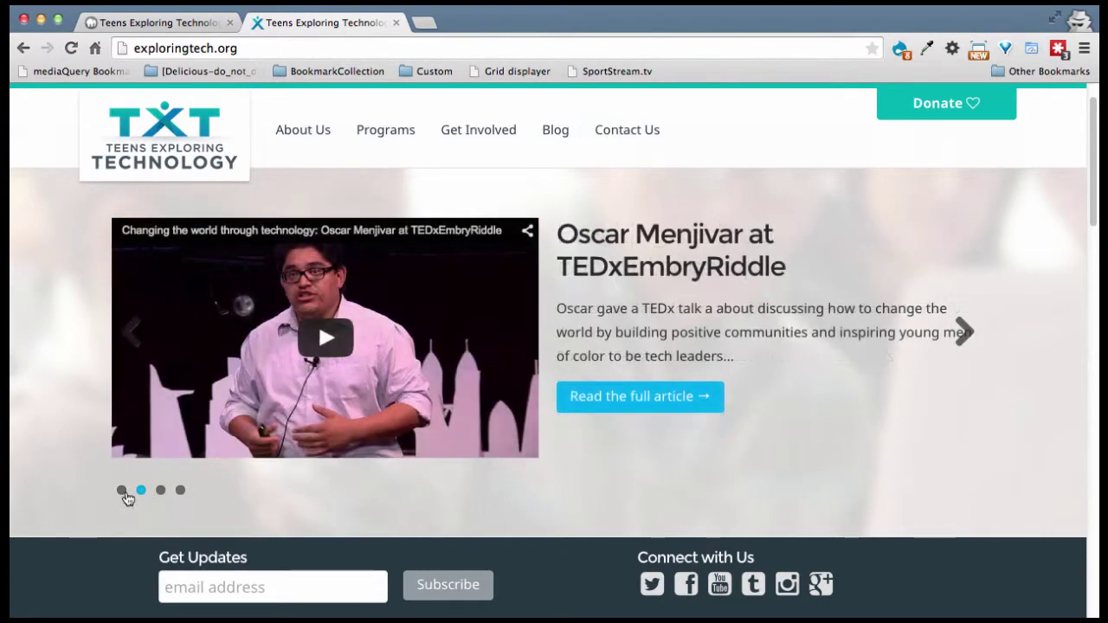
click(122, 491)
click(180, 491)
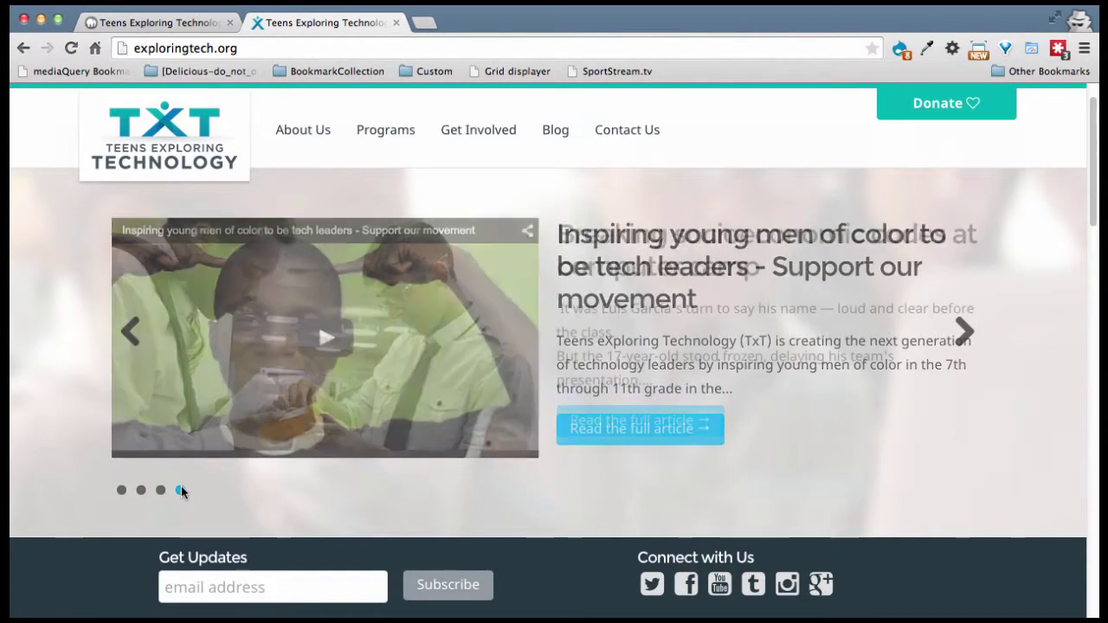
mouse_move(355, 616)
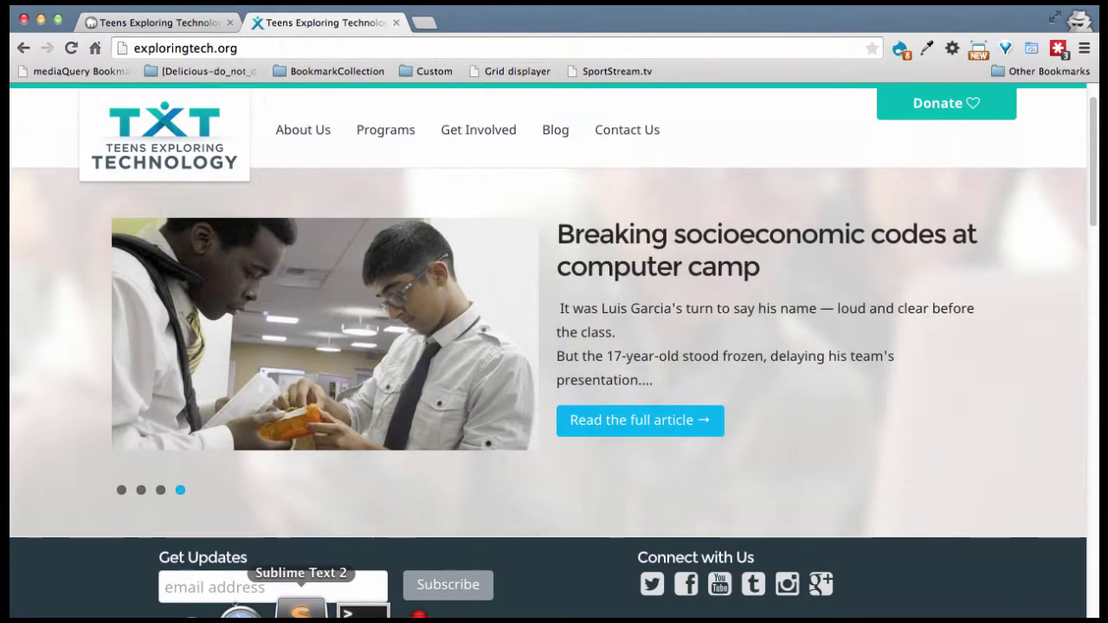
click(301, 611)
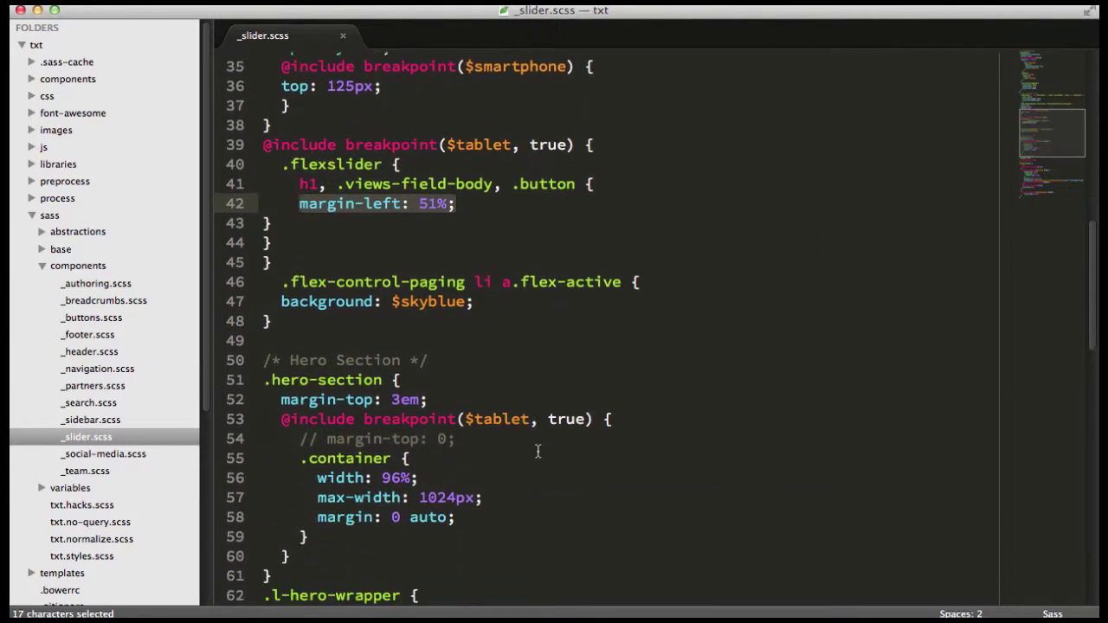
Review the Hero Section and .l-hero-wrapper rules in _slider.scss, then bring Chrome back
scroll(537, 451, down, 5)
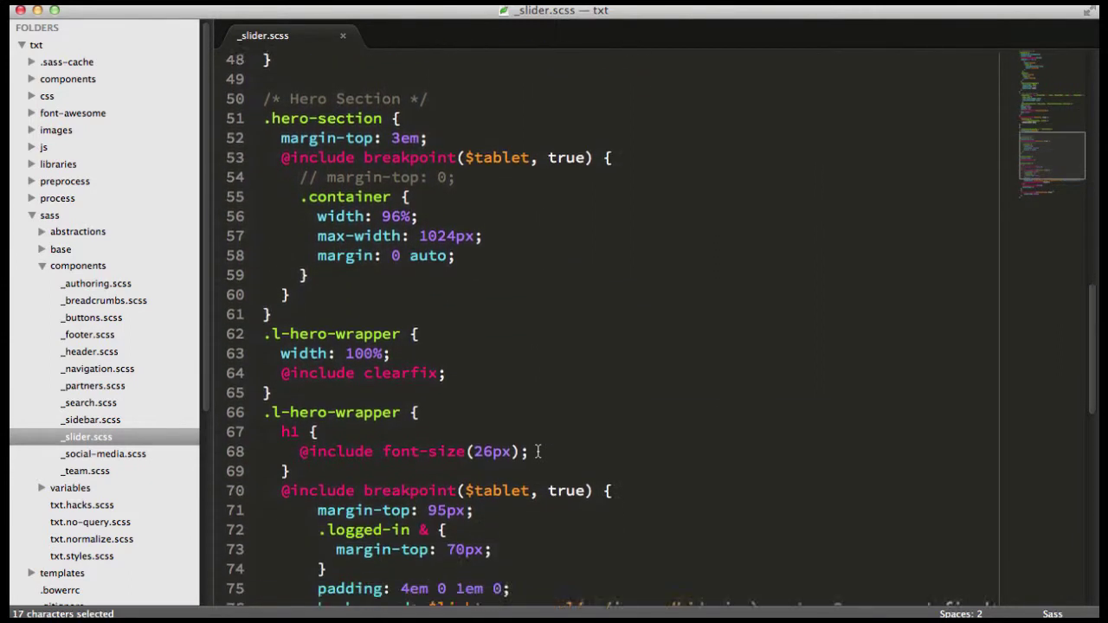
scroll(537, 451, down, 3)
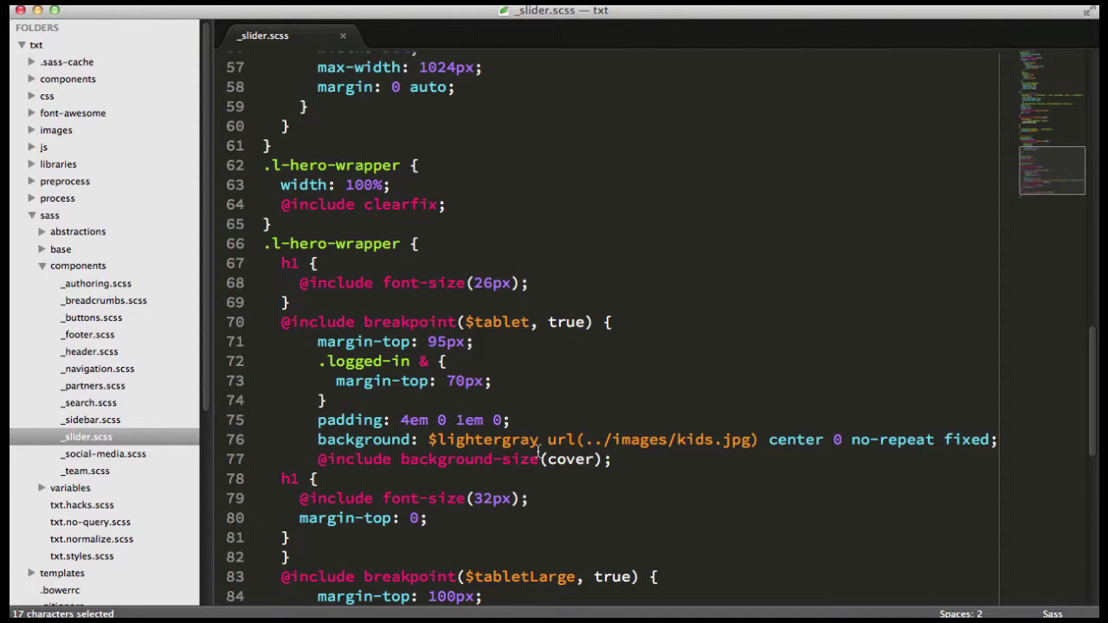
click(178, 609)
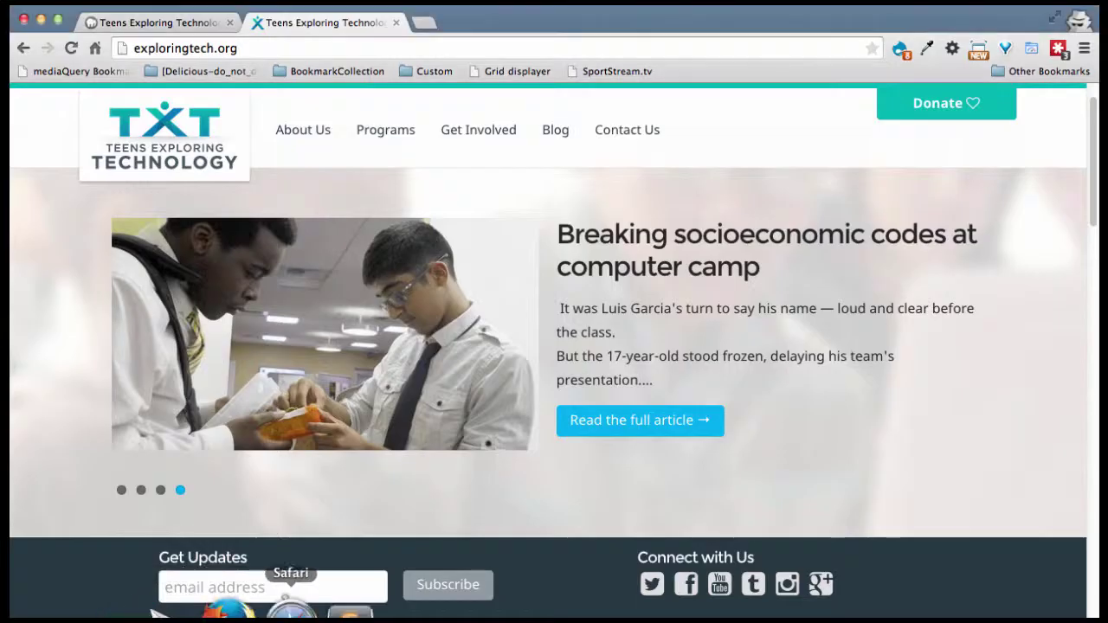